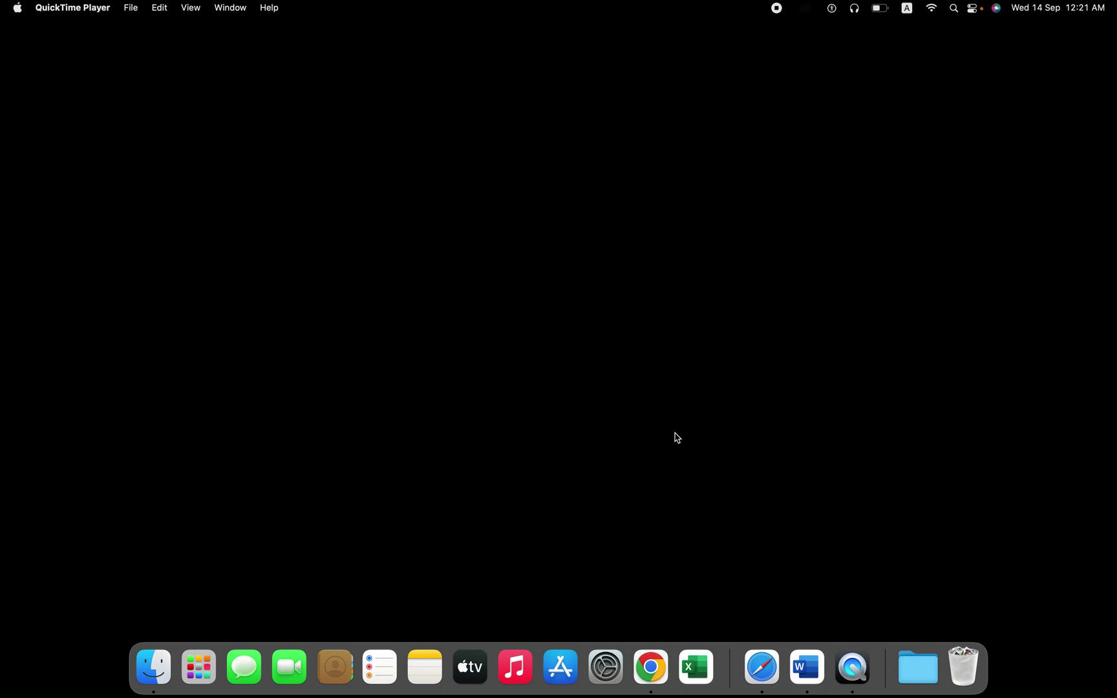
Open Google Chrome and view the Keywords Everywhere extension's overview of tools, country and credits.
{"action": "left_click", "coordinate": [651, 667]}
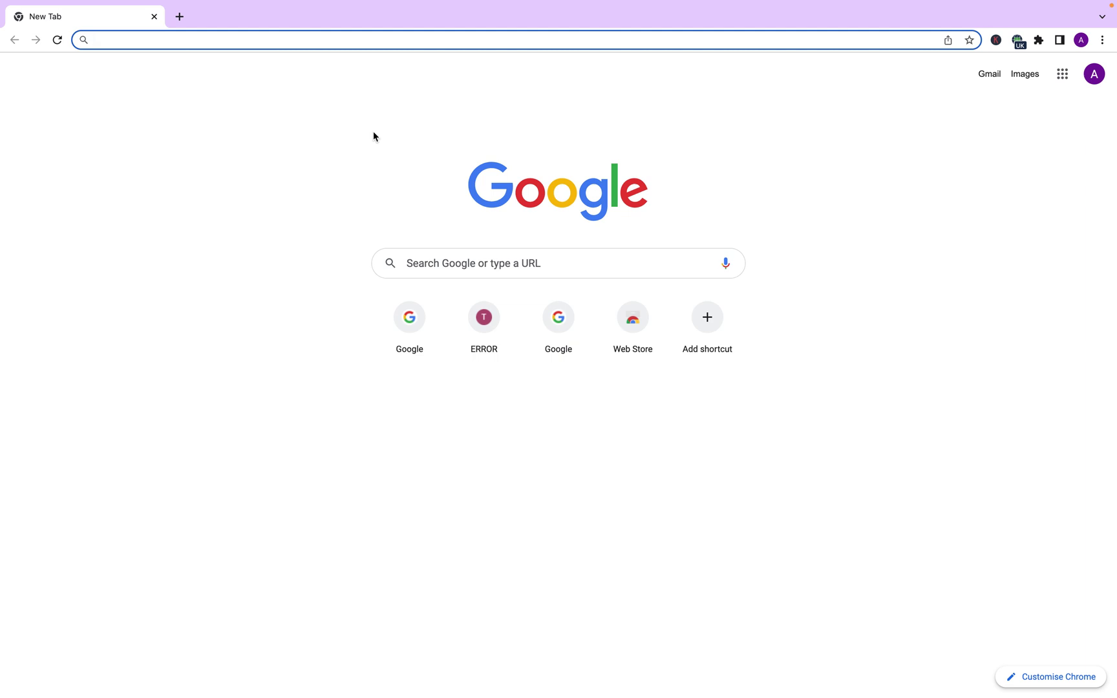
{"action": "left_click", "coordinate": [996, 41]}
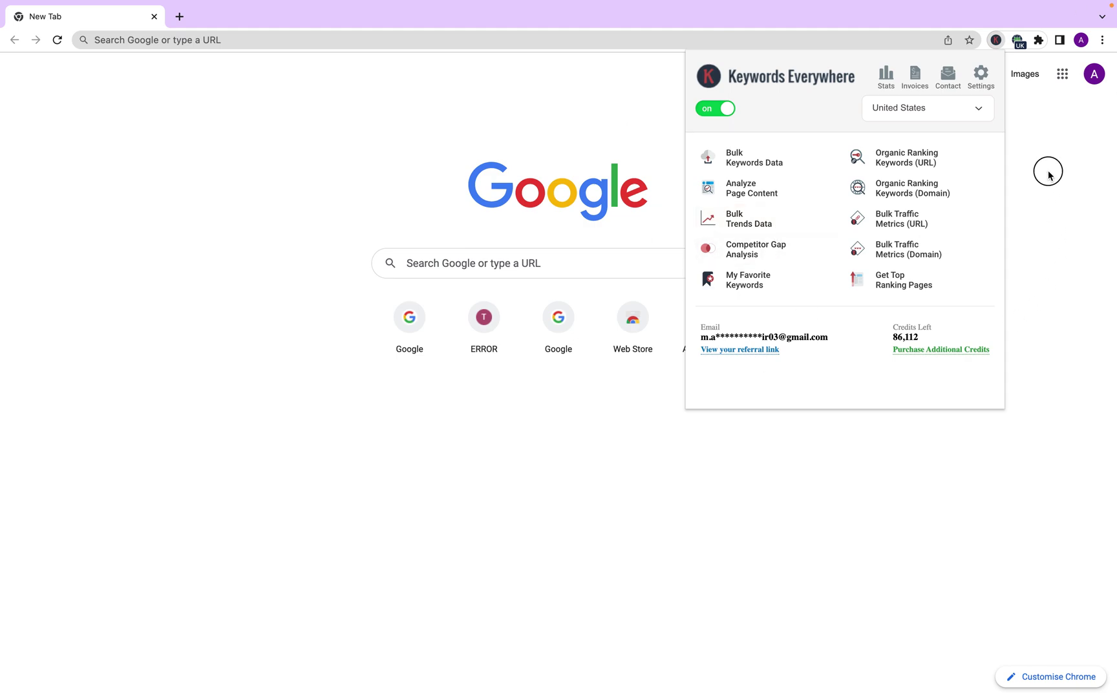
{"action": "key", "text": "Escape"}
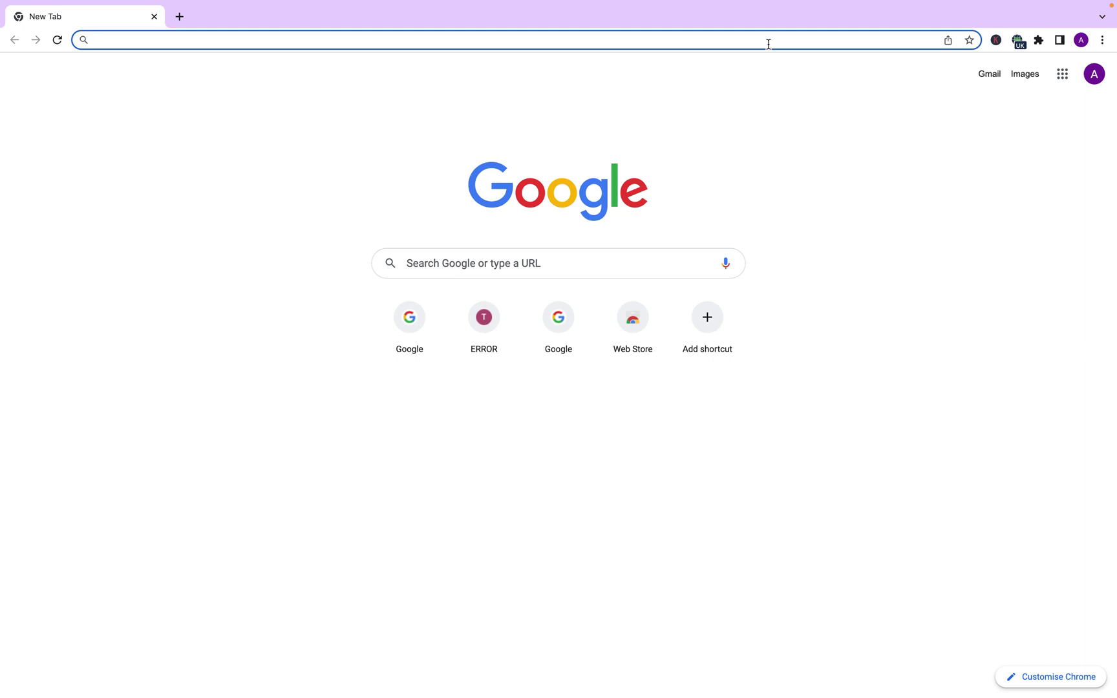
Search Google for the suggested "how to" query "how to screenshot on windows".
{"action": "type", "text": "hhow o"}
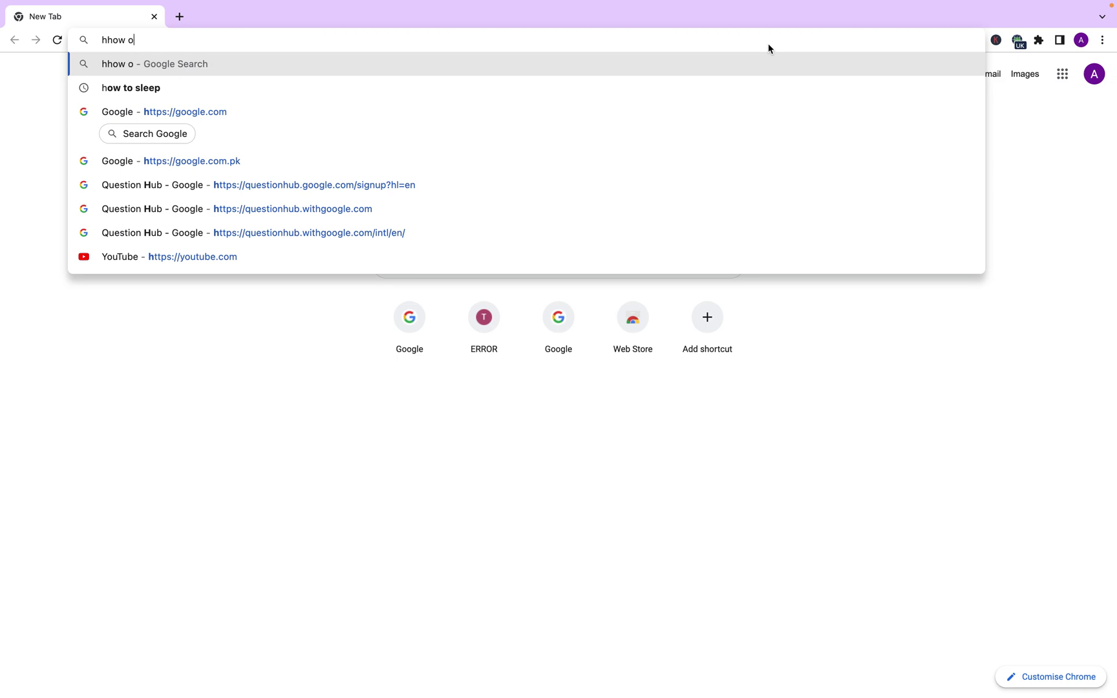
{"action": "key", "text": "ctrl+a"}
{"action": "key", "text": "BackSpace"}
{"action": "type", "text": "h"}
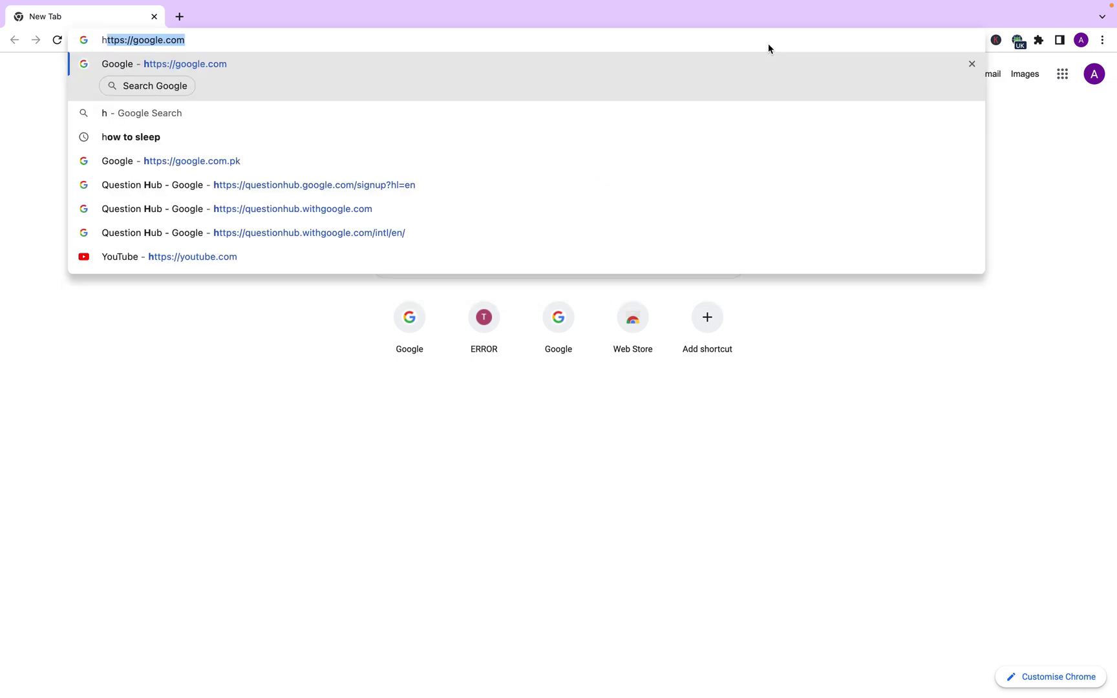
{"action": "type", "text": "ow to"}
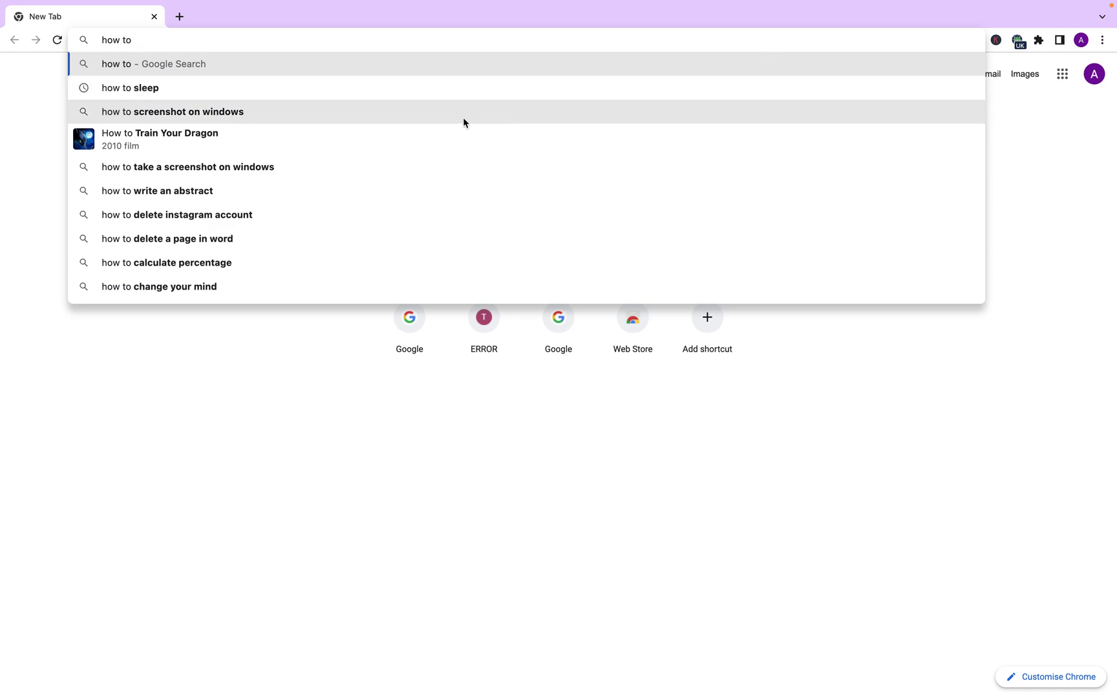
{"action": "left_click", "coordinate": [463, 114]}
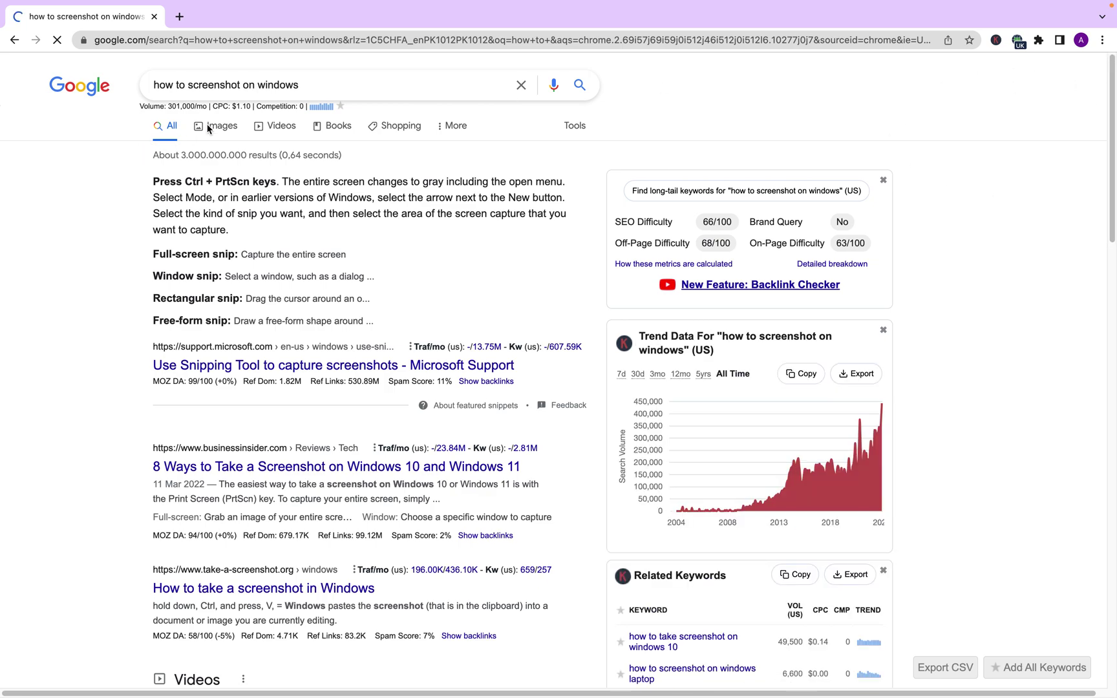
Copy the query "how to screenshot on windows" from the Google search box.
{"action": "triple_click", "coordinate": [196, 86]}
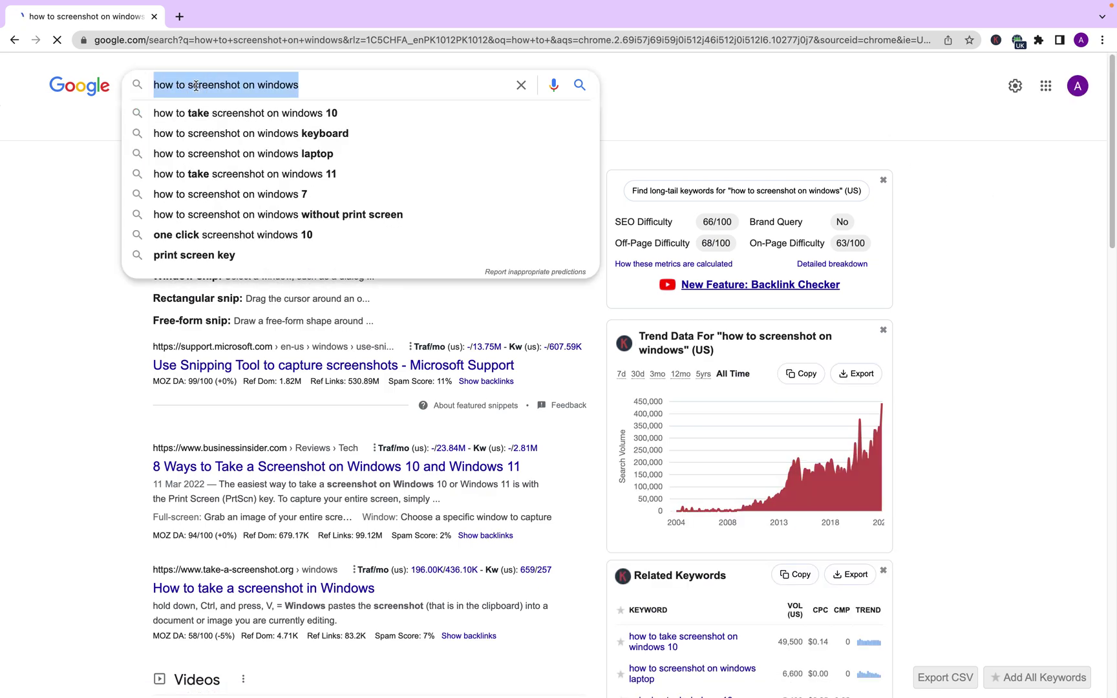
{"action": "left_click", "coordinate": [723, 91]}
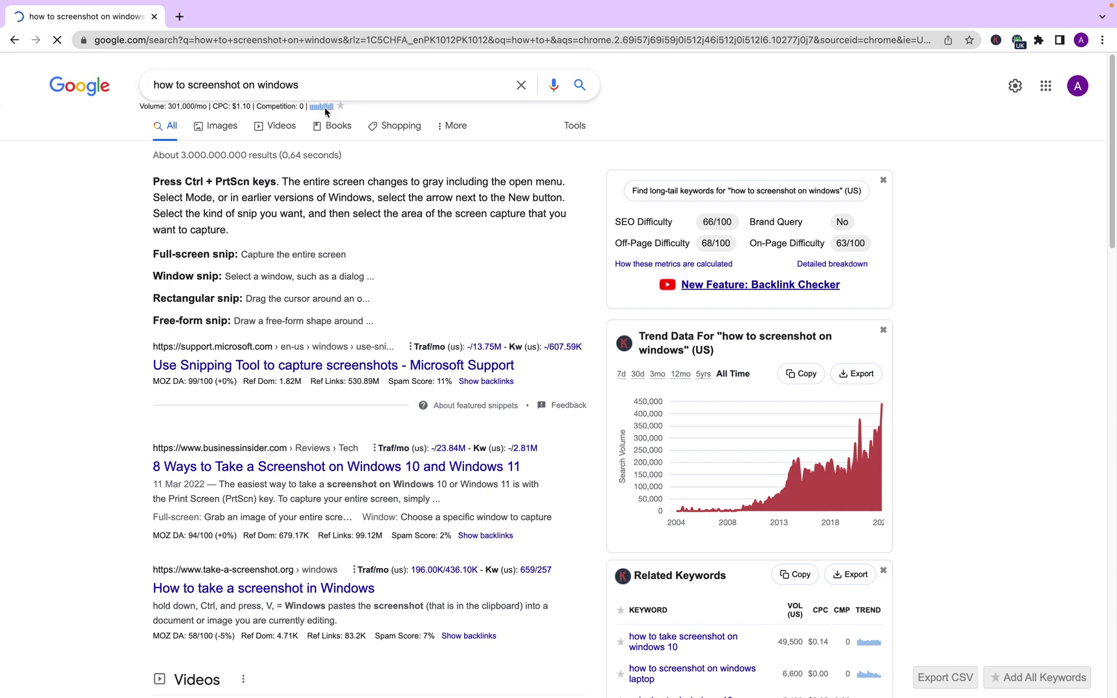
{"action": "left_click", "coordinate": [250, 82]}
{"action": "triple_click", "coordinate": [247, 79]}
{"action": "key", "text": "super+c"}
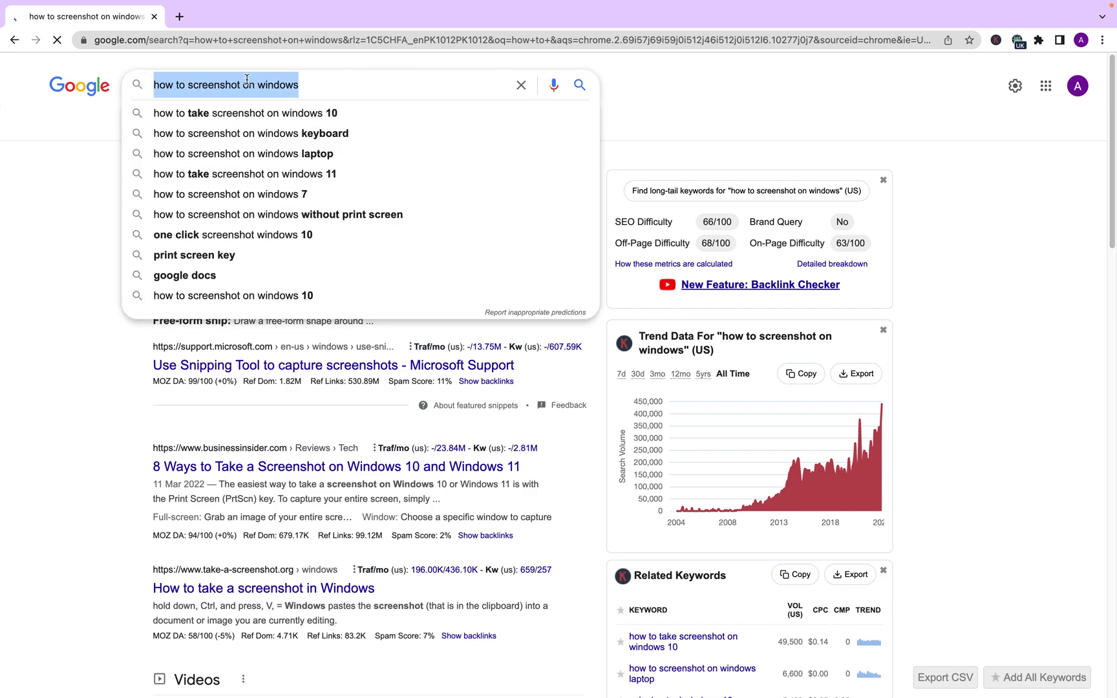
Search for "google trends" in a new browser tab and open the Google Trends site from the results.
{"action": "left_click", "coordinate": [183, 16]}
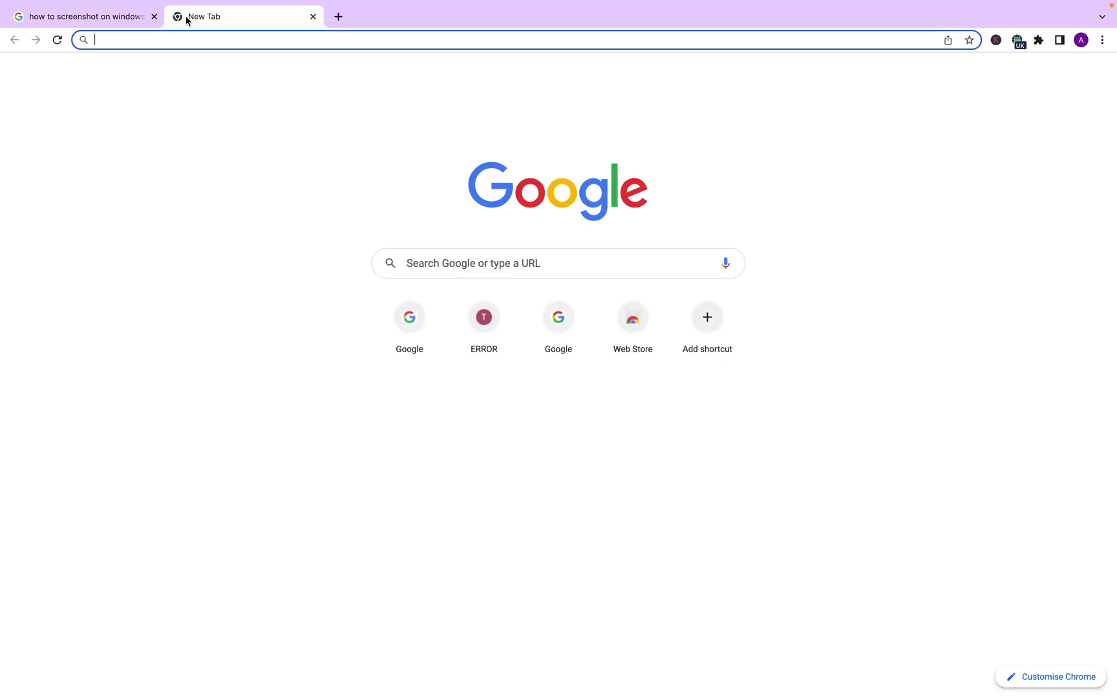
{"action": "type", "text": "gooo"}
{"action": "key", "text": "BackSpace"}
{"action": "type", "text": "gle"}
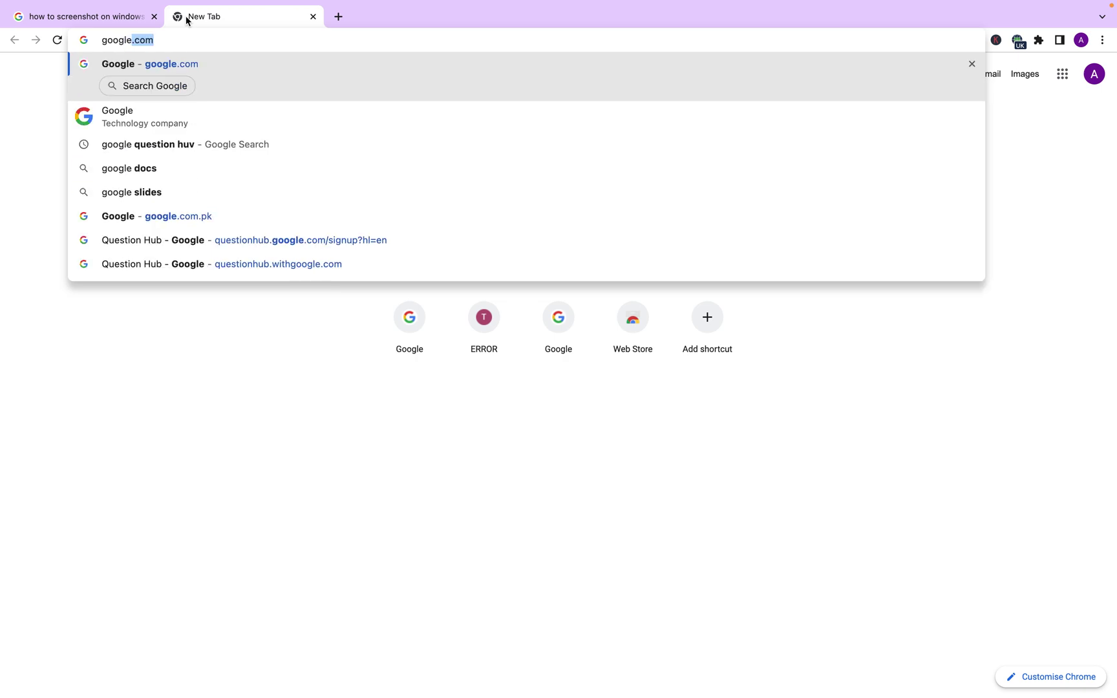
{"action": "type", "text": " trends"}
{"action": "key", "text": "Return"}
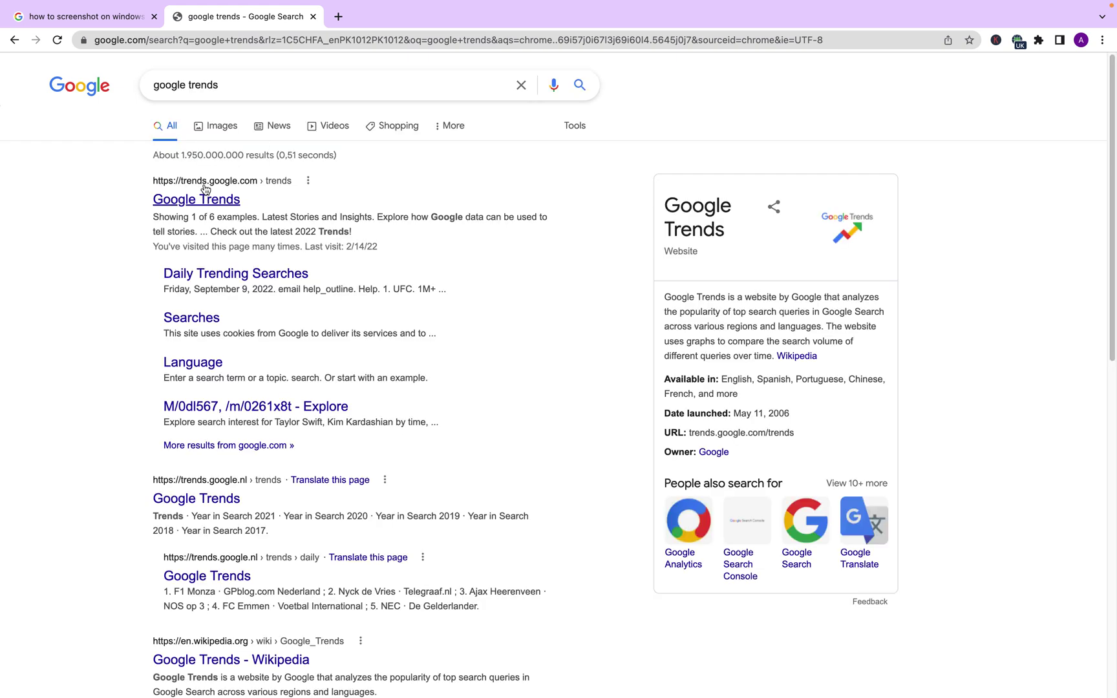
{"action": "left_click", "coordinate": [204, 191]}
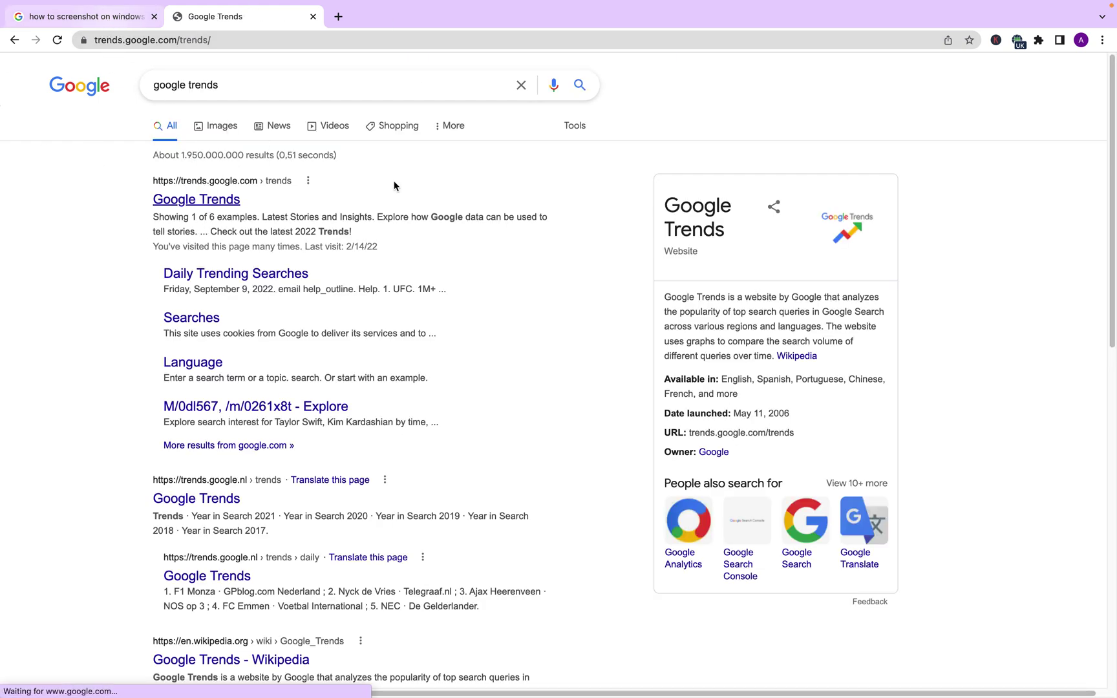
Look up the copied query "how to screenshot on windows" in Google Trends and set the region to Worldwide.
{"action": "left_click", "coordinate": [100, 17]}
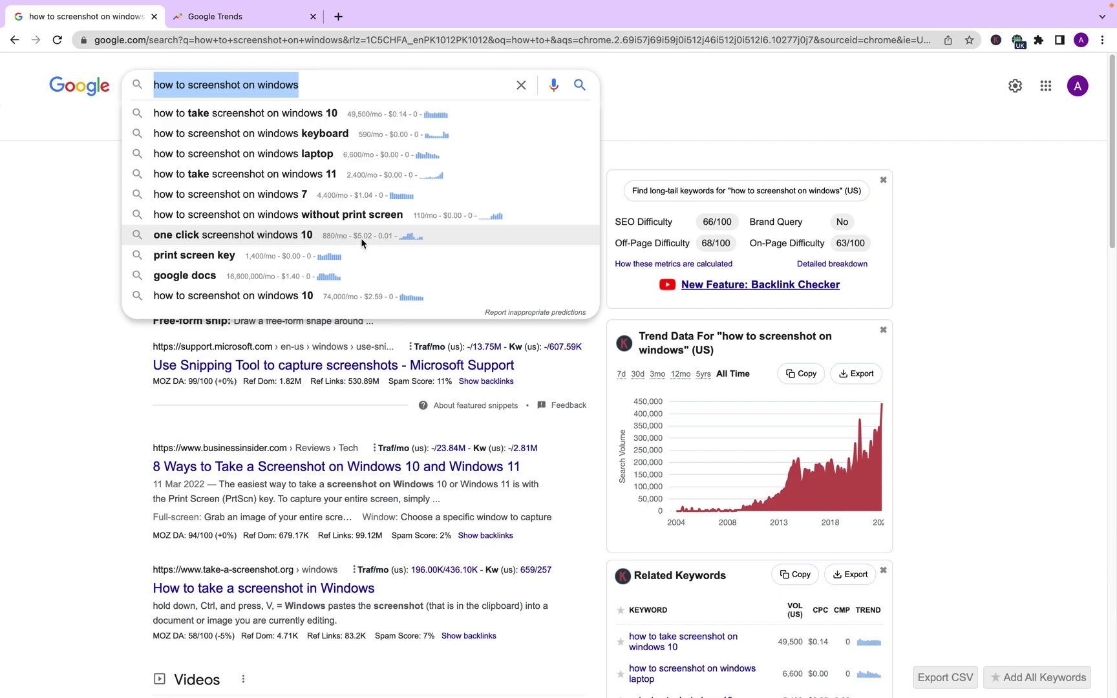
{"action": "left_click", "coordinate": [223, 16]}
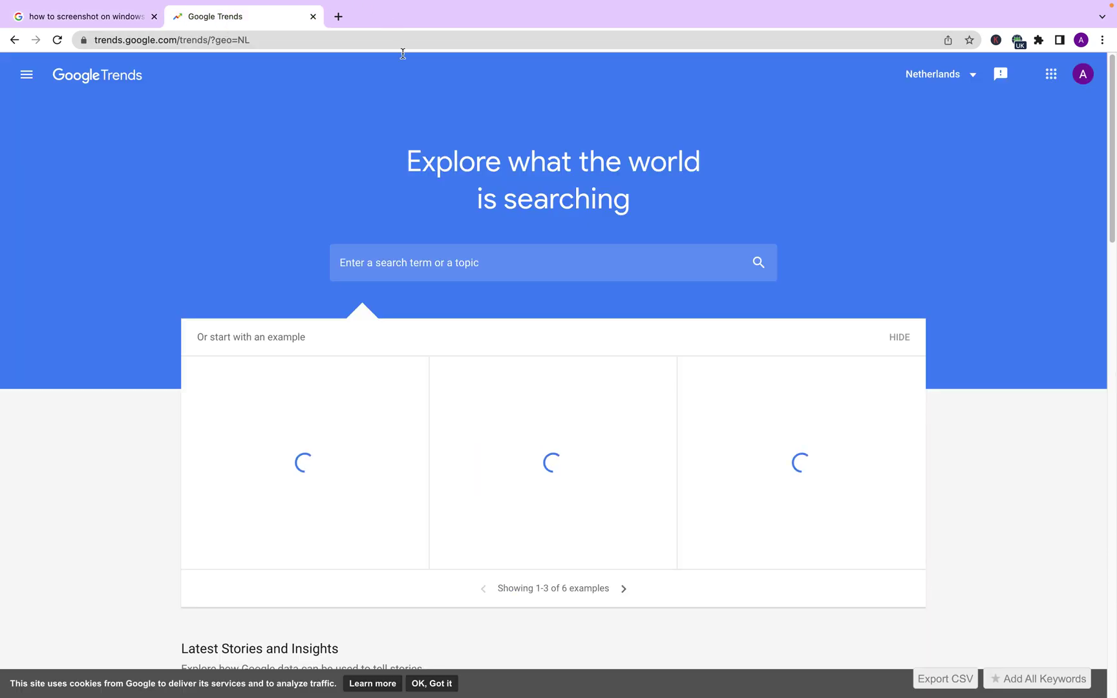
{"action": "left_click", "coordinate": [400, 270]}
{"action": "key", "text": "super+v"}
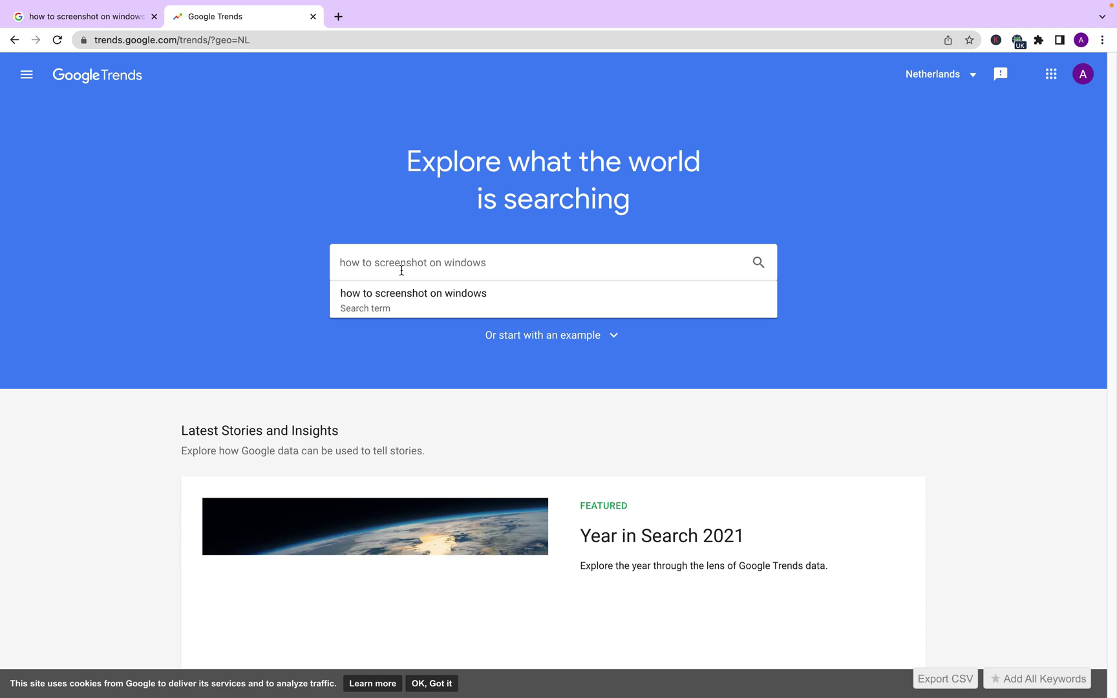
{"action": "left_click", "coordinate": [406, 293]}
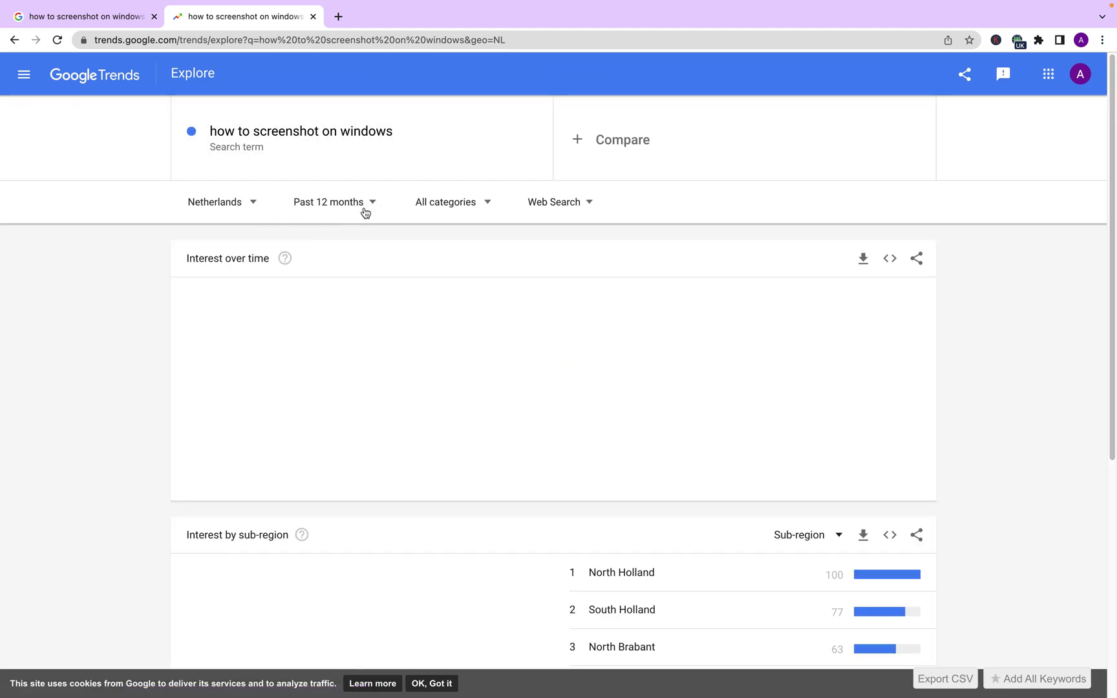
{"action": "left_click", "coordinate": [241, 203]}
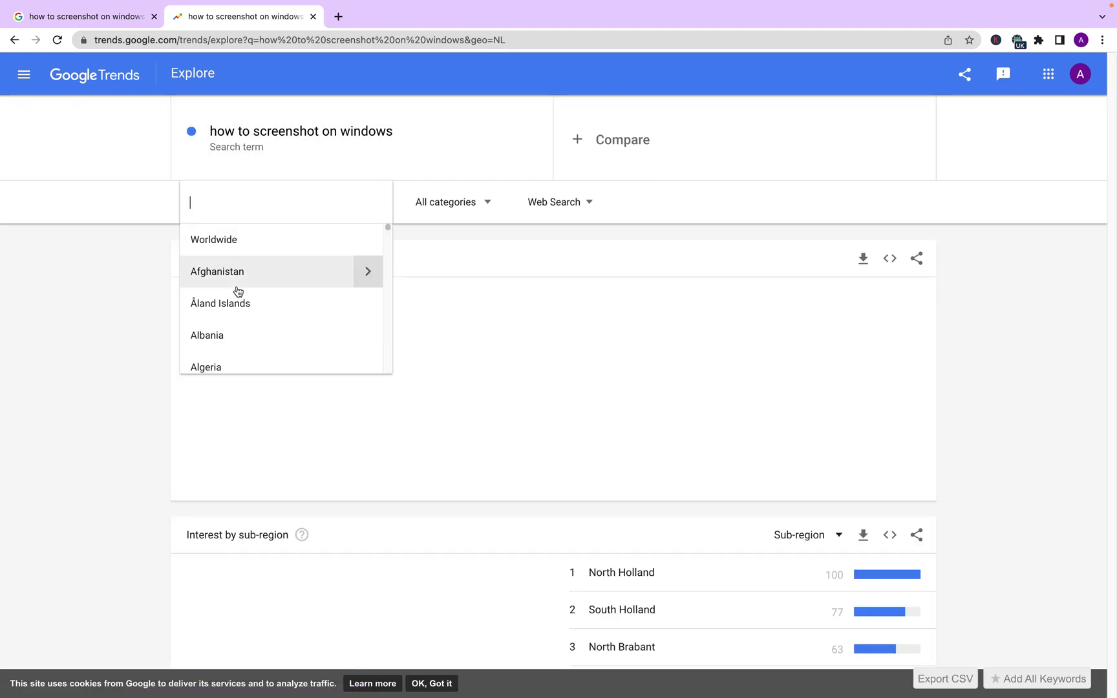
{"action": "left_click", "coordinate": [232, 254]}
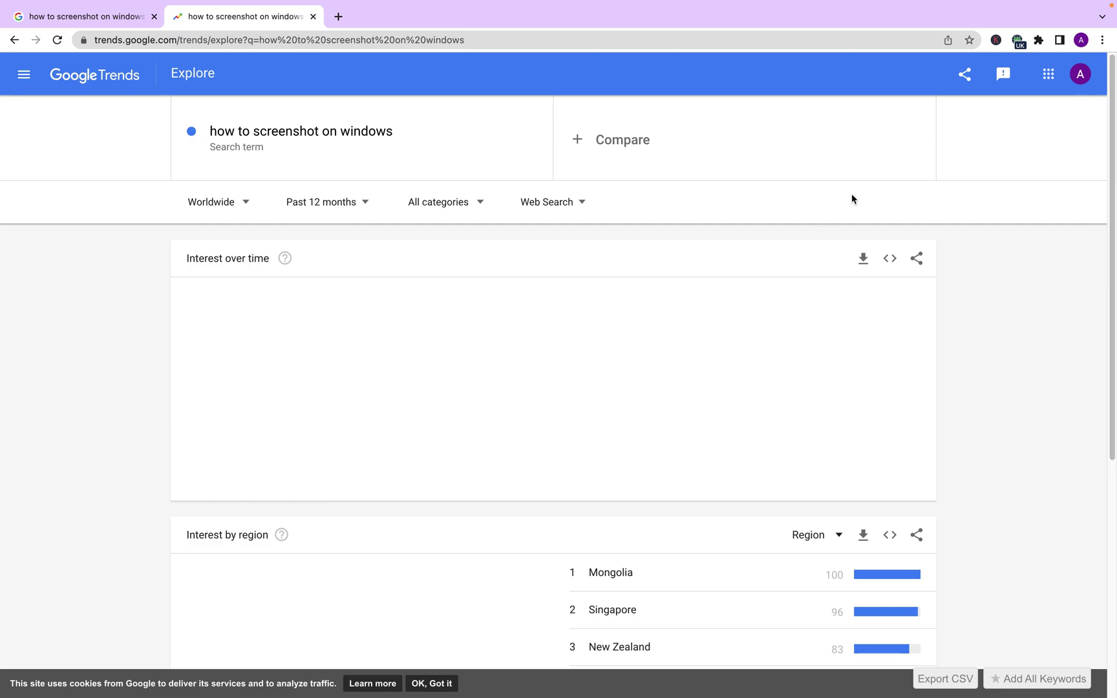
Turn off the Browsec VPN extension and reload the Google Trends page.
{"action": "left_click", "coordinate": [1016, 42]}
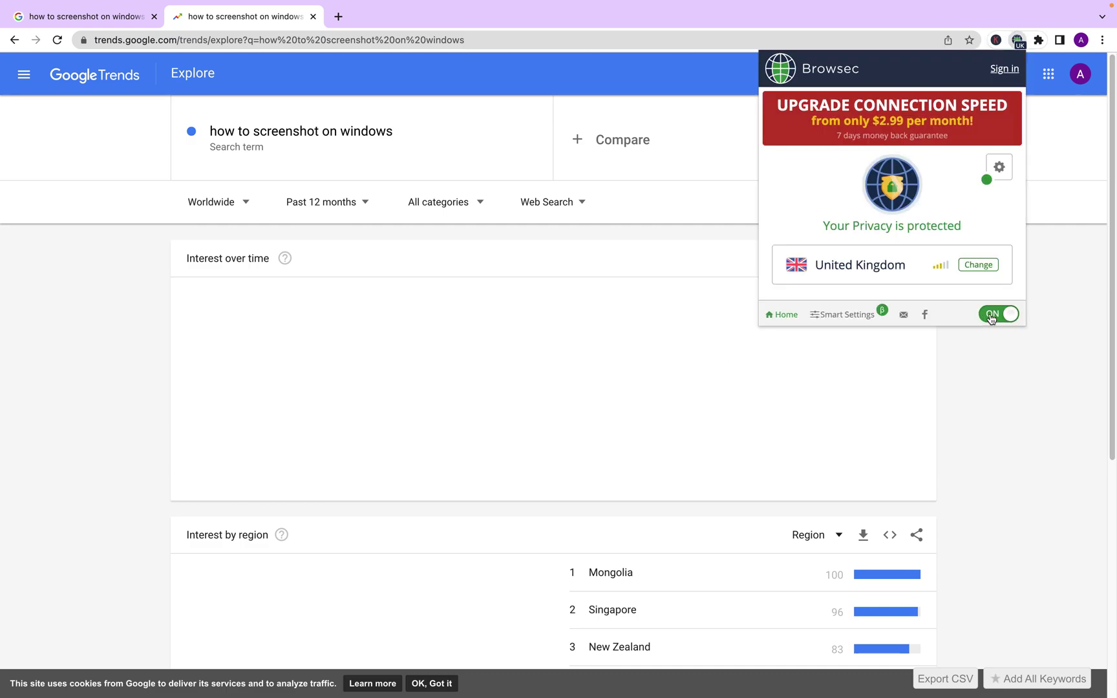
{"action": "left_click", "coordinate": [1013, 387]}
{"action": "left_click", "coordinate": [526, 39]}
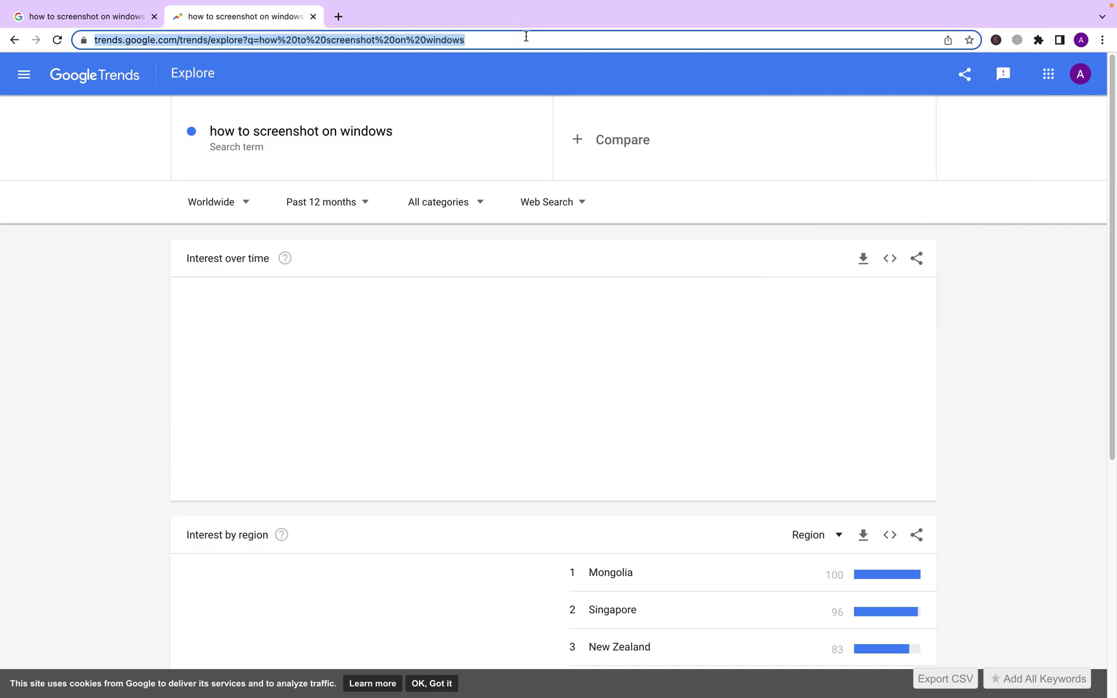
{"action": "key", "text": "Return"}
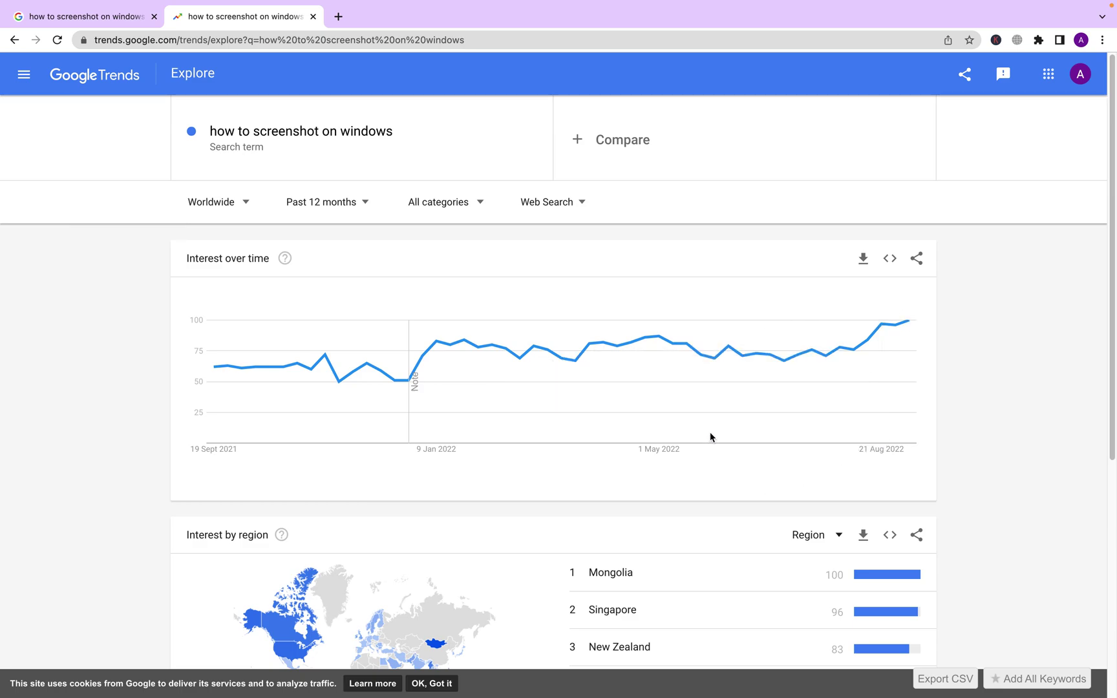
Review the interest over time, interest by region and related queries for the search term in Google Trends.
{"action": "scroll", "coordinate": [709, 430], "scroll_direction": "down", "scroll_amount": 5}
{"action": "scroll", "coordinate": [708, 420], "scroll_direction": "up", "scroll_amount": 5}
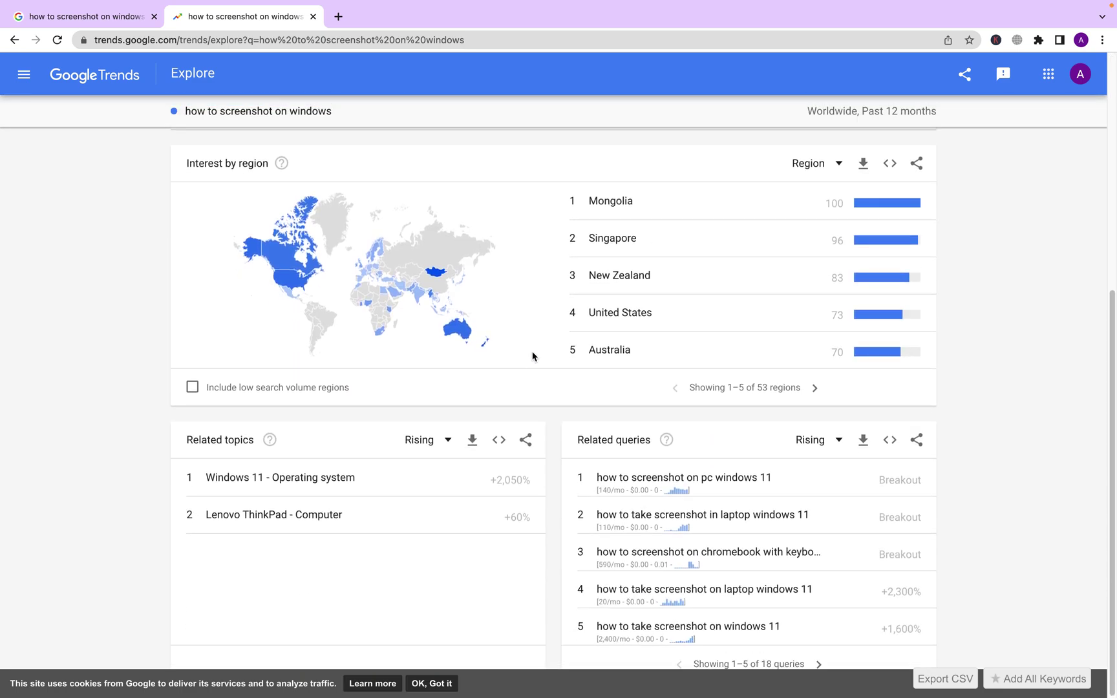
{"action": "left_click", "coordinate": [112, 12]}
{"action": "left_click", "coordinate": [49, 319]}
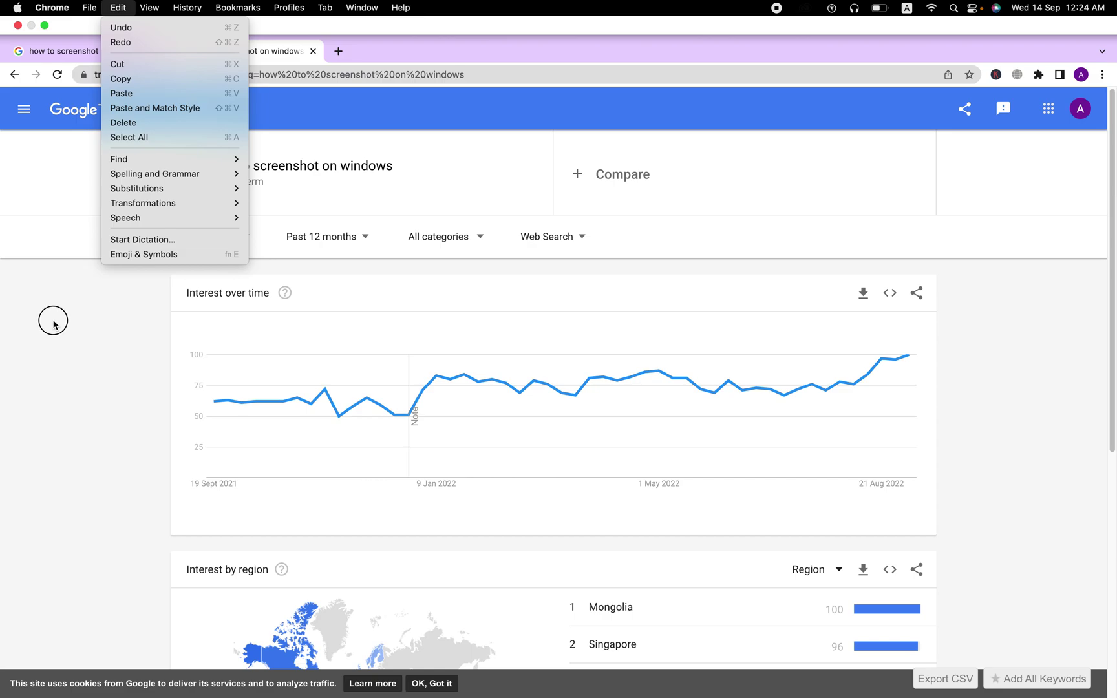
Return to the Google results for the query and examine its search volume, CPC, competition and related keywords.
{"action": "left_click", "coordinate": [93, 26]}
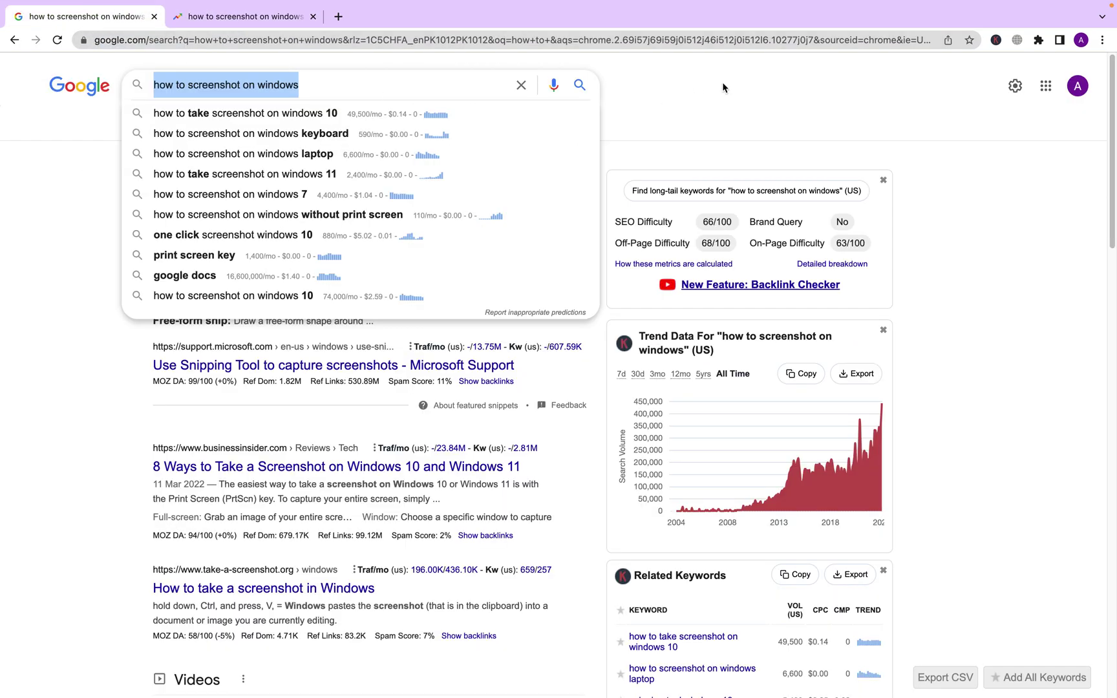
{"action": "left_click", "coordinate": [650, 98]}
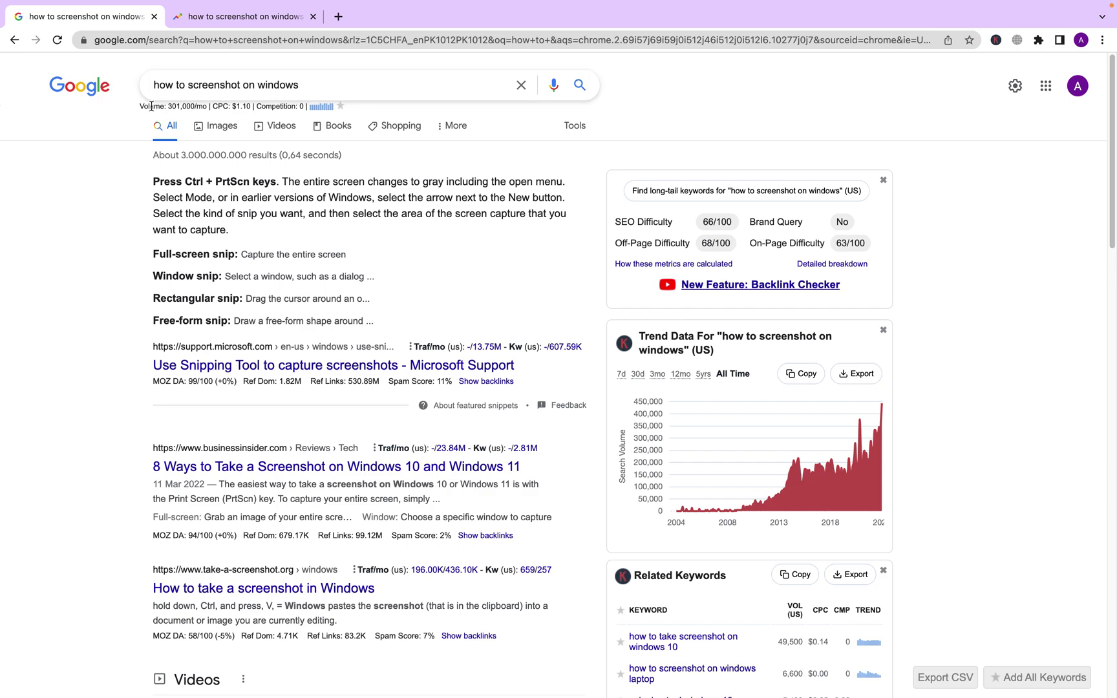
{"action": "left_click_drag", "start_coordinate": [140, 106], "coordinate": [357, 99]}
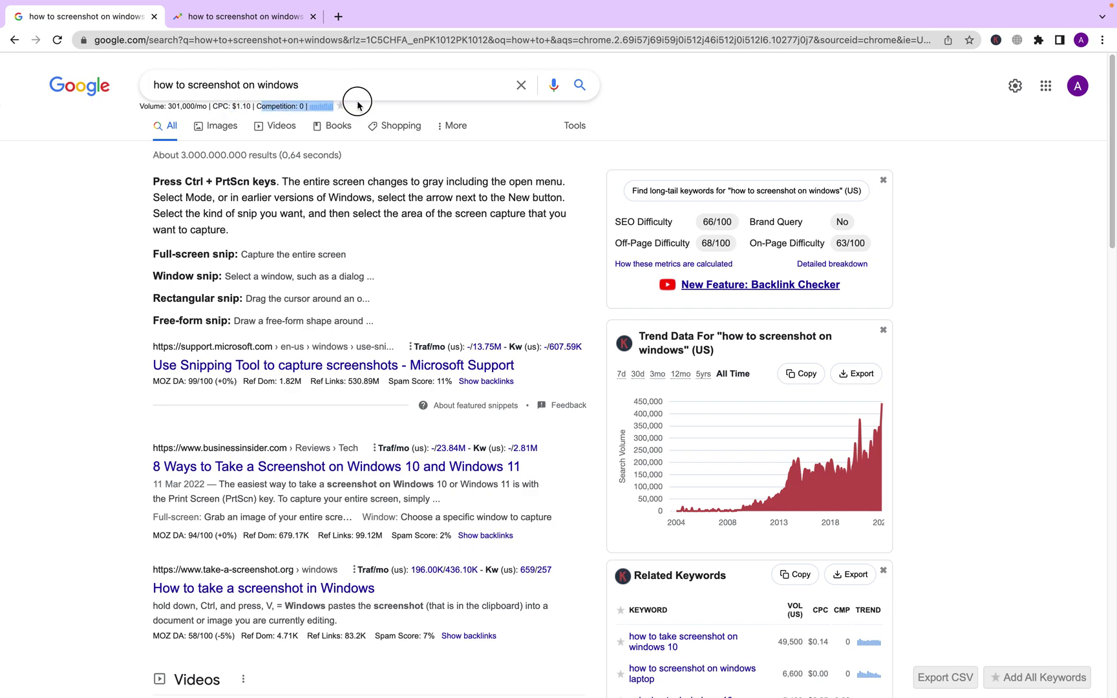
{"action": "left_click", "coordinate": [388, 106]}
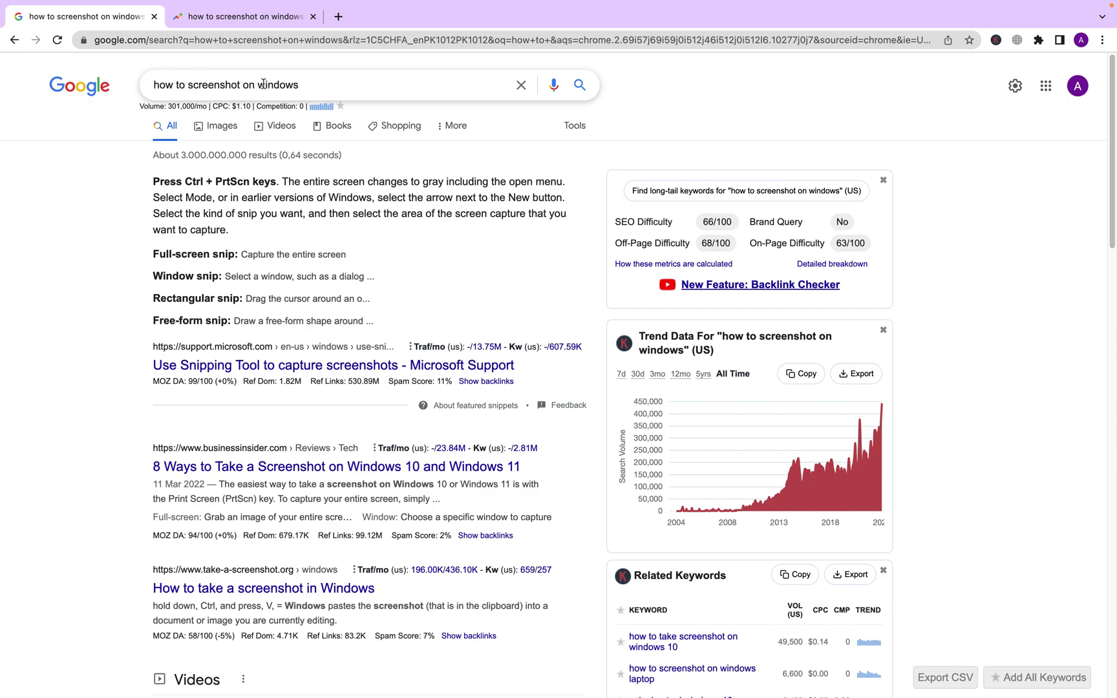
{"action": "scroll", "coordinate": [263, 300], "scroll_direction": "down", "scroll_amount": 3}
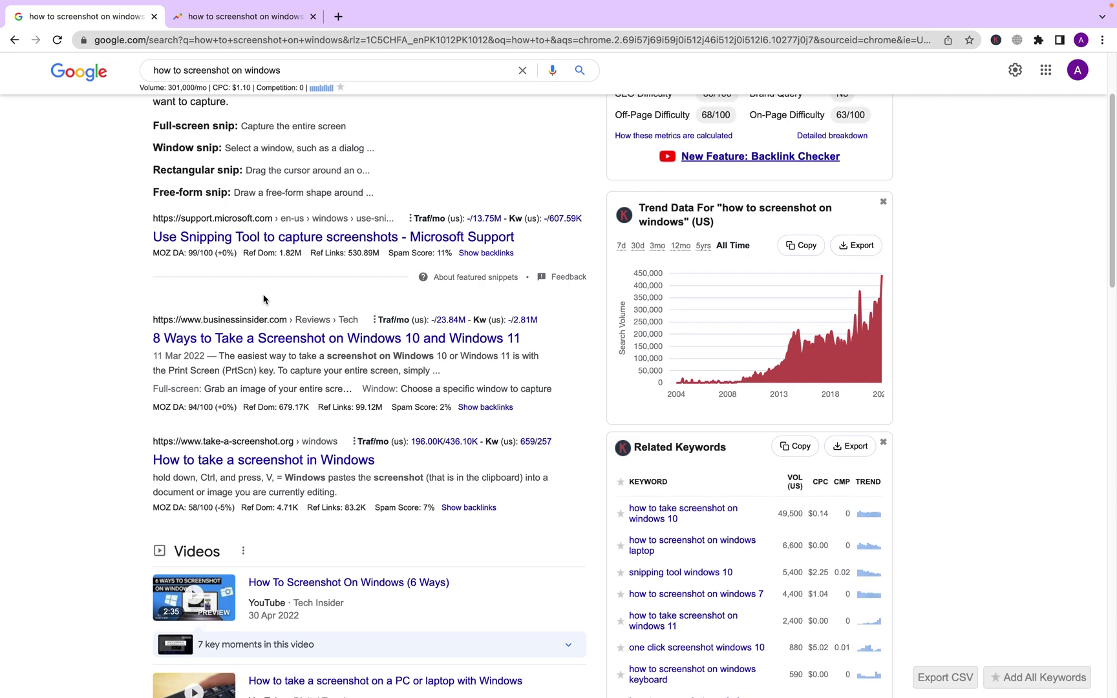
{"action": "scroll", "coordinate": [246, 299], "scroll_direction": "down", "scroll_amount": 1}
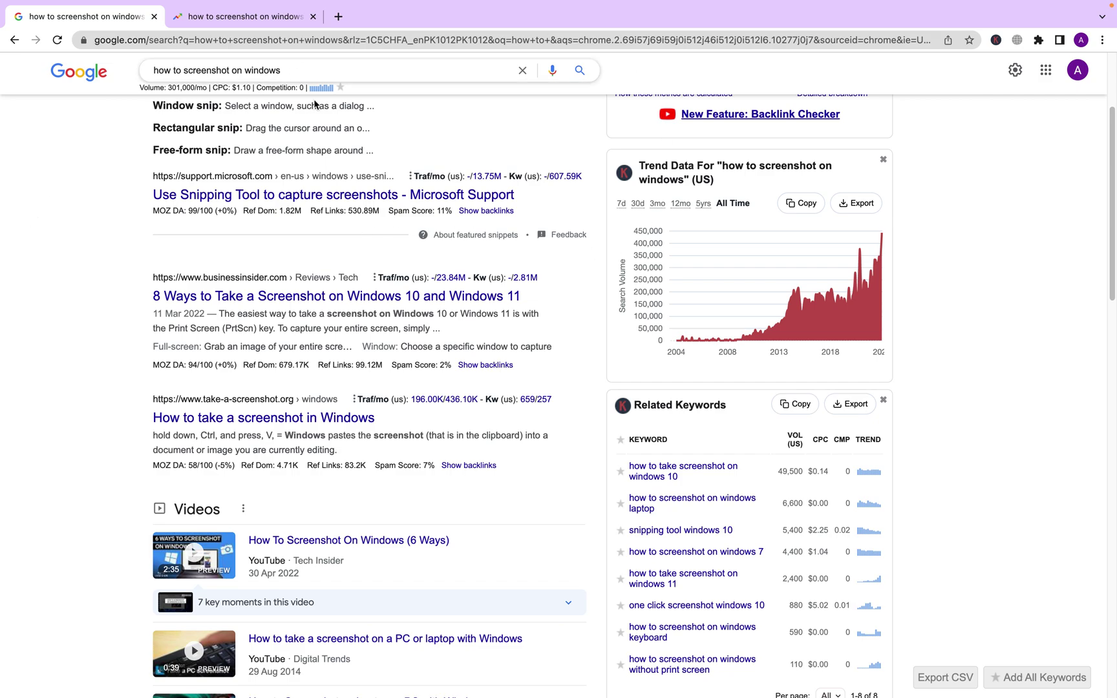
Examine the organic traffic and keyword metrics of the Business Insider result and the results further down the page.
{"action": "double_click", "coordinate": [308, 70]}
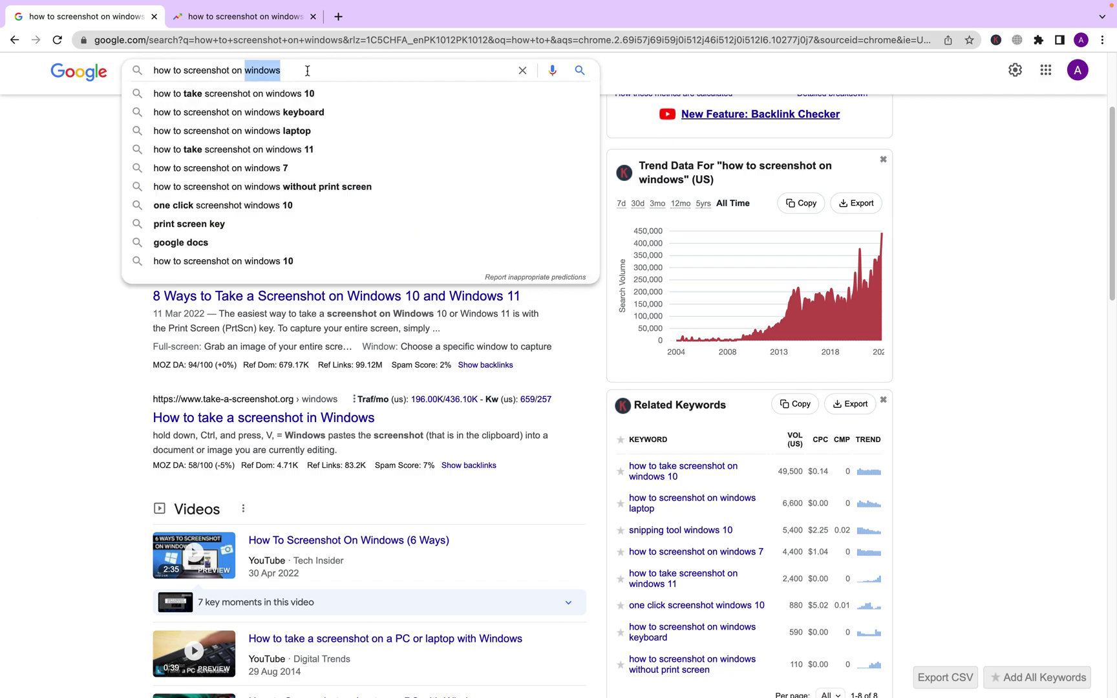
{"action": "left_click", "coordinate": [72, 123]}
{"action": "double_click", "coordinate": [280, 72]}
{"action": "left_click", "coordinate": [26, 322]}
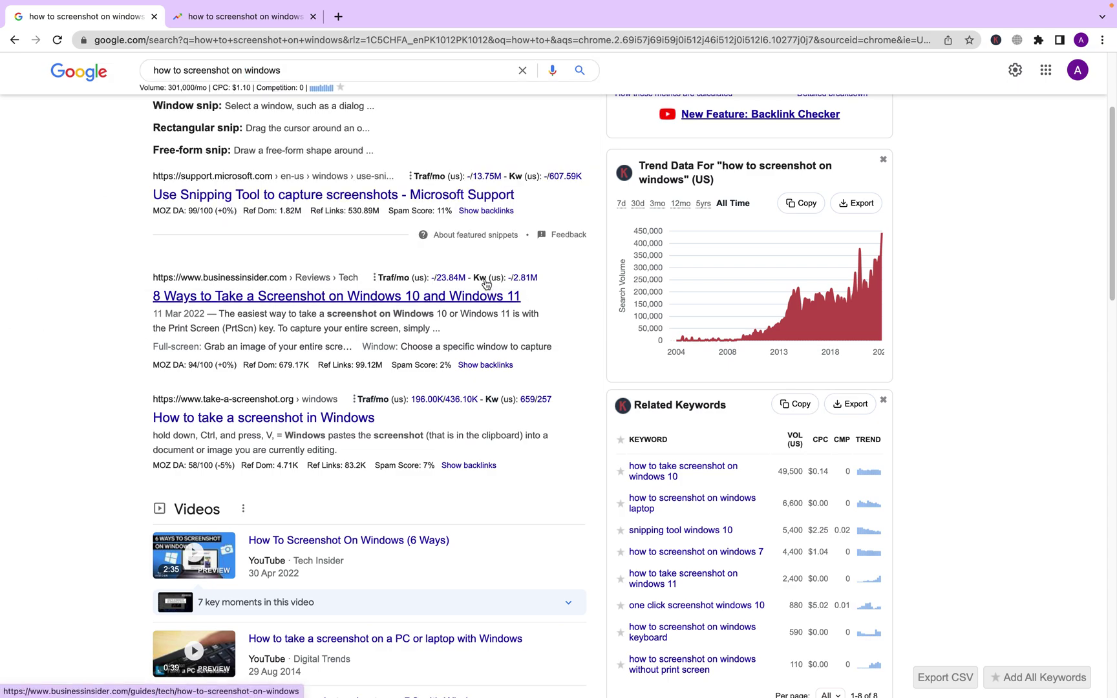
{"action": "mouse_move", "coordinate": [483, 282]}
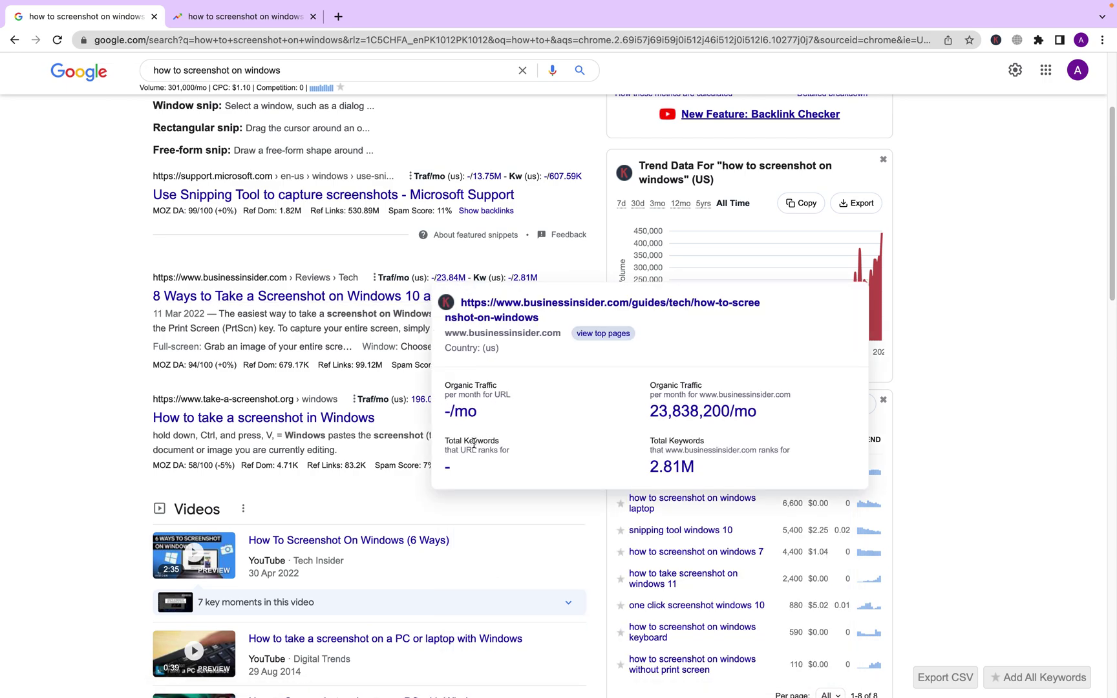
{"action": "scroll", "coordinate": [345, 311], "scroll_direction": "down", "scroll_amount": 8}
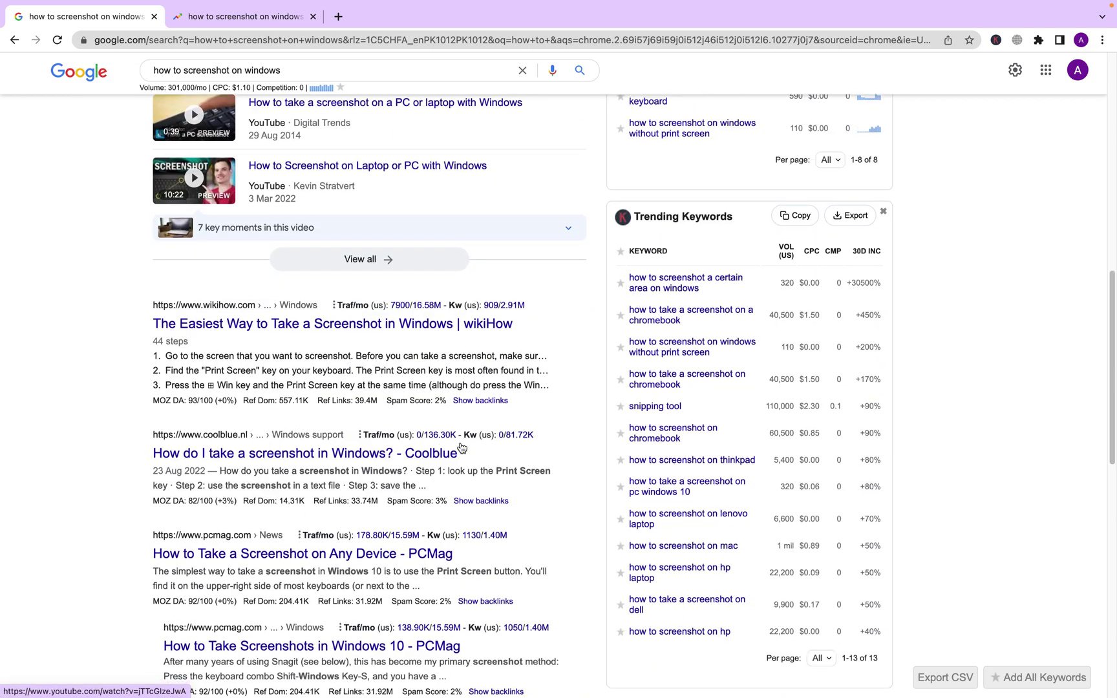
Open the list of keywords the wikiHow page ranks for and review their estimated traffic, SERP position, volume and trend.
{"action": "mouse_move", "coordinate": [466, 311]}
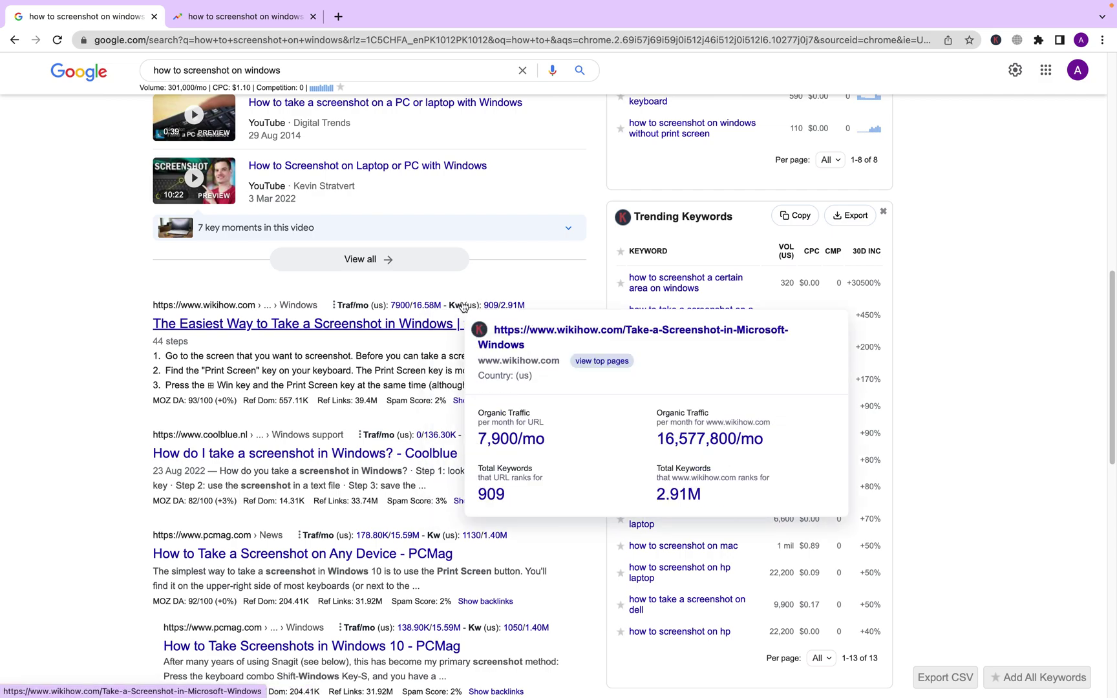
{"action": "left_click", "coordinate": [495, 446]}
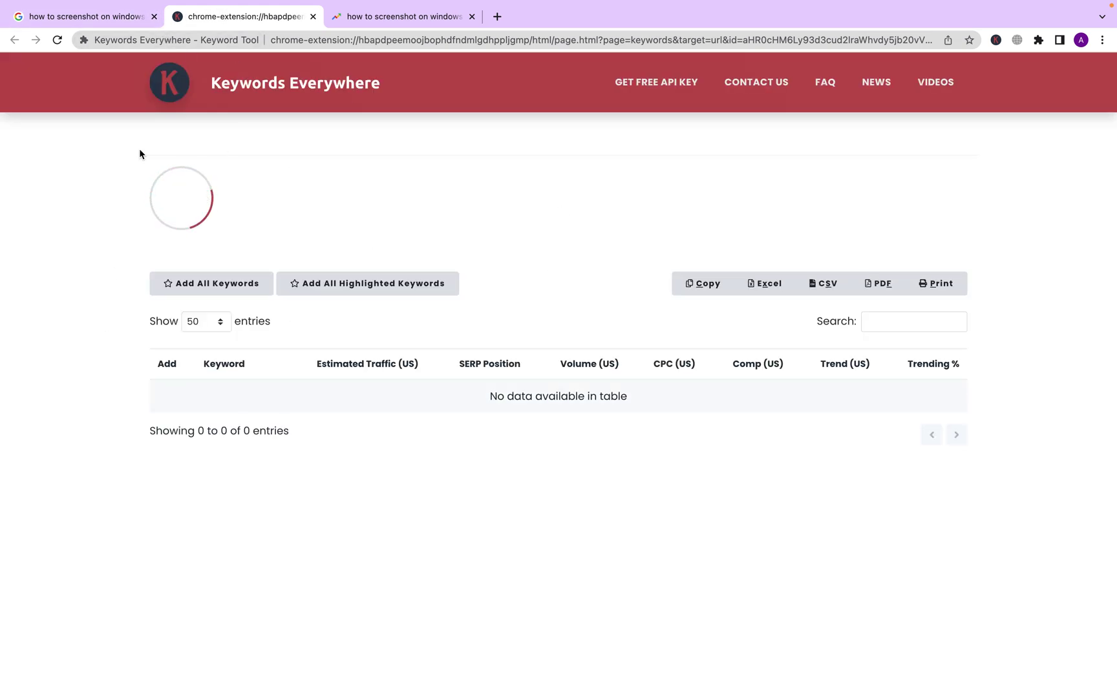
{"action": "scroll", "coordinate": [380, 352], "scroll_direction": "down", "scroll_amount": 15}
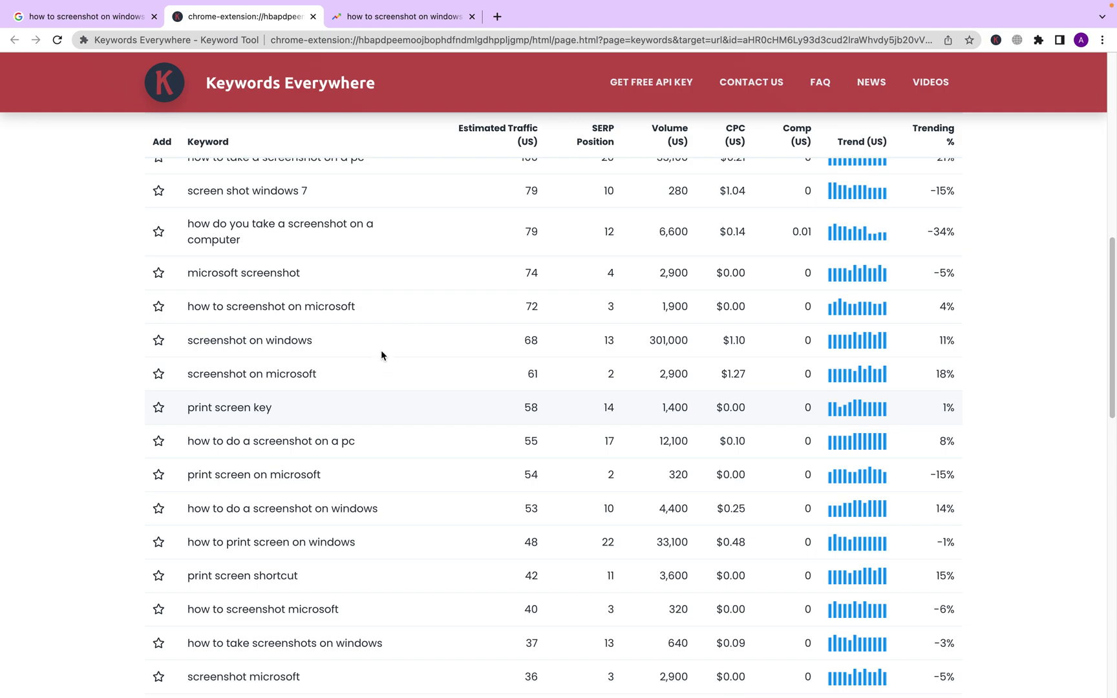
{"action": "scroll", "coordinate": [381, 352], "scroll_direction": "down", "scroll_amount": 6}
{"action": "scroll", "coordinate": [381, 352], "scroll_direction": "up", "scroll_amount": 10}
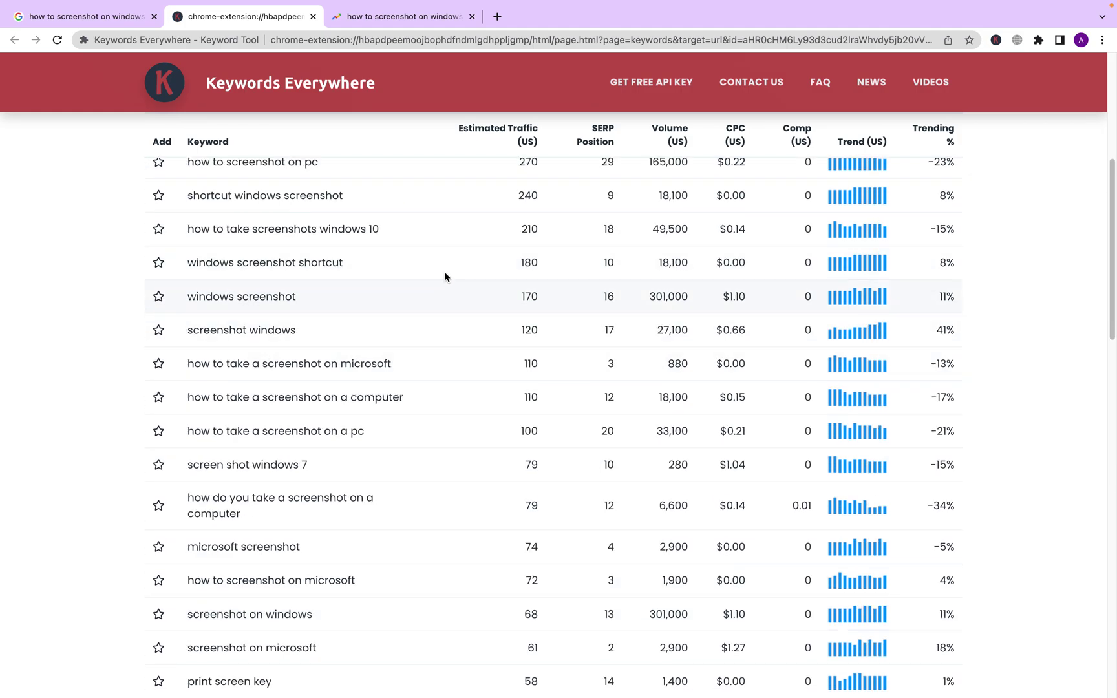
{"action": "left_click", "coordinate": [114, 18]}
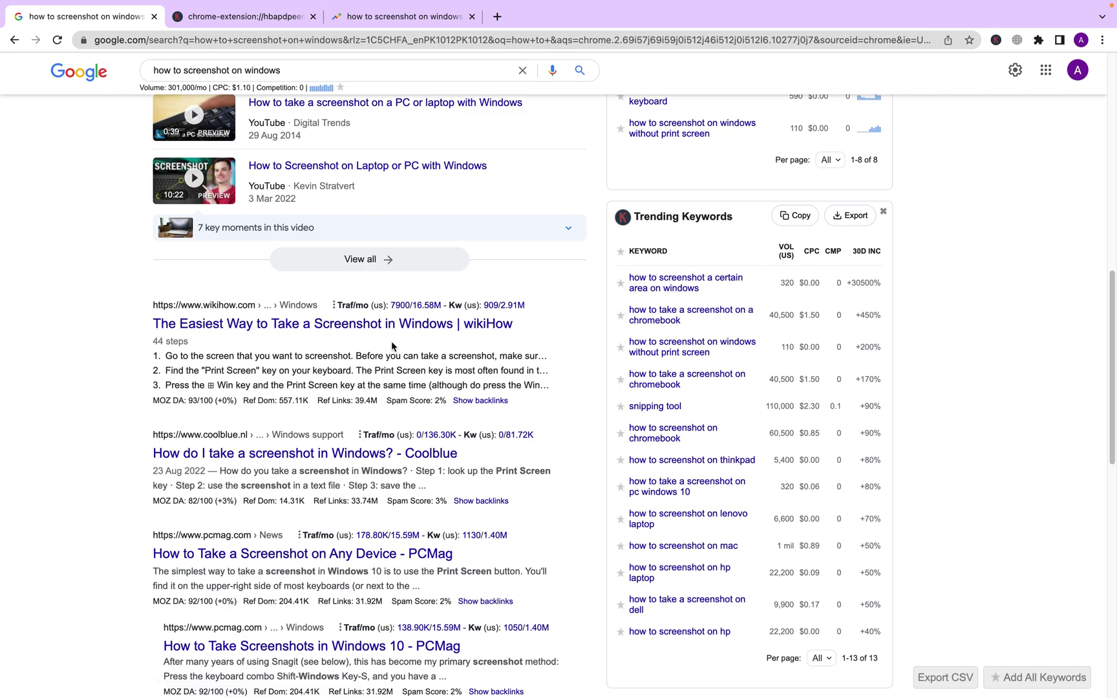
{"action": "left_click", "coordinate": [227, 23]}
{"action": "scroll", "coordinate": [382, 391], "scroll_direction": "down", "scroll_amount": 10}
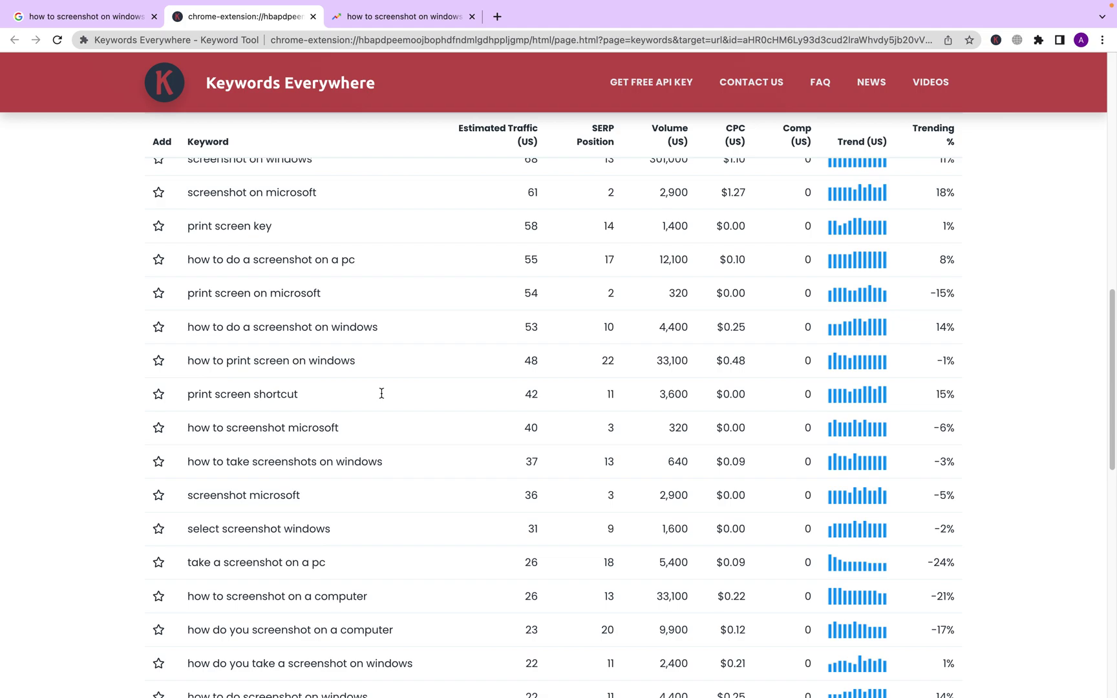
{"action": "scroll", "coordinate": [381, 393], "scroll_direction": "up", "scroll_amount": 6}
{"action": "scroll", "coordinate": [382, 393], "scroll_direction": "up", "scroll_amount": 10}
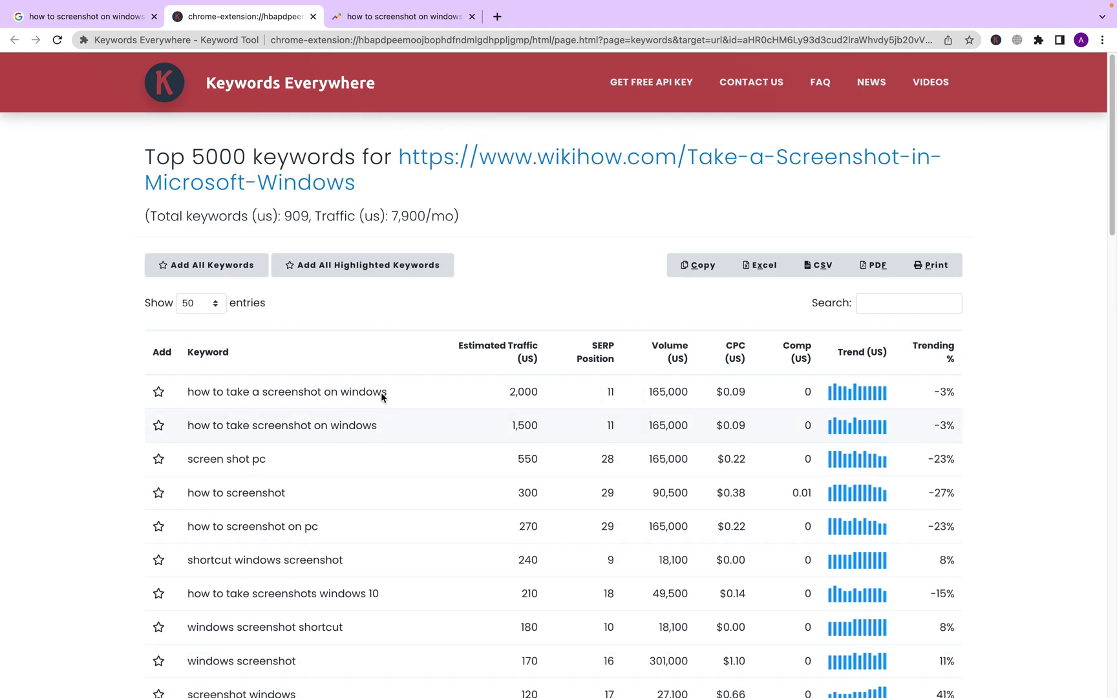
Return to the Google results and examine the traffic, keyword and MOZ metrics of the competing pages.
{"action": "left_click", "coordinate": [112, 19]}
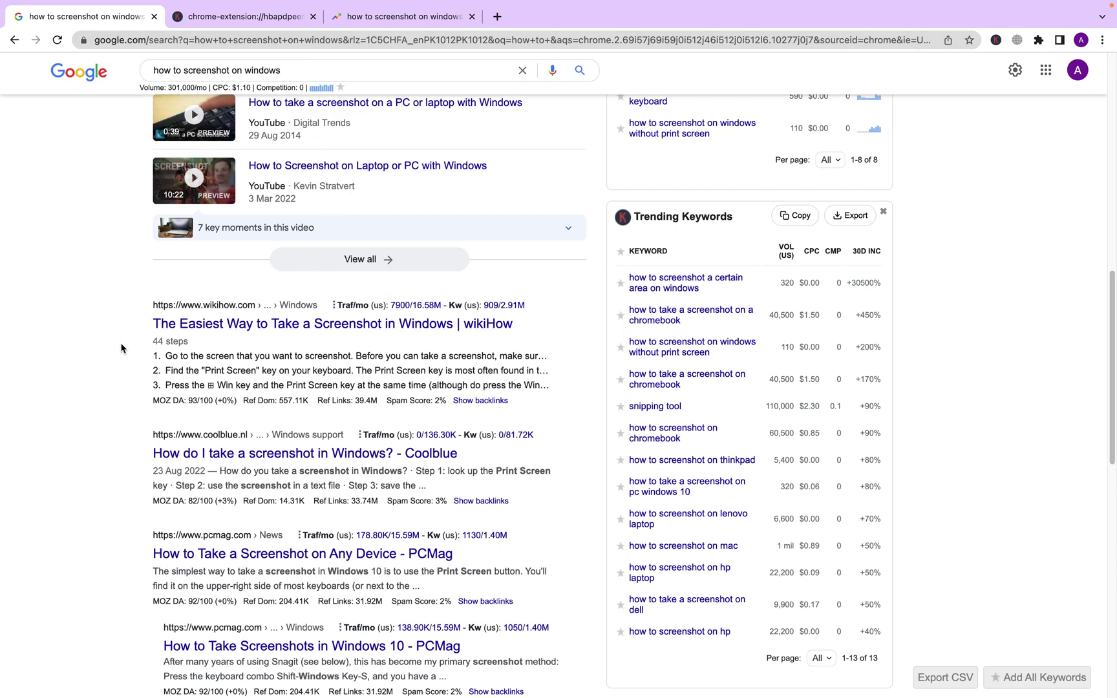
{"action": "scroll", "coordinate": [120, 347], "scroll_direction": "down", "scroll_amount": 5}
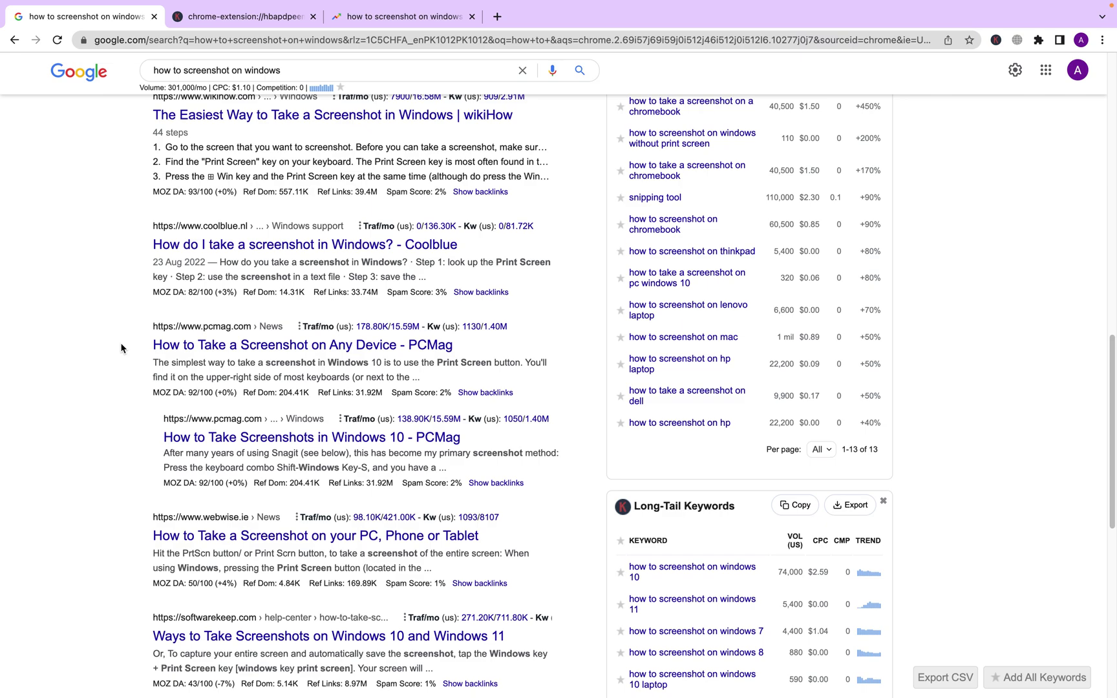
{"action": "left_click", "coordinate": [225, 19]}
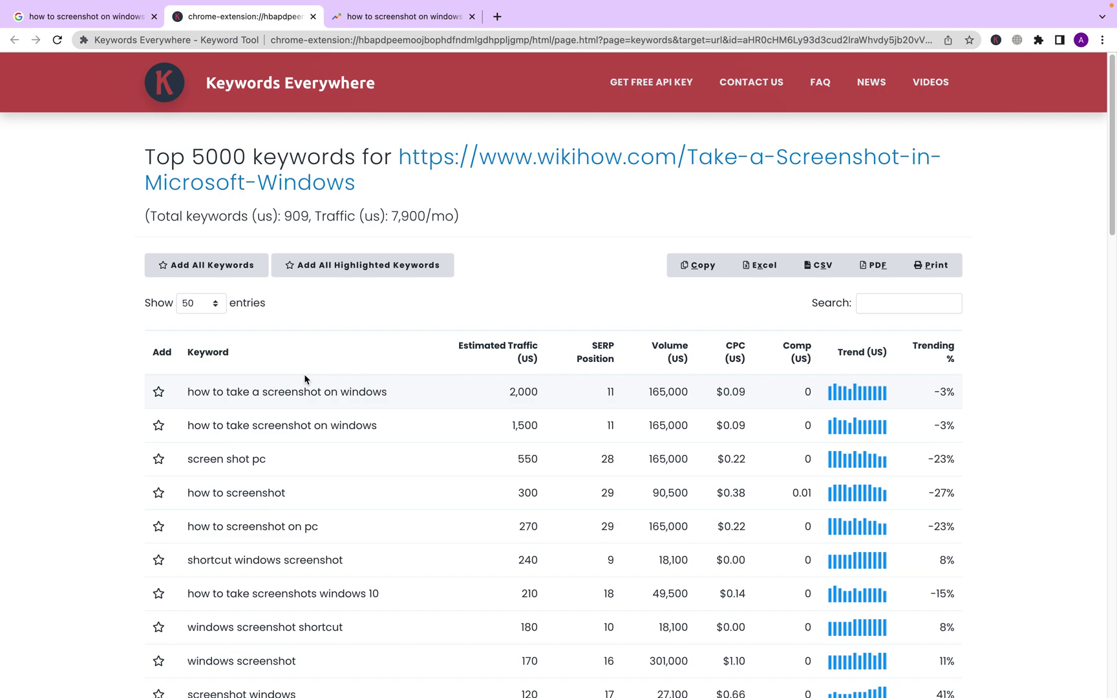
{"action": "left_click", "coordinate": [81, 16]}
{"action": "scroll", "coordinate": [380, 344], "scroll_direction": "up", "scroll_amount": 10}
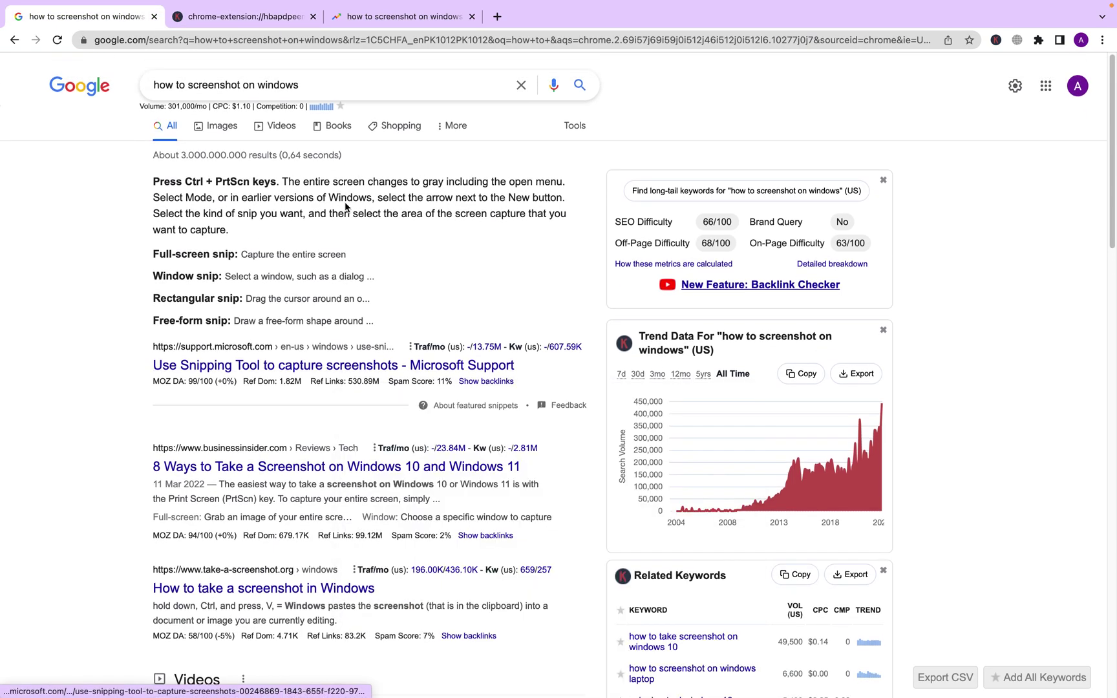
{"action": "scroll", "coordinate": [328, 299], "scroll_direction": "down", "scroll_amount": 15}
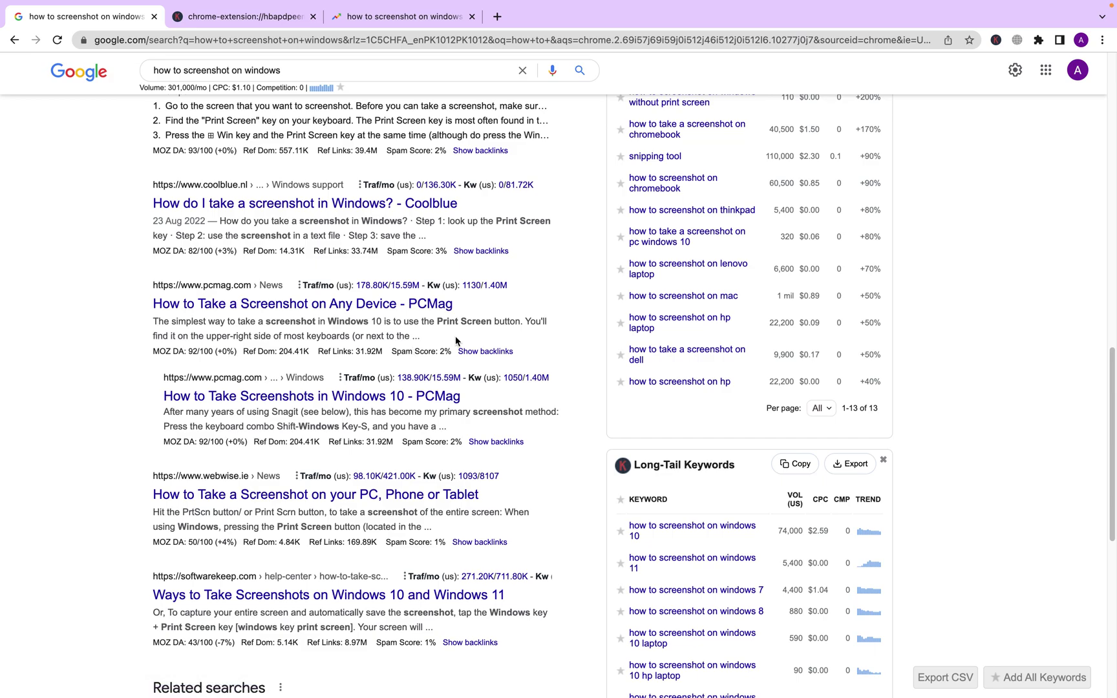
{"action": "scroll", "coordinate": [456, 341], "scroll_direction": "up", "scroll_amount": 15}
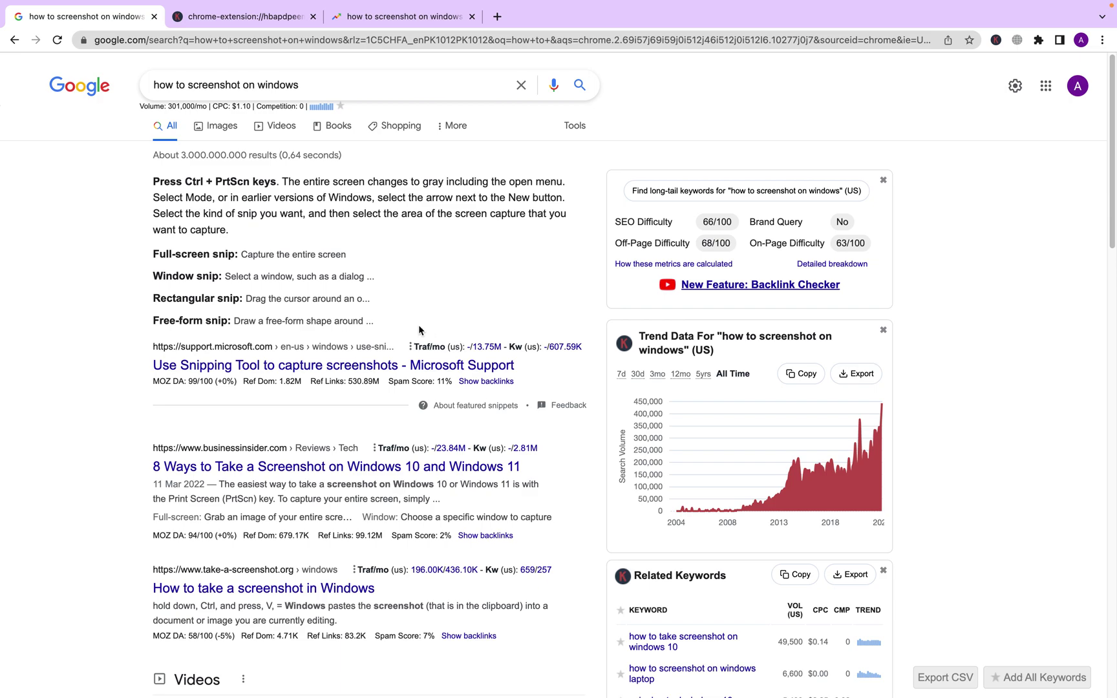
Clear the current query from the Google search box.
{"action": "triple_click", "coordinate": [278, 86]}
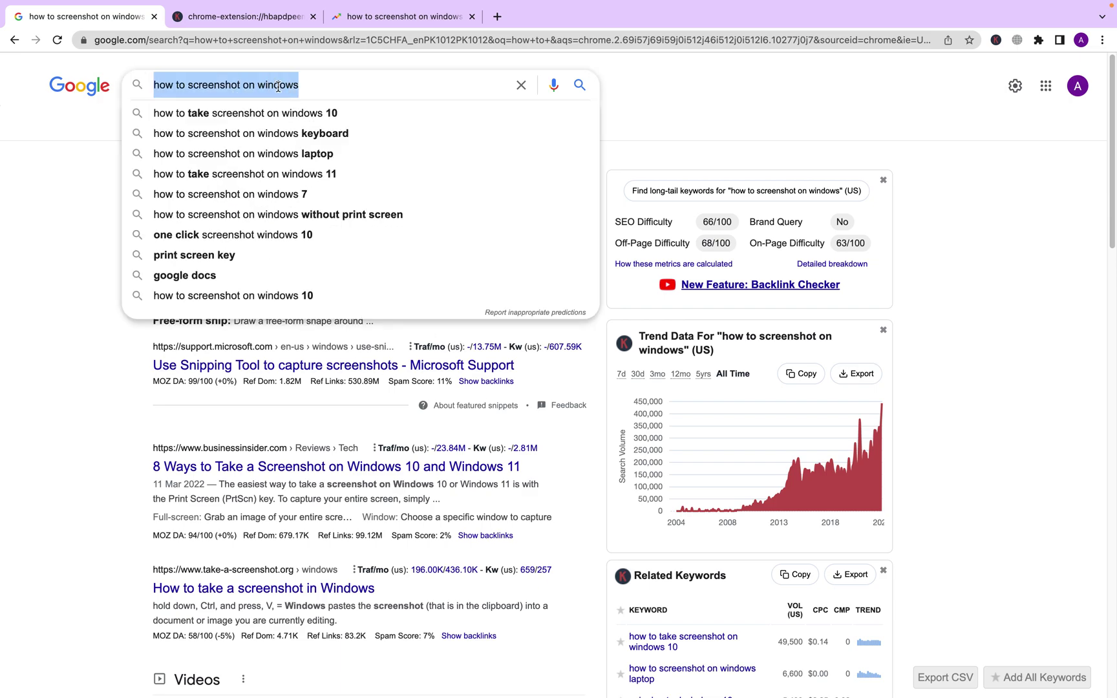
{"action": "key", "text": "BackSpace"}
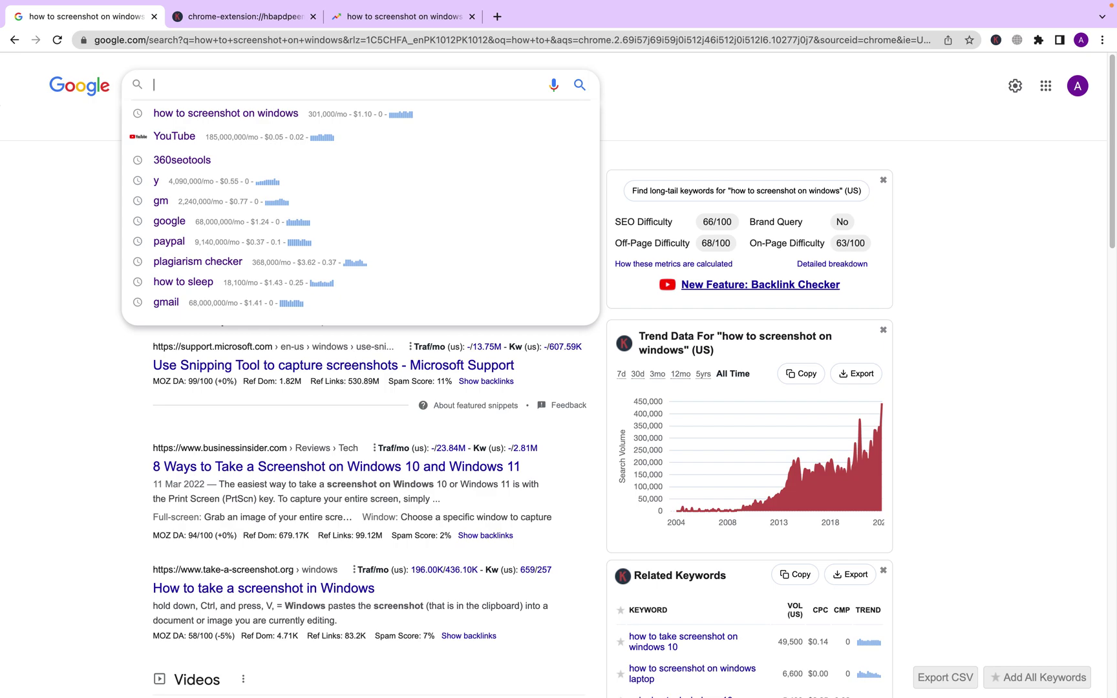
{"action": "type", "text": "sd"}
{"action": "key", "text": "BackSpace"}
{"action": "key", "text": "BackSpace"}
{"action": "left_click", "coordinate": [716, 102]}
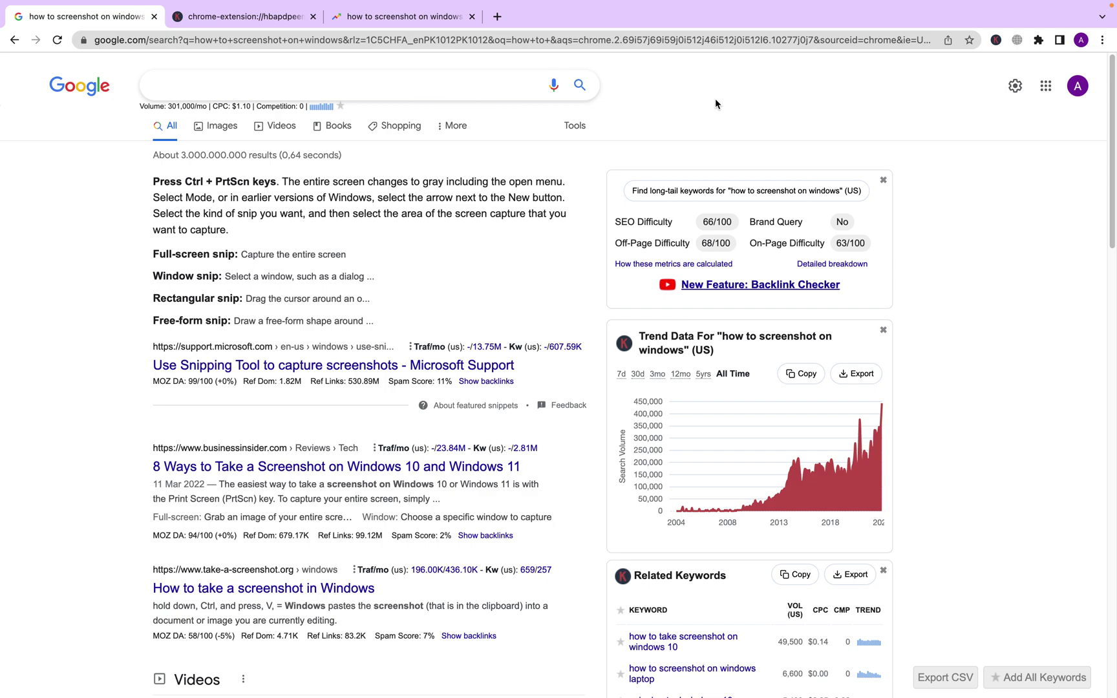
{"action": "left_click", "coordinate": [451, 80]}
{"action": "left_click", "coordinate": [648, 98]}
{"action": "left_click", "coordinate": [473, 81]}
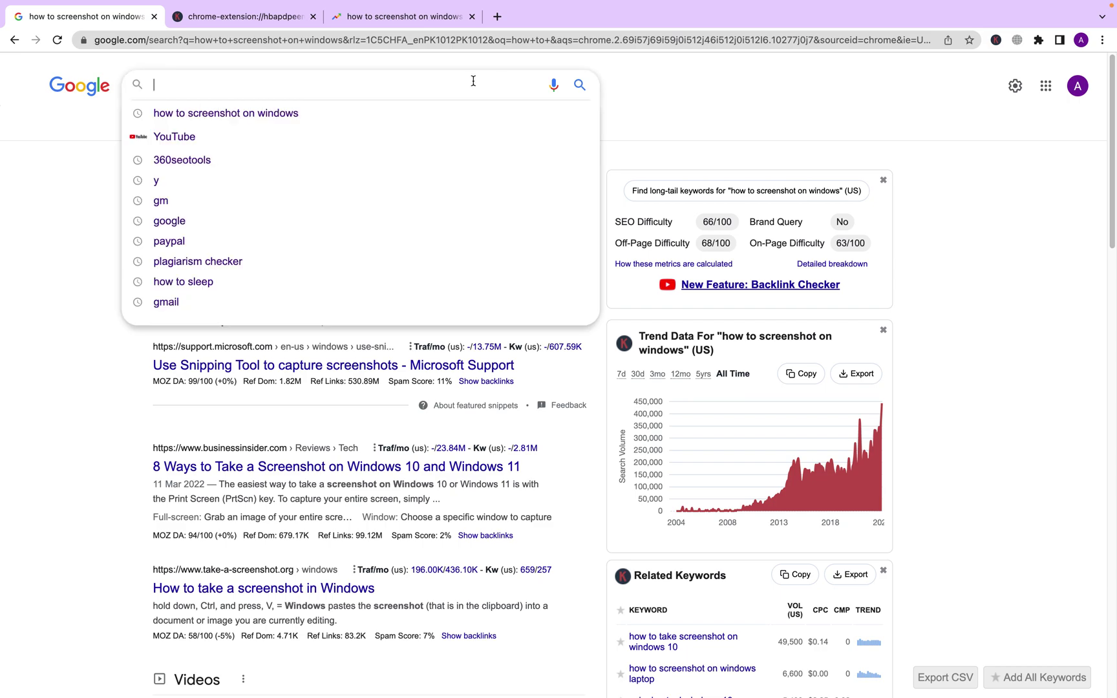
{"action": "left_click", "coordinate": [686, 89]}
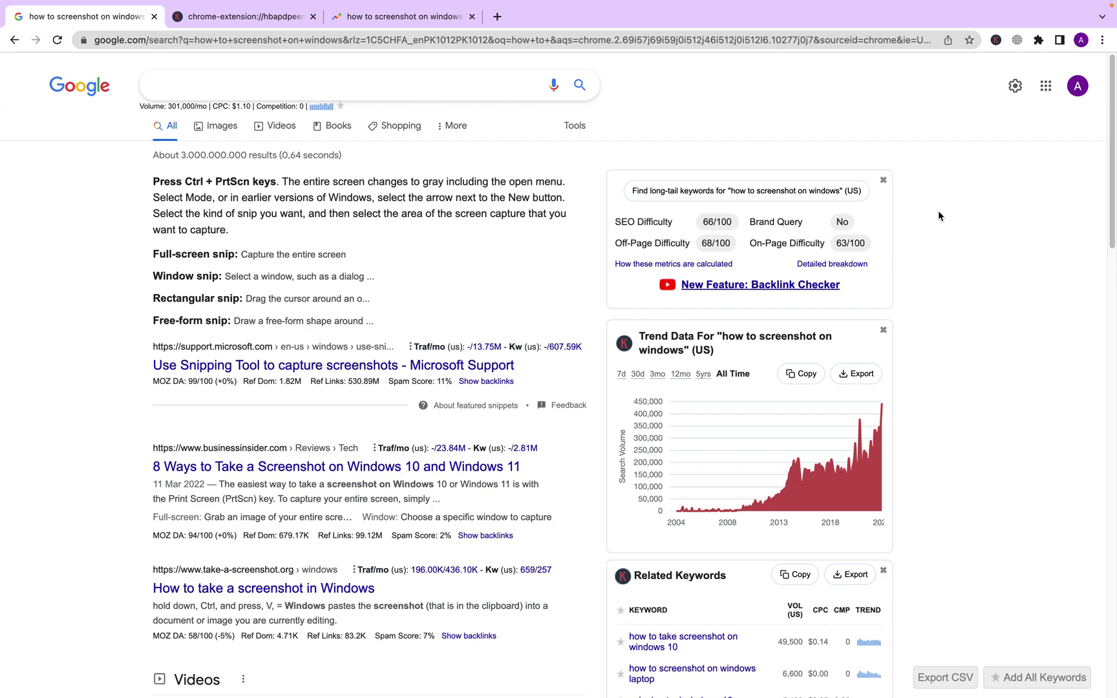
Search Google for "sleep" using the suggested query.
{"action": "left_click", "coordinate": [408, 76]}
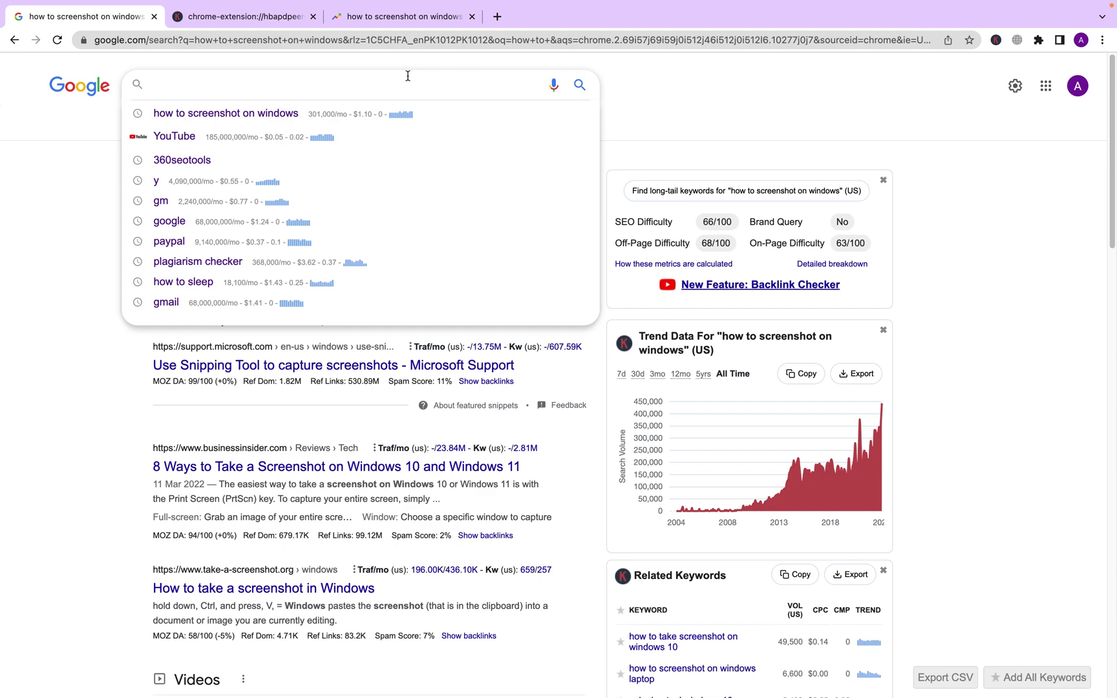
{"action": "type", "text": "sp"}
{"action": "key", "text": "BackSpace"}
{"action": "type", "text": "lepp"}
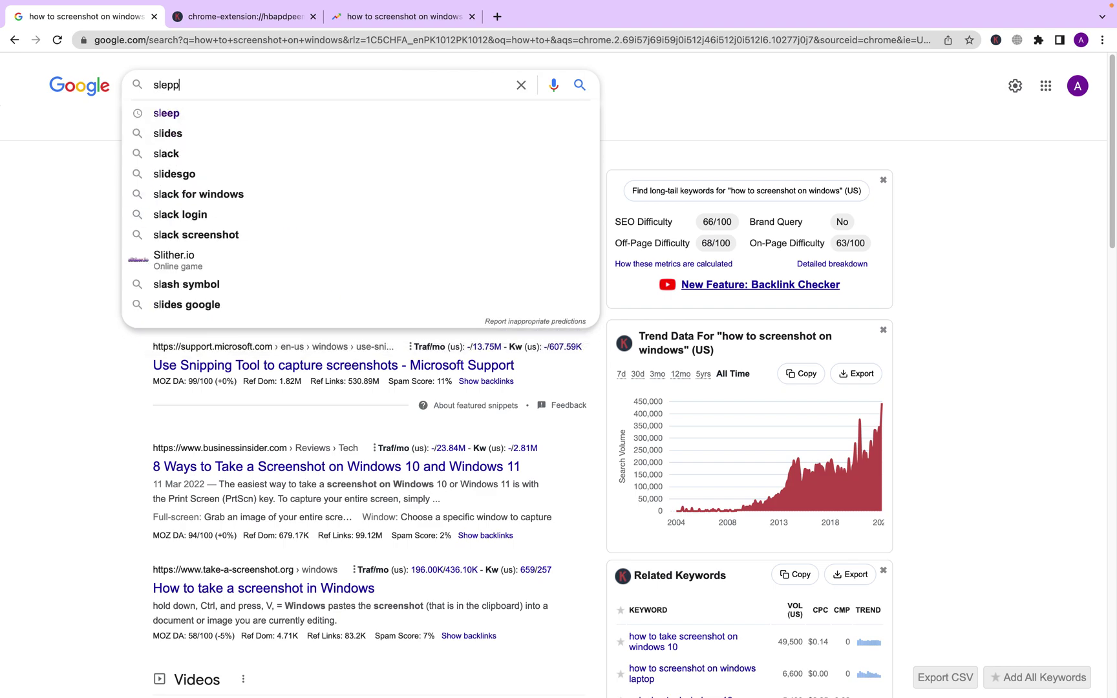
{"action": "left_click", "coordinate": [227, 113]}
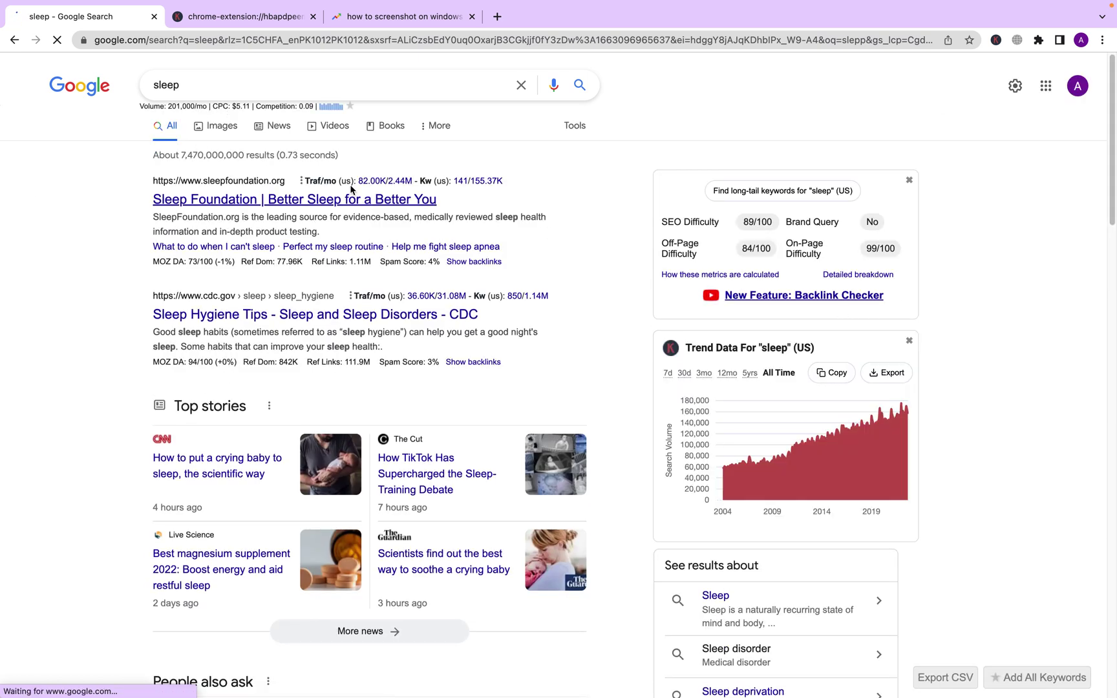
Examine the search volume, trending keywords and long-tail keywords for "sleep".
{"action": "left_click", "coordinate": [201, 90]}
{"action": "double_click", "coordinate": [201, 90]}
{"action": "left_click", "coordinate": [107, 203]}
{"action": "scroll", "coordinate": [1076, 261], "scroll_direction": "down", "scroll_amount": 20}
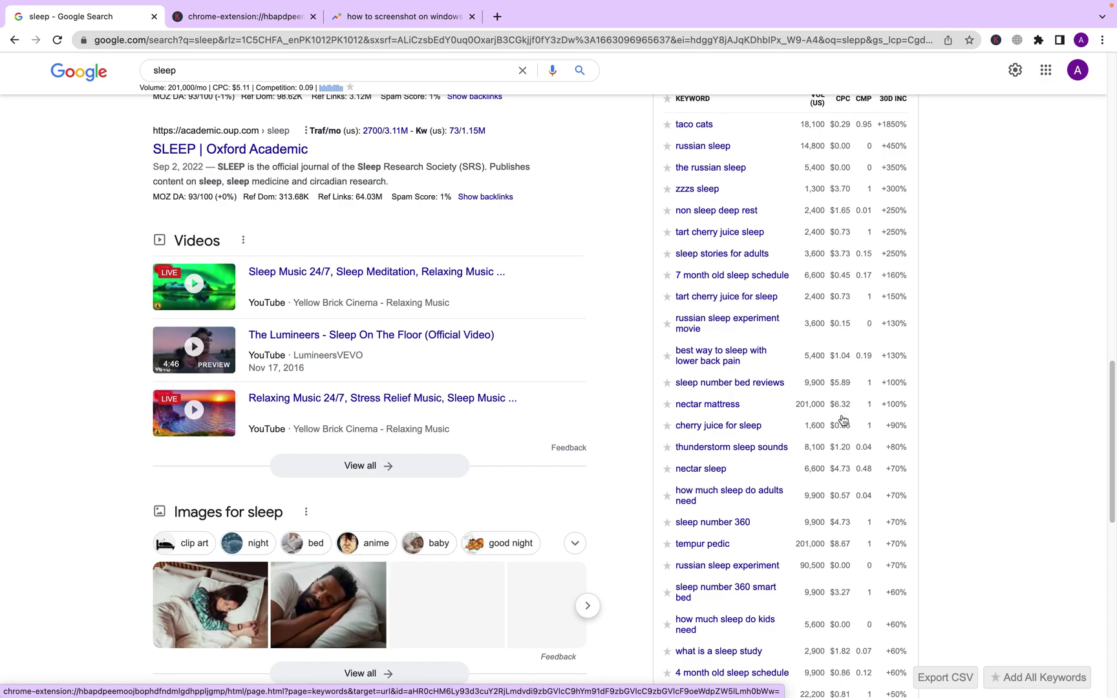
{"action": "scroll", "coordinate": [999, 289], "scroll_direction": "down", "scroll_amount": 9}
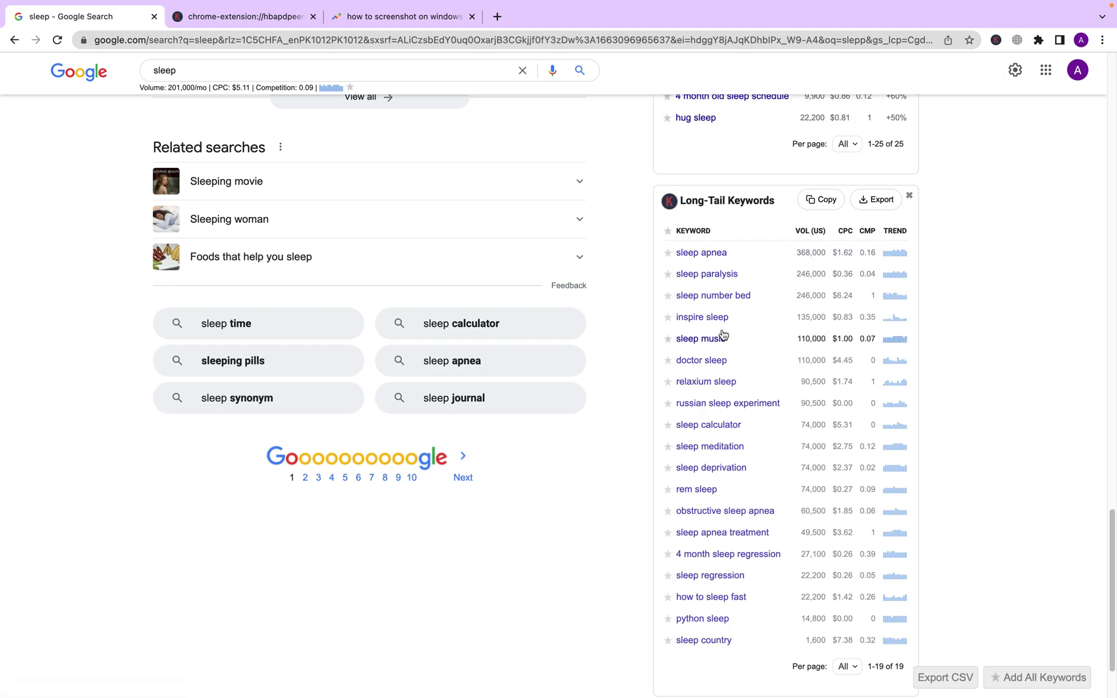
Open the long-tail keyword "doctor sleep", review its SEO difficulty, trend data and results, and return to the "sleep" results.
{"action": "left_click", "coordinate": [700, 361]}
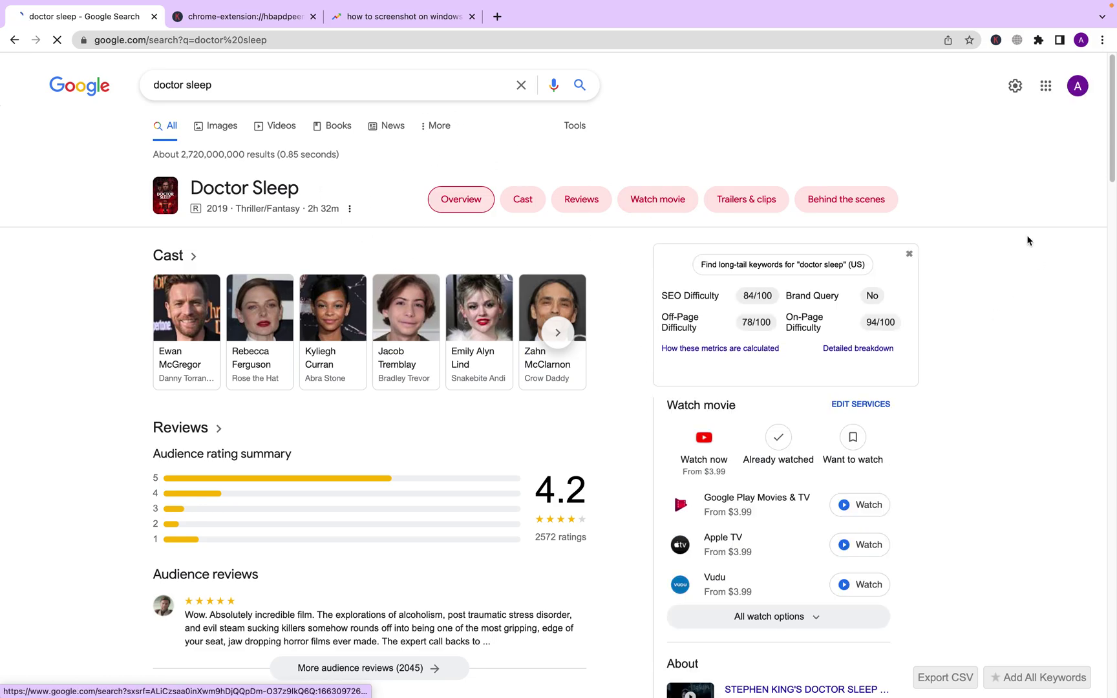
{"action": "scroll", "coordinate": [918, 282], "scroll_direction": "down", "scroll_amount": 4}
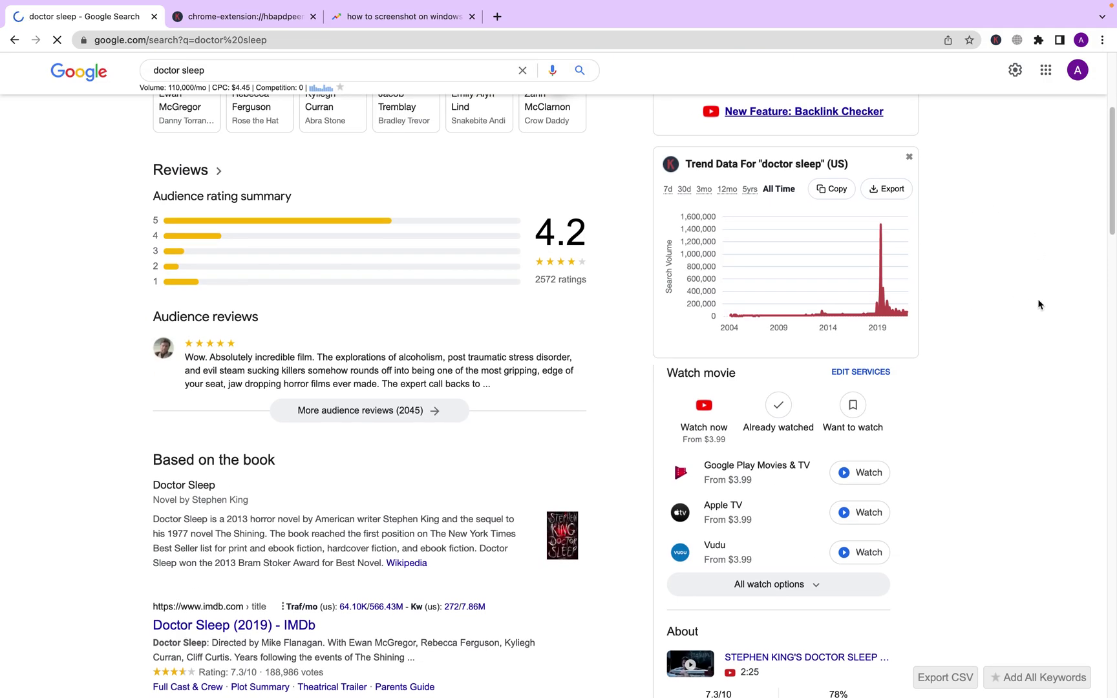
{"action": "scroll", "coordinate": [1038, 301], "scroll_direction": "down", "scroll_amount": 2}
{"action": "scroll", "coordinate": [1038, 304], "scroll_direction": "down", "scroll_amount": 4}
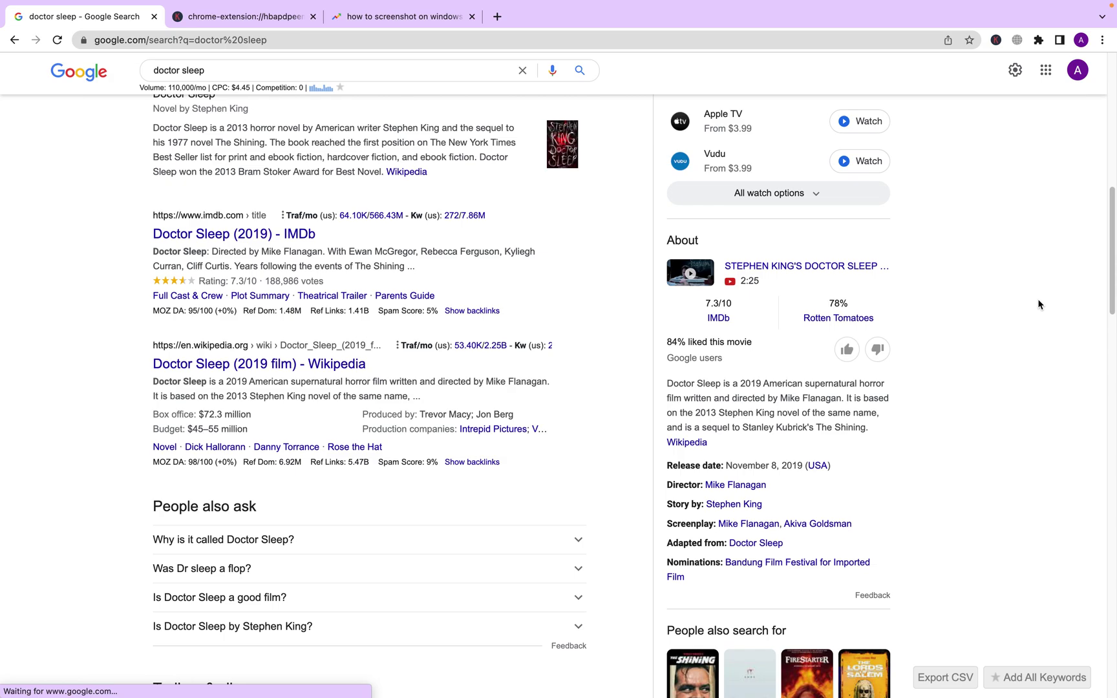
{"action": "scroll", "coordinate": [1038, 300], "scroll_direction": "up", "scroll_amount": 10}
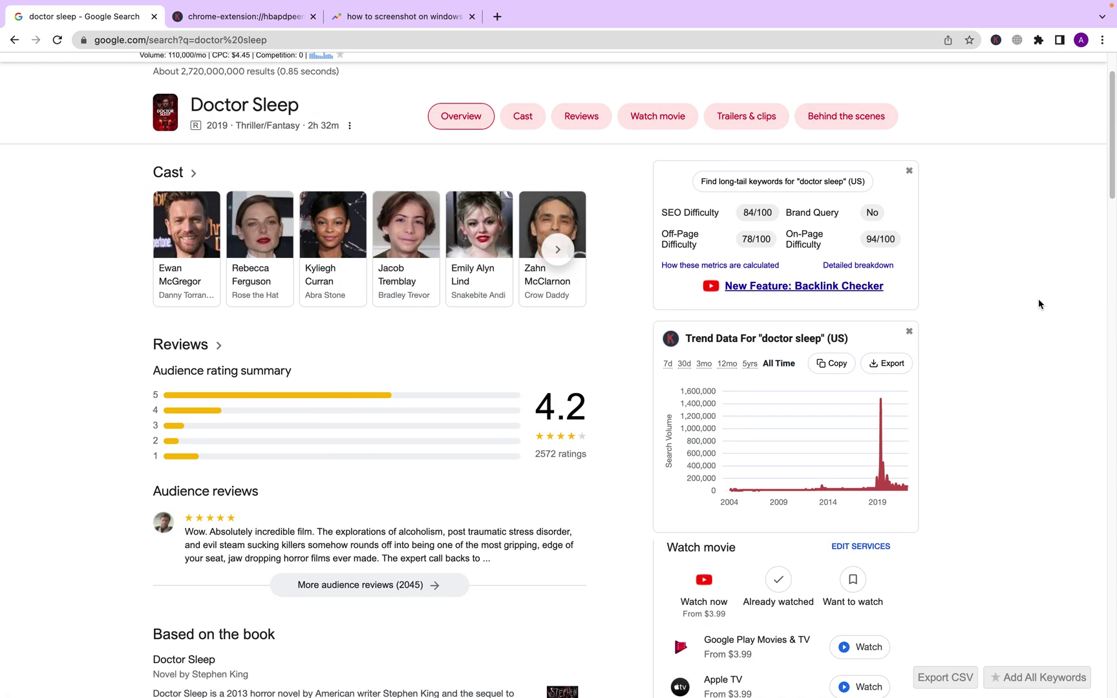
{"action": "left_click", "coordinate": [18, 40]}
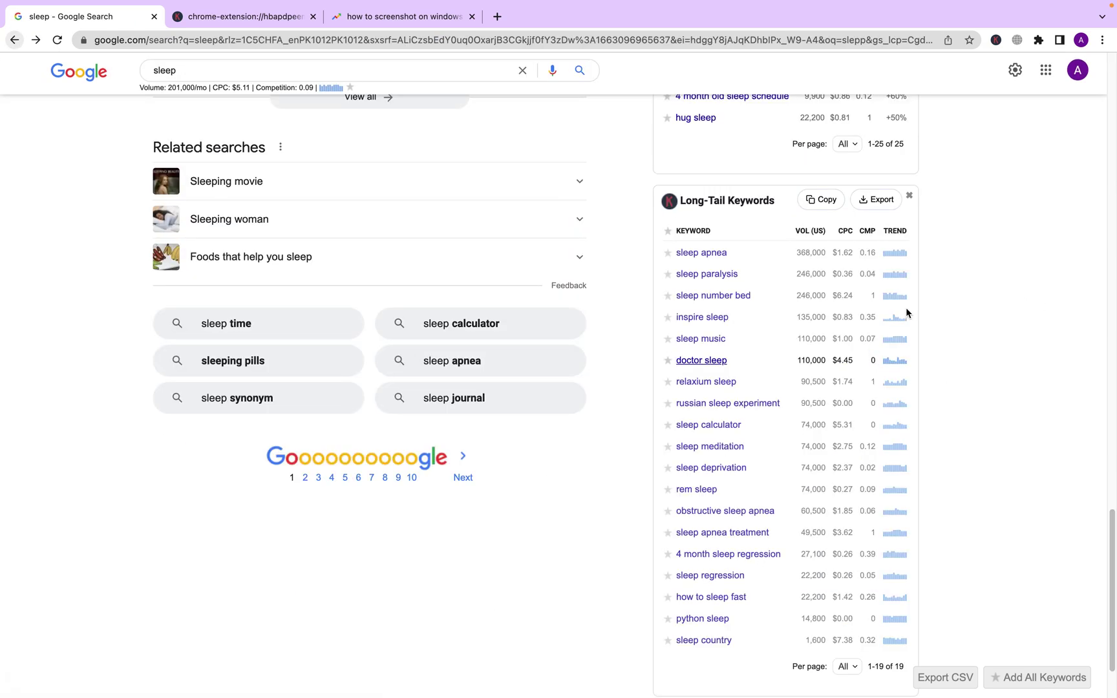
Search Google for "how sleep" and run the Keywords Everywhere long-tail keyword search for it.
{"action": "scroll", "coordinate": [247, 217], "scroll_direction": "up", "scroll_amount": 10}
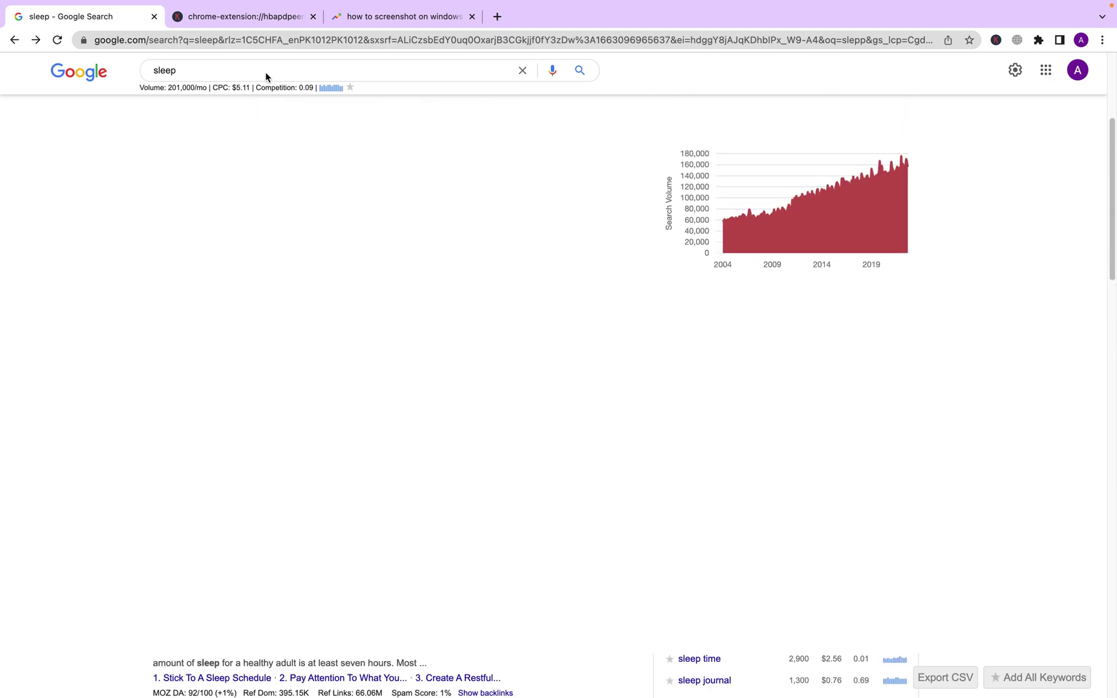
{"action": "left_click", "coordinate": [264, 71]}
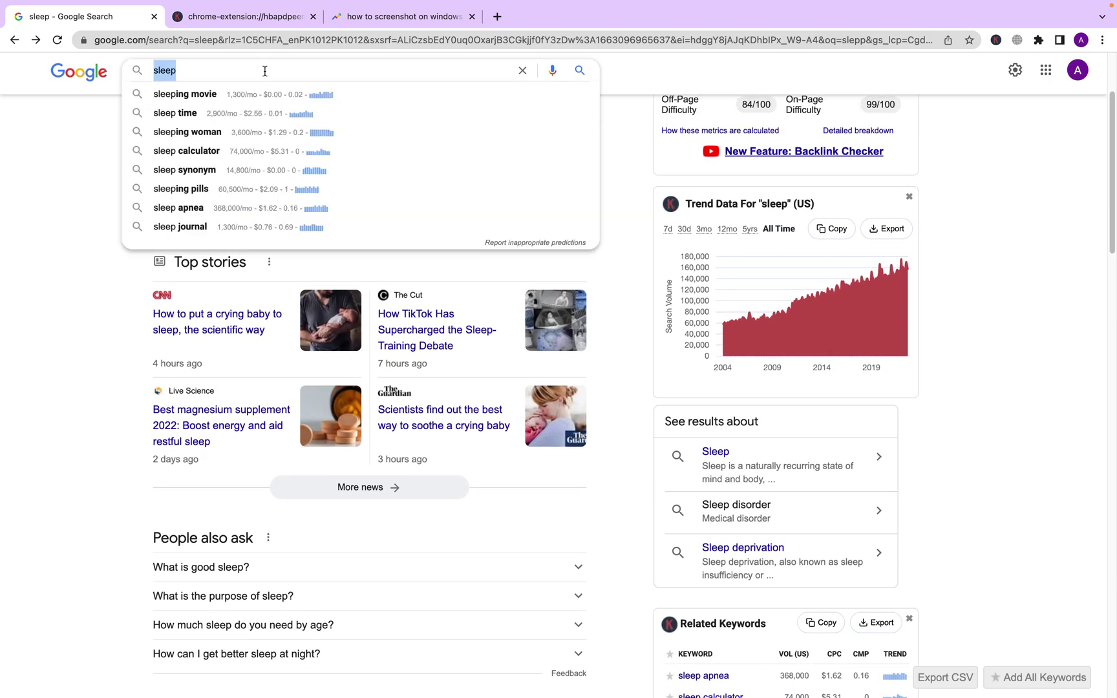
{"action": "left_click", "coordinate": [264, 71]}
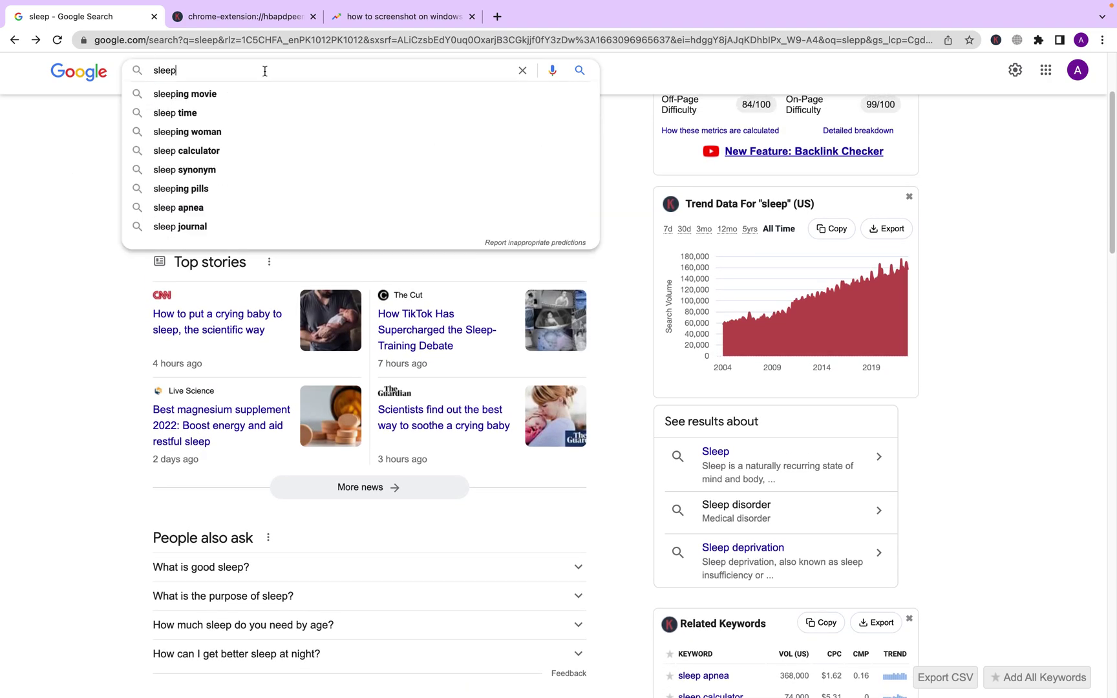
{"action": "left_click", "coordinate": [155, 72]}
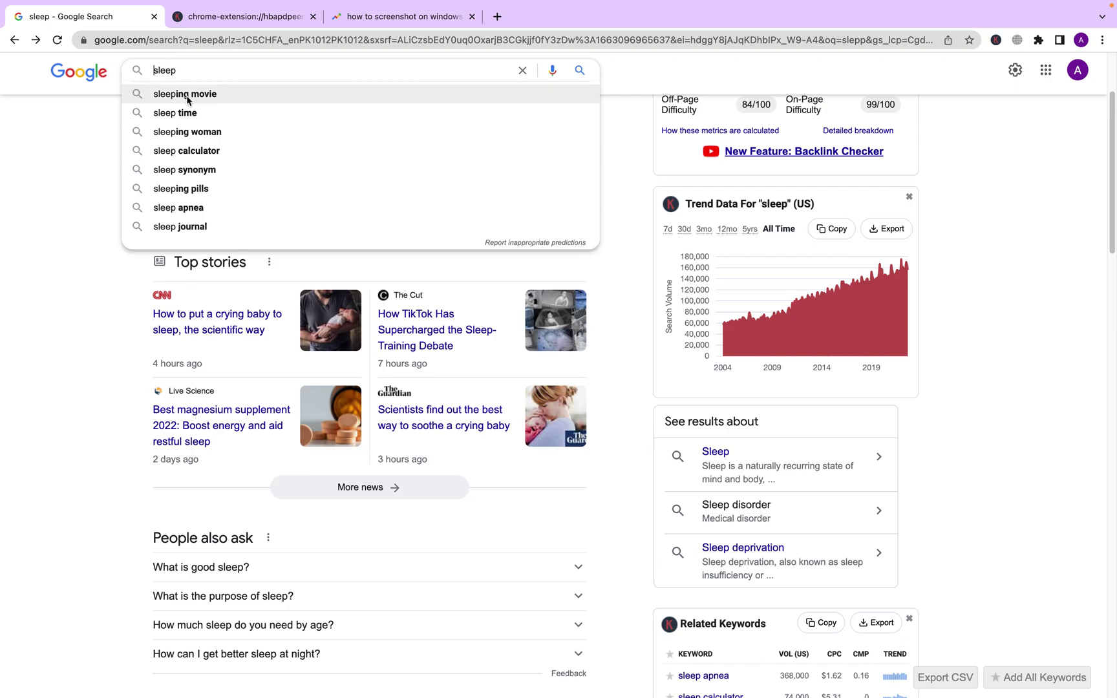
{"action": "type", "text": "how"}
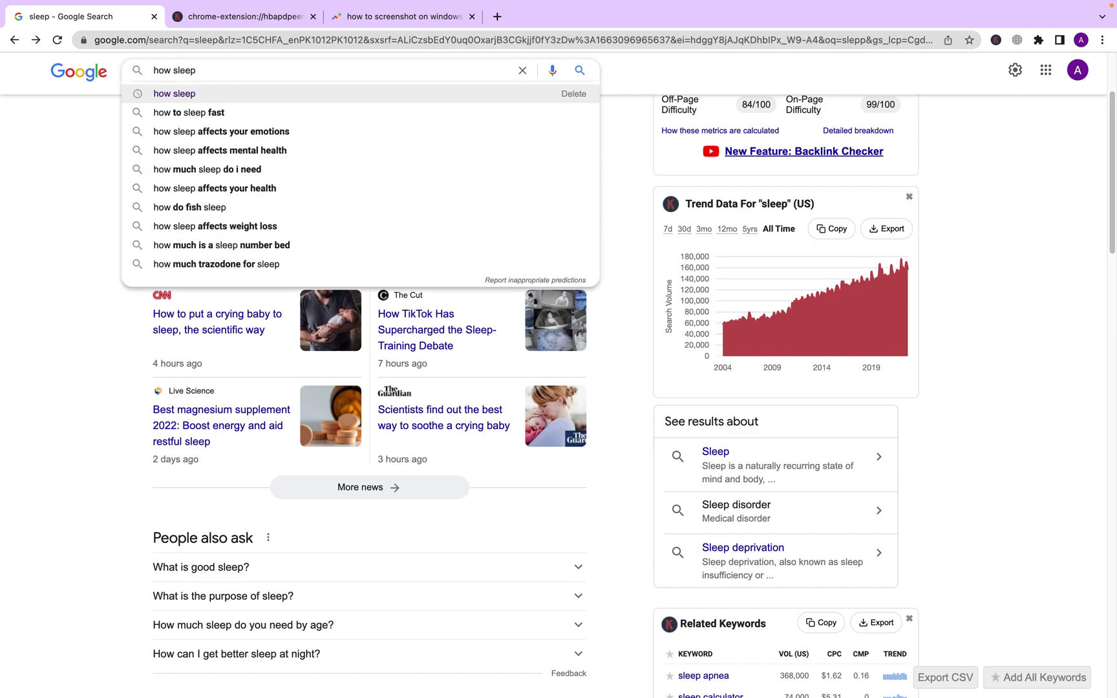
{"action": "key", "text": "Return"}
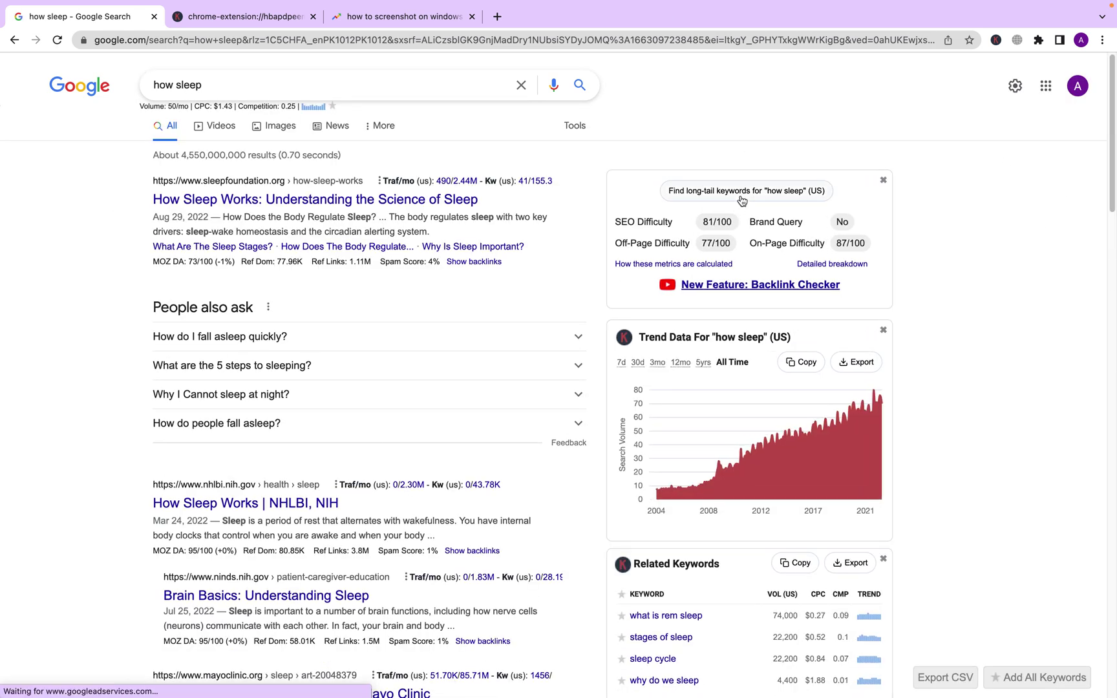
{"action": "left_click", "coordinate": [783, 194]}
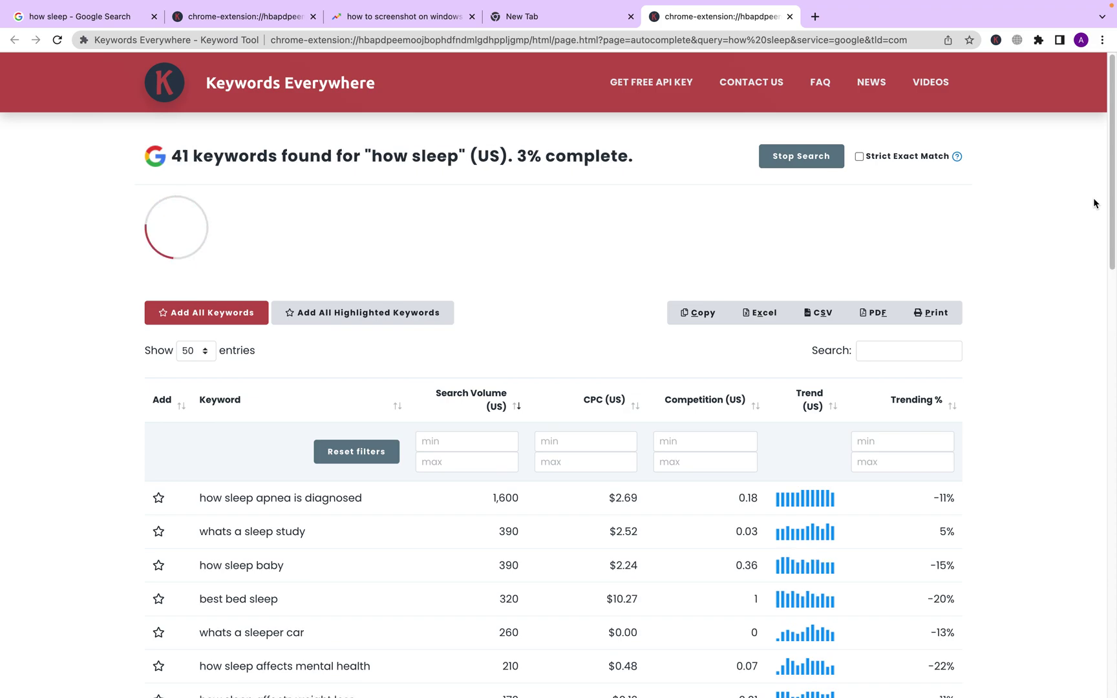
Examine the long-tail keyword results for "how sleep", including their search volume, CPC, competition and trends.
{"action": "scroll", "coordinate": [870, 302], "scroll_direction": "down", "scroll_amount": 5}
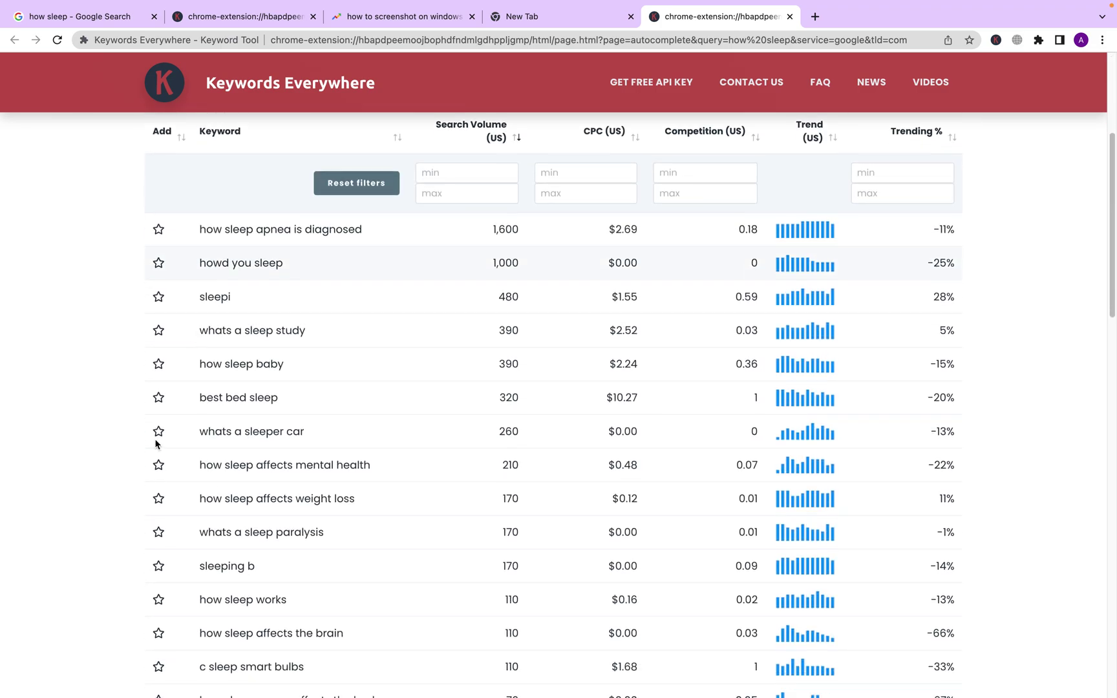
{"action": "scroll", "coordinate": [327, 437], "scroll_direction": "down", "scroll_amount": 10}
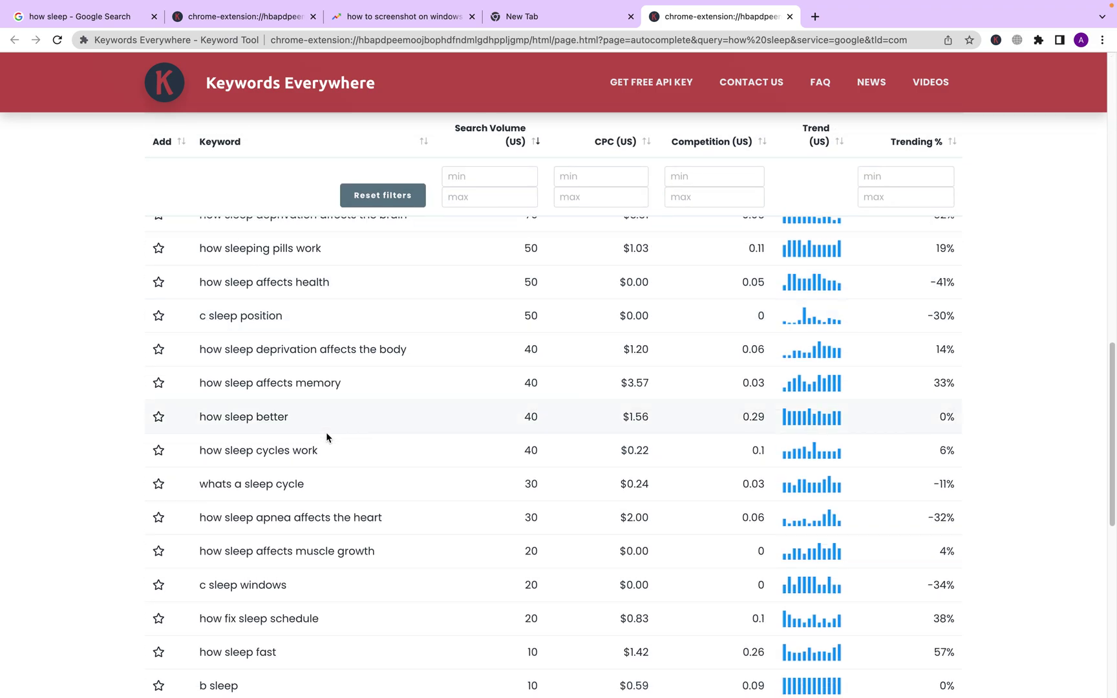
{"action": "scroll", "coordinate": [326, 438], "scroll_direction": "down", "scroll_amount": 6}
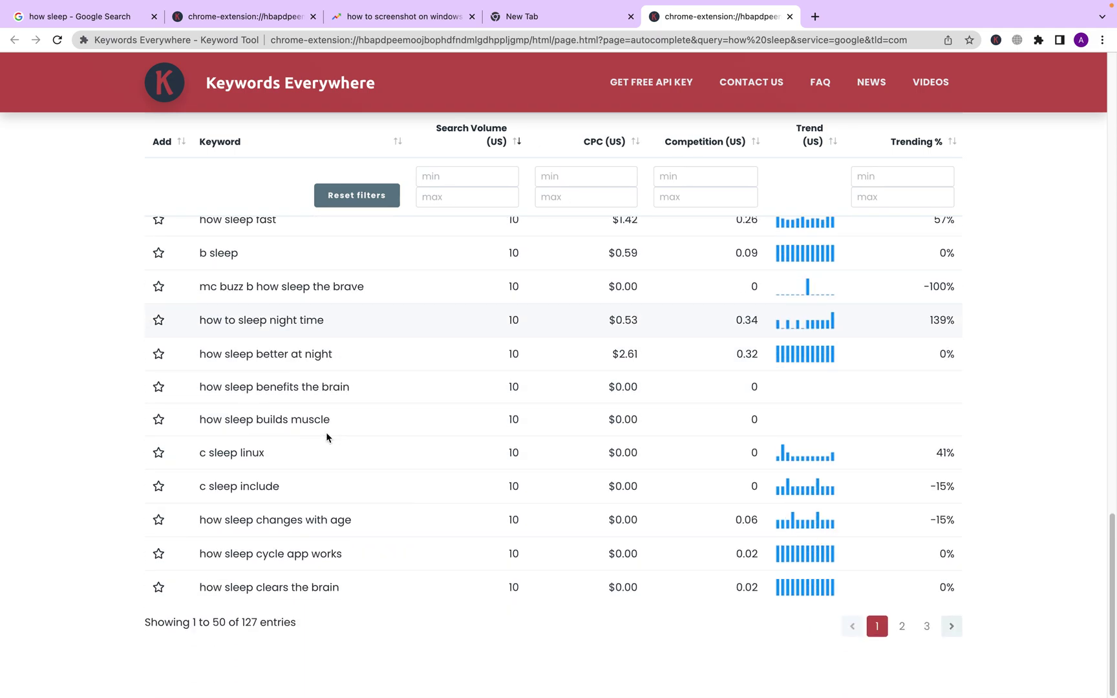
{"action": "scroll", "coordinate": [326, 438], "scroll_direction": "up", "scroll_amount": 20}
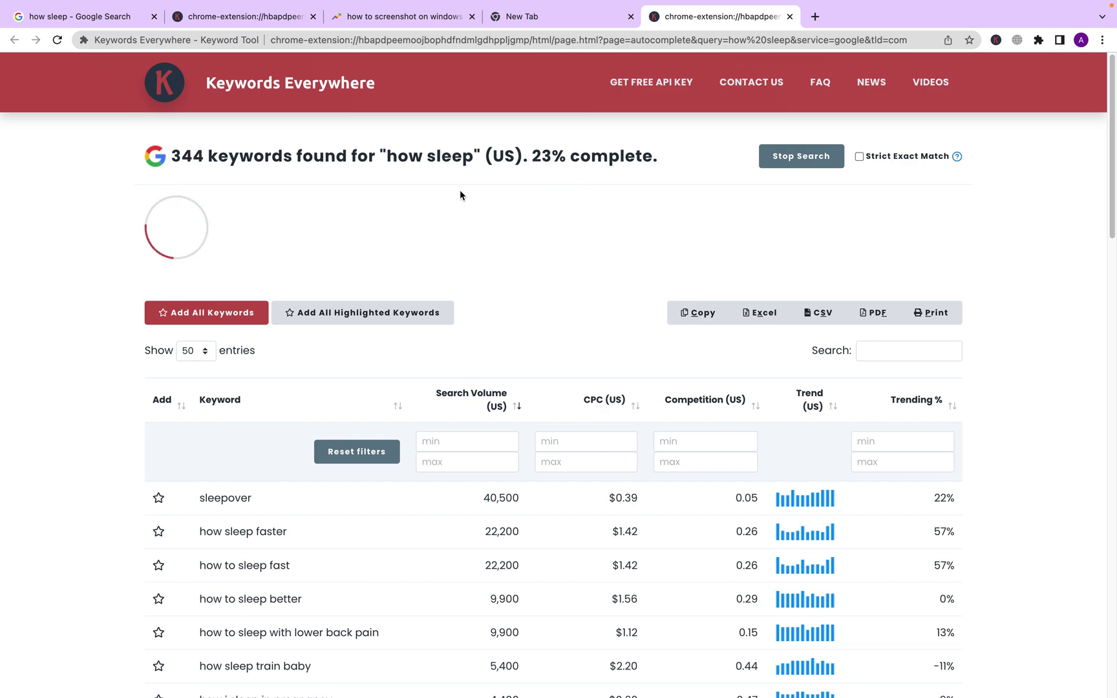
{"action": "scroll", "coordinate": [543, 211], "scroll_direction": "down", "scroll_amount": 1}
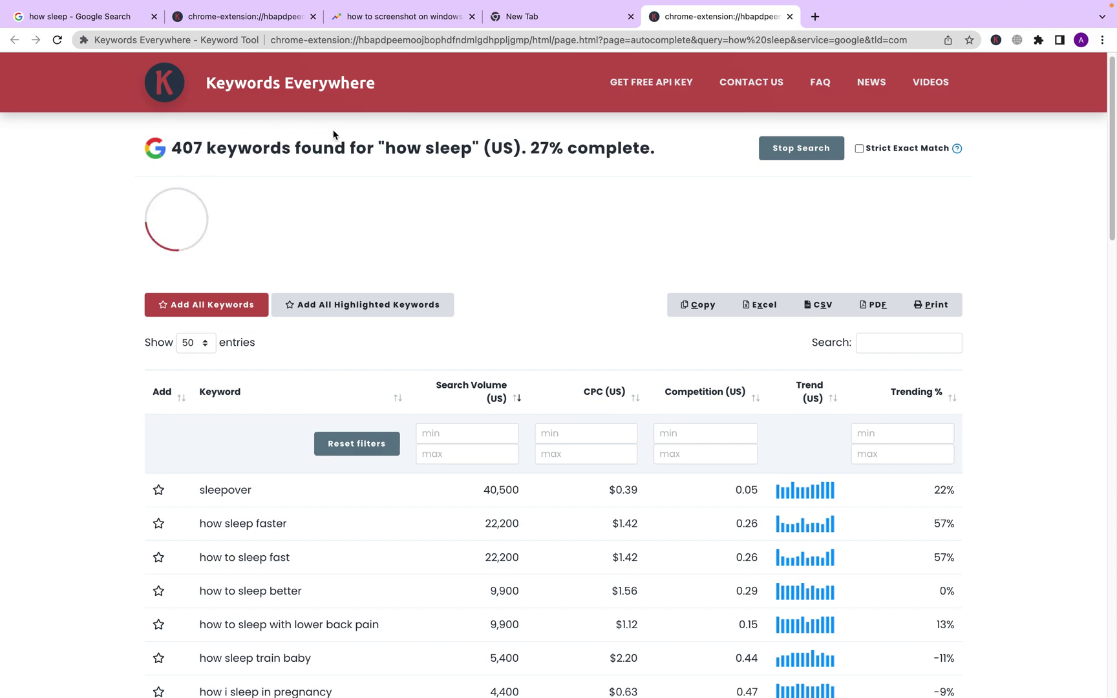
{"action": "scroll", "coordinate": [568, 263], "scroll_direction": "up", "scroll_amount": 1}
{"action": "scroll", "coordinate": [568, 259], "scroll_direction": "down", "scroll_amount": 10}
{"action": "scroll", "coordinate": [309, 247], "scroll_direction": "up", "scroll_amount": 10}
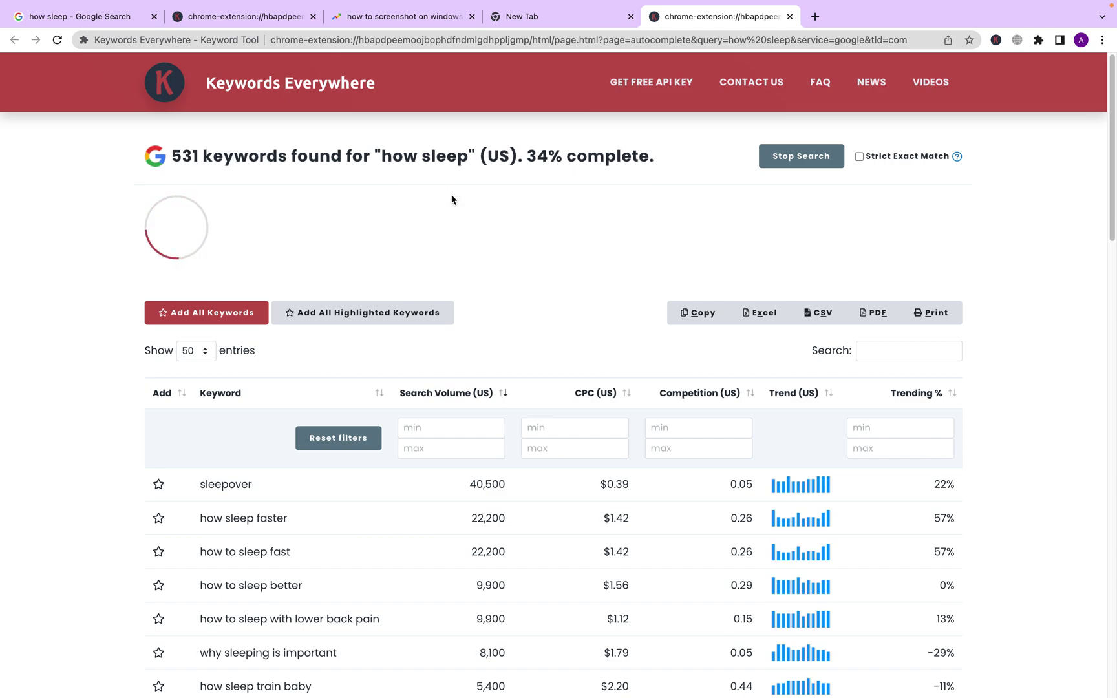
{"action": "scroll", "coordinate": [451, 197], "scroll_direction": "down", "scroll_amount": 5}
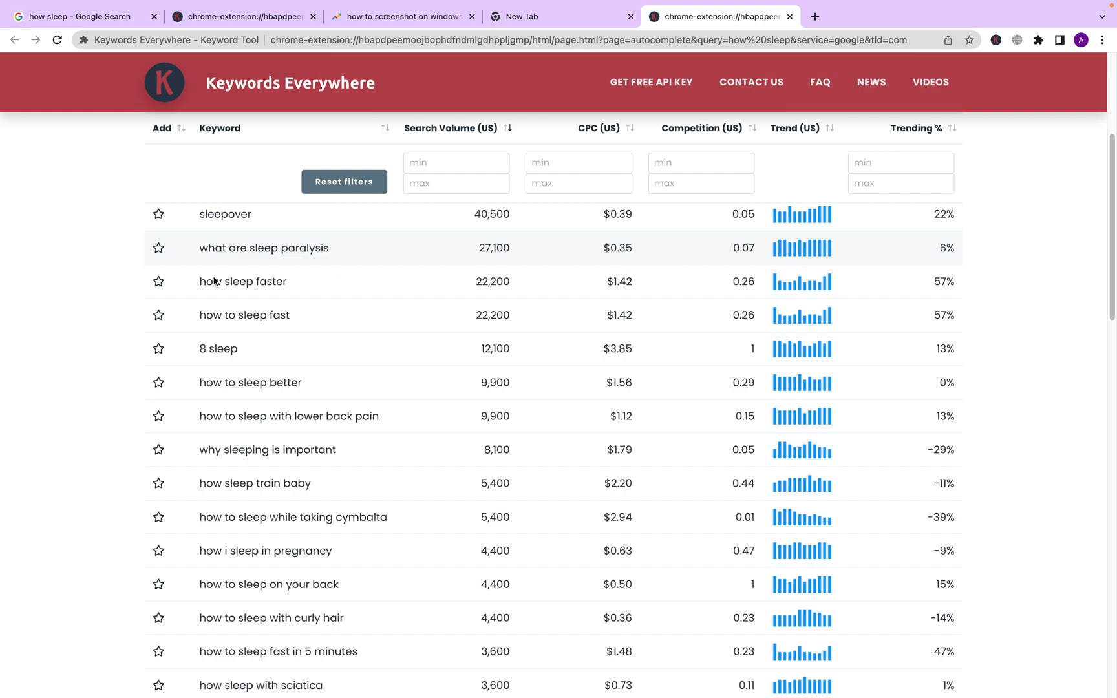
{"action": "left_click_drag", "start_coordinate": [213, 281], "coordinate": [289, 282]}
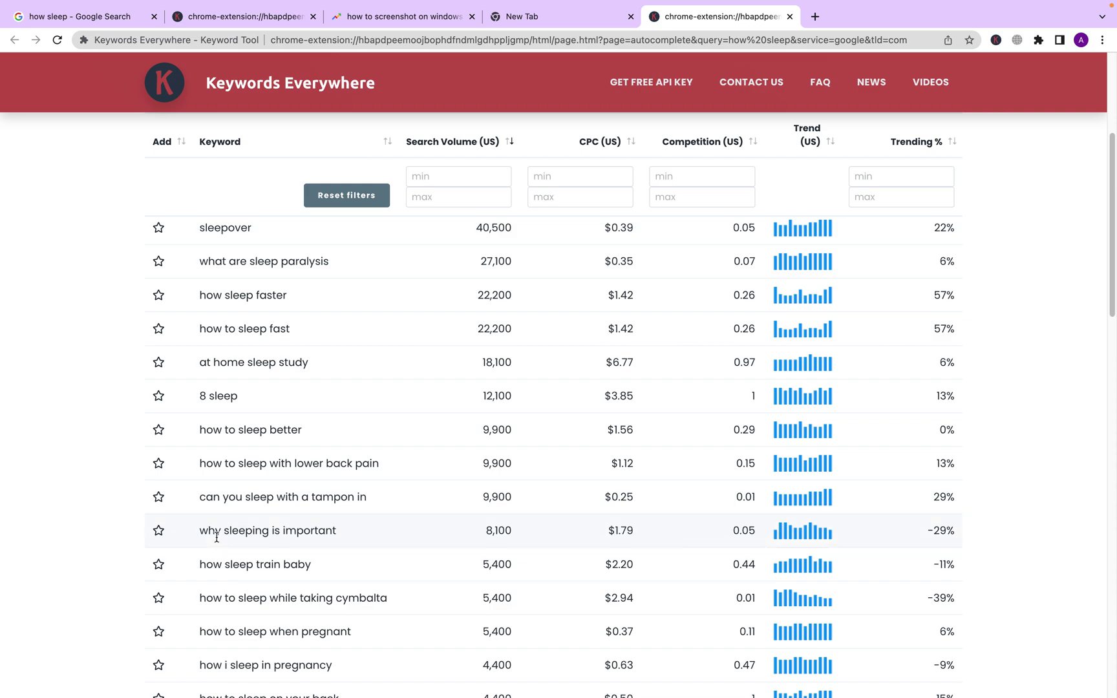
{"action": "scroll", "coordinate": [352, 355], "scroll_direction": "down", "scroll_amount": 15}
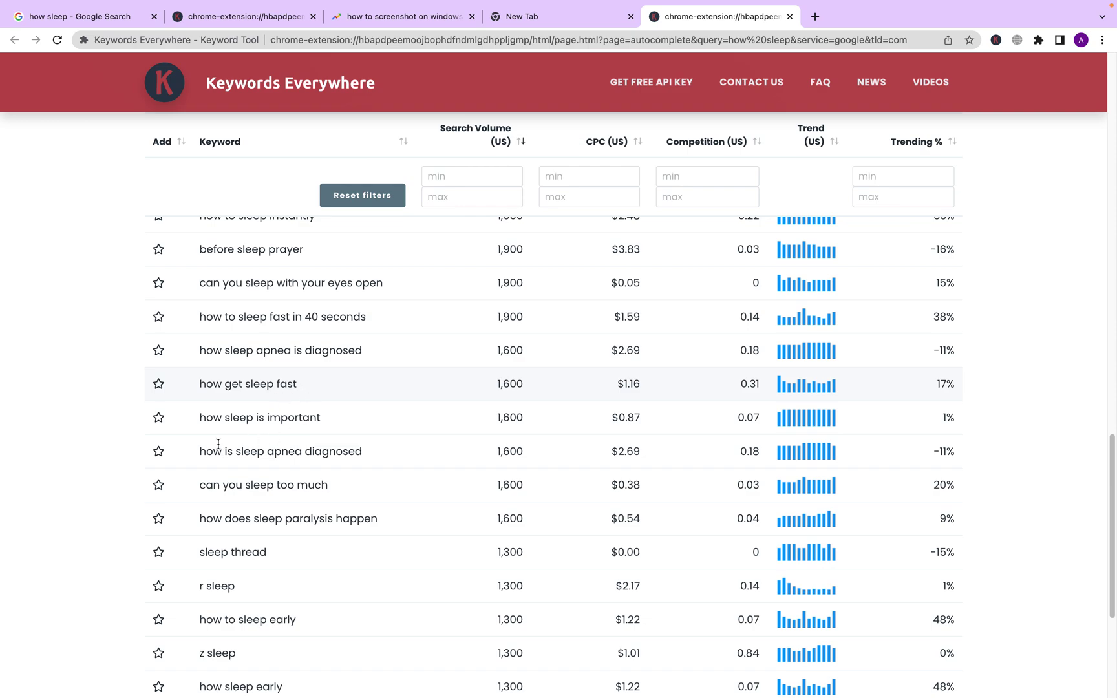
{"action": "scroll", "coordinate": [300, 428], "scroll_direction": "down", "scroll_amount": 3}
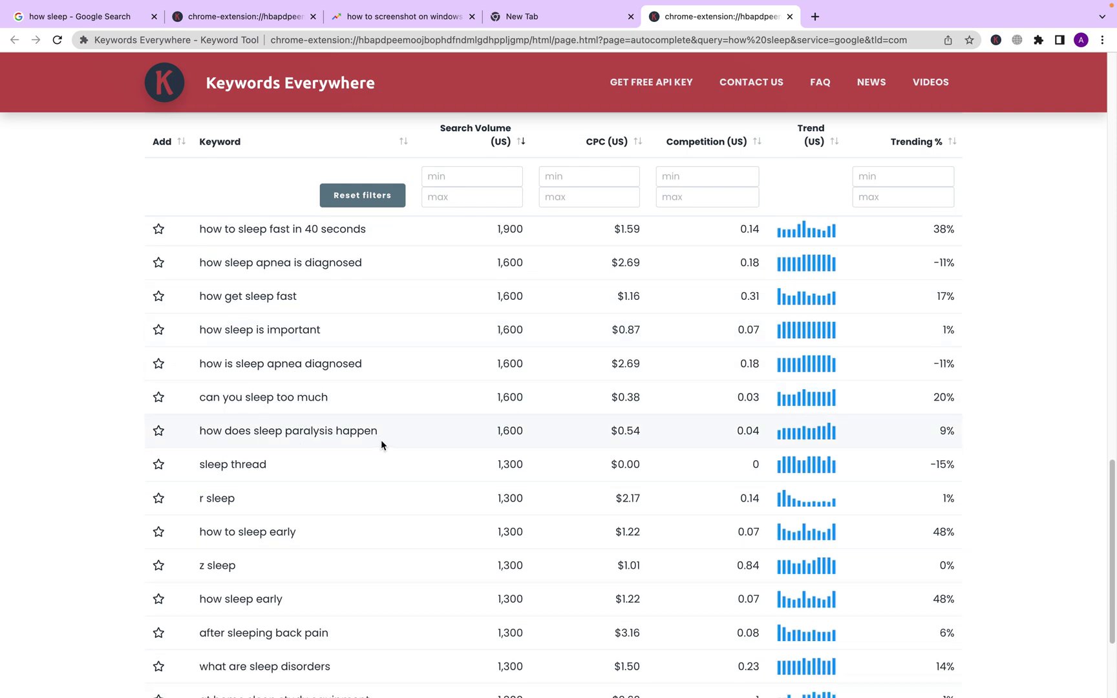
{"action": "scroll", "coordinate": [200, 463], "scroll_direction": "down", "scroll_amount": 2}
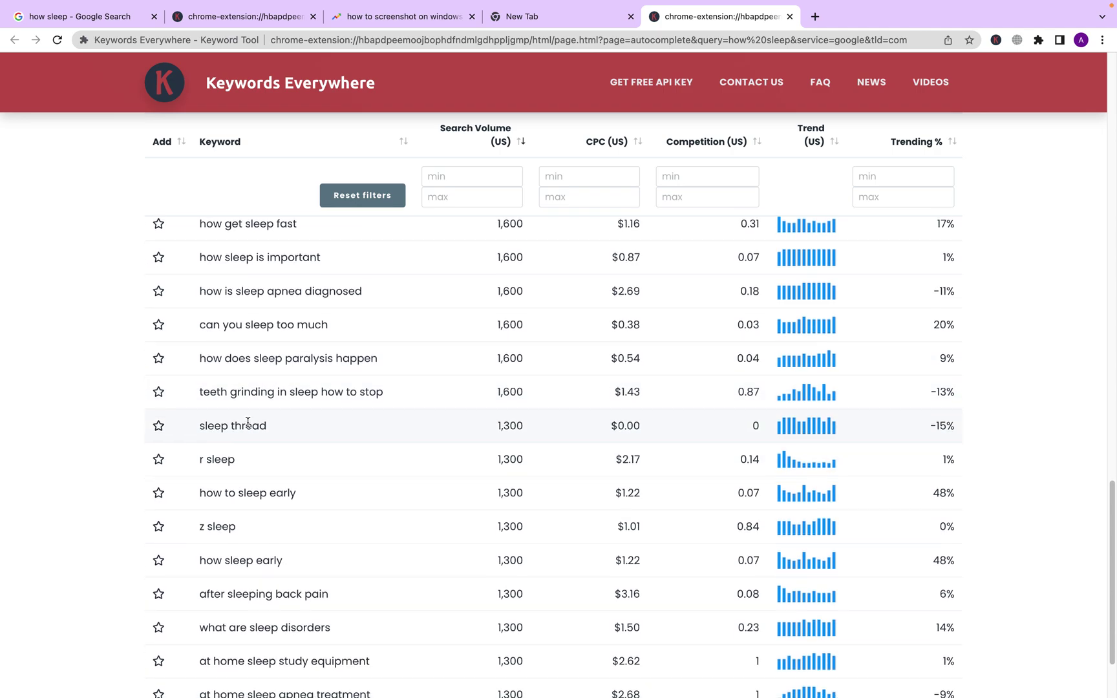
{"action": "scroll", "coordinate": [248, 422], "scroll_direction": "down", "scroll_amount": 3}
{"action": "scroll", "coordinate": [280, 417], "scroll_direction": "up", "scroll_amount": 20}
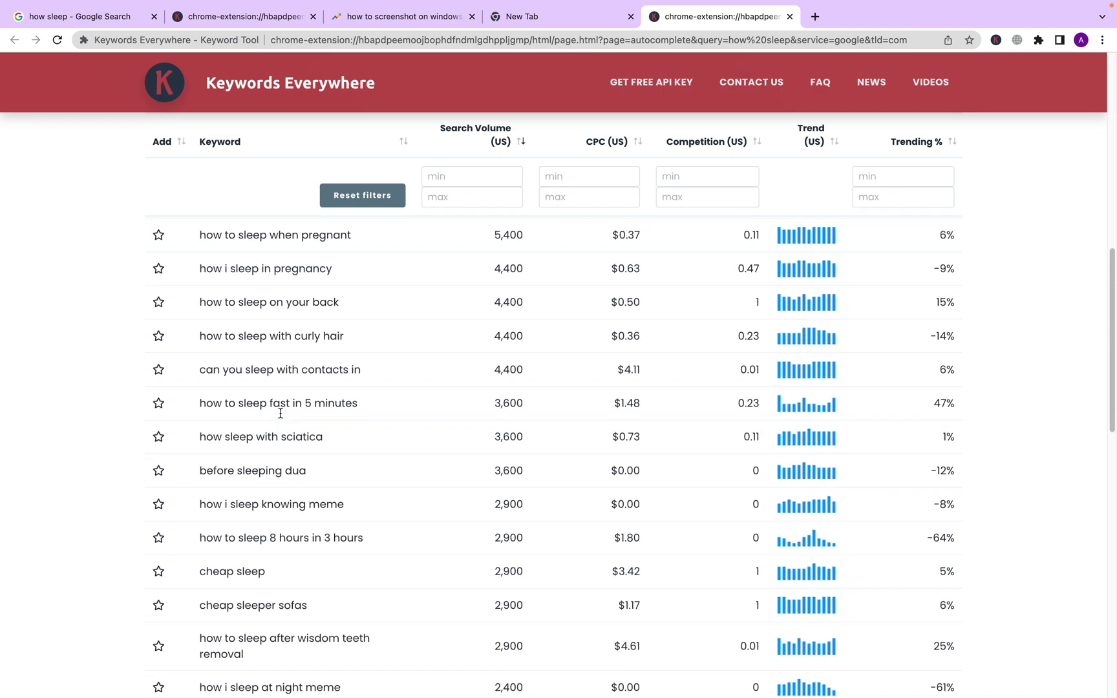
{"action": "scroll", "coordinate": [280, 417], "scroll_direction": "down", "scroll_amount": 6}
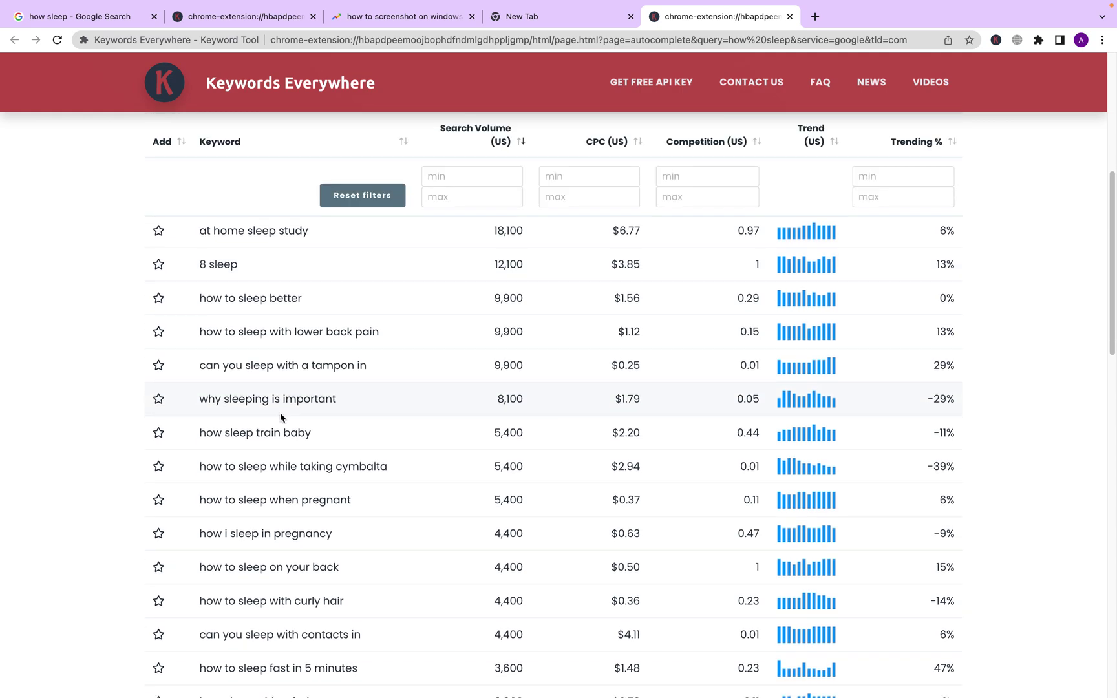
Open a new browser tab and search Google for "how to screenshot on windows".
{"action": "triple_click", "coordinate": [220, 331]}
{"action": "left_click", "coordinate": [239, 331]}
{"action": "left_click", "coordinate": [815, 17]}
{"action": "key", "text": "ctrl+shift+Tab"}
{"action": "scroll", "coordinate": [343, 434], "scroll_direction": "up", "scroll_amount": 6}
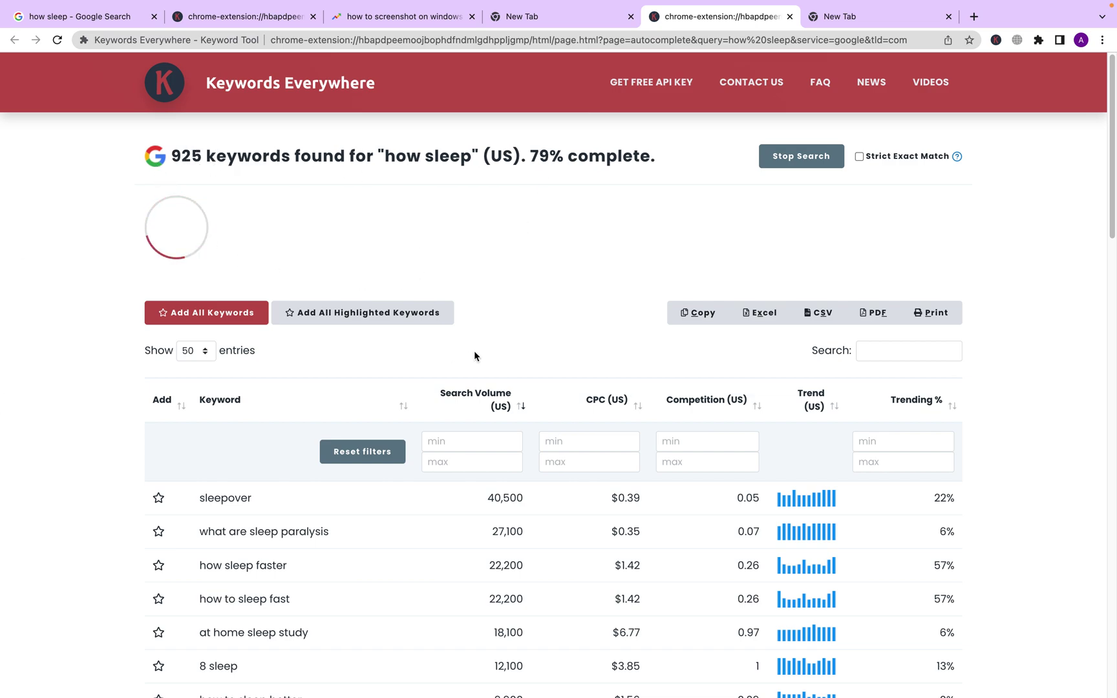
{"action": "left_click", "coordinate": [857, 24]}
{"action": "type", "text": "how to screenshot on windows"}
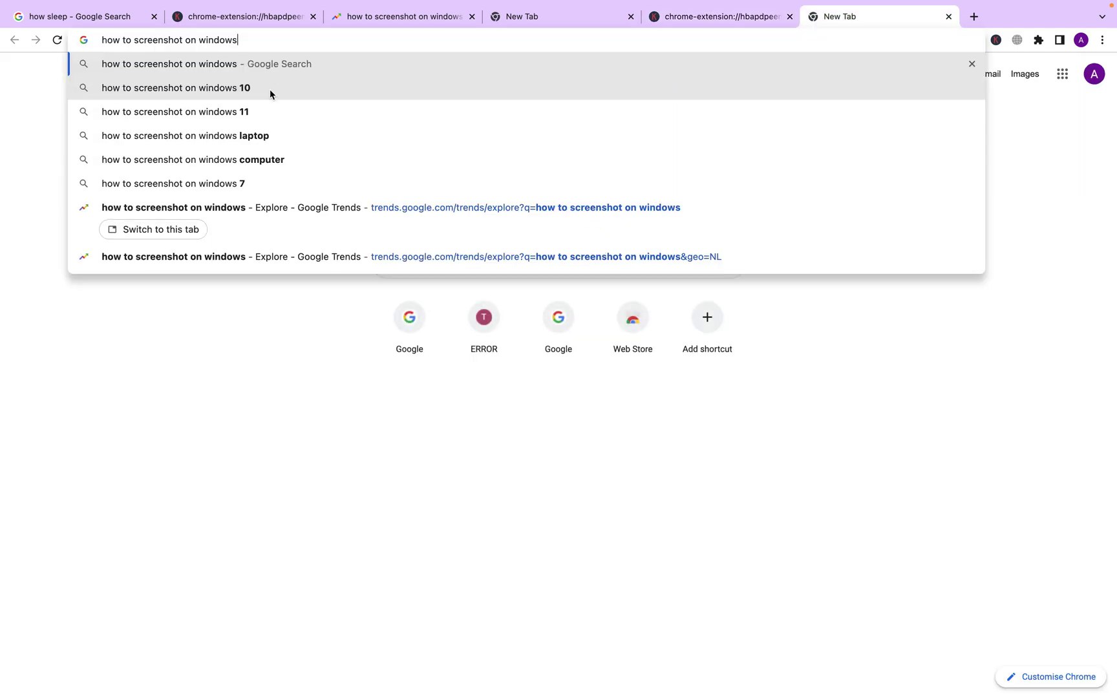
{"action": "key", "text": "Return"}
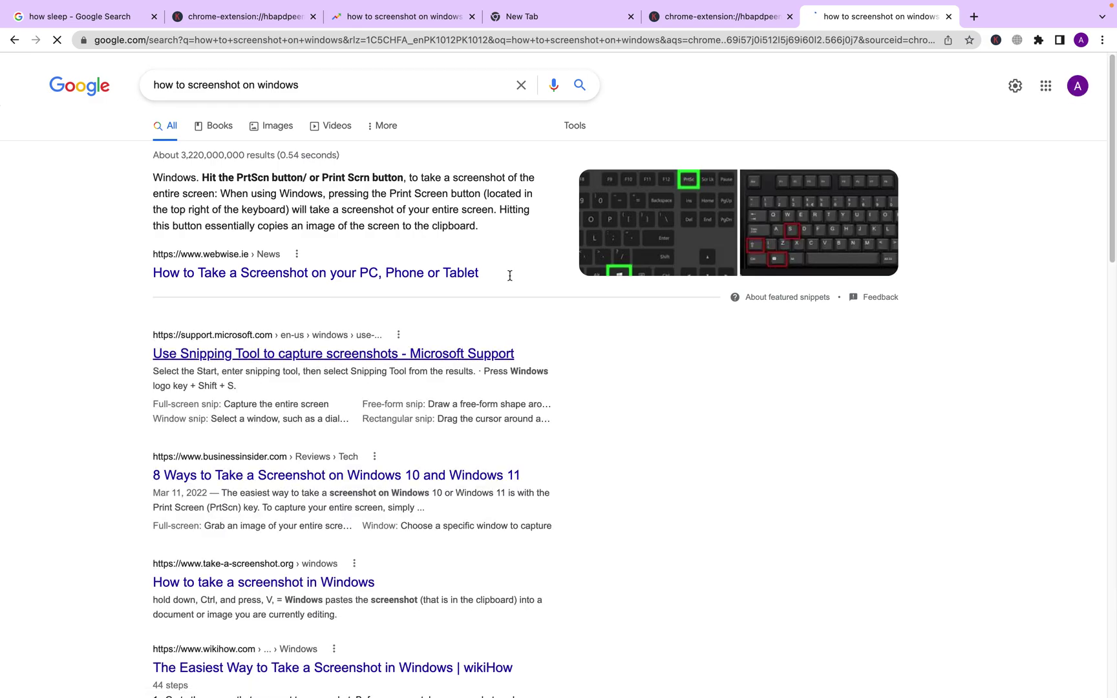
{"action": "key", "text": "ctrl+shift+Tab"}
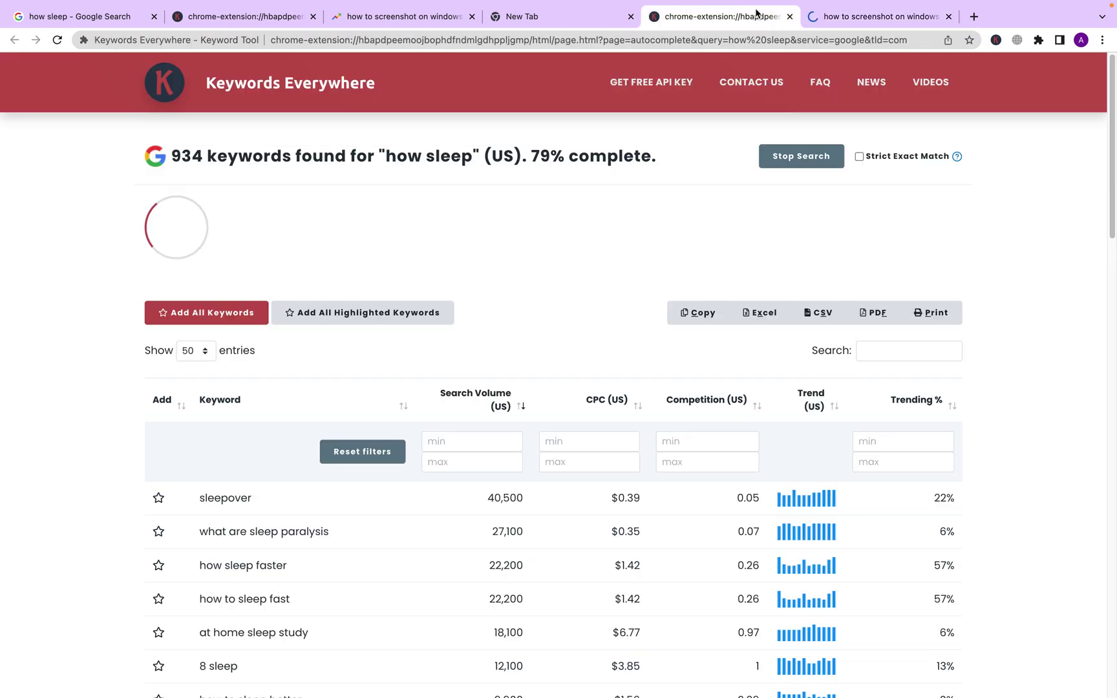
{"action": "scroll", "coordinate": [446, 382], "scroll_direction": "down", "scroll_amount": 7}
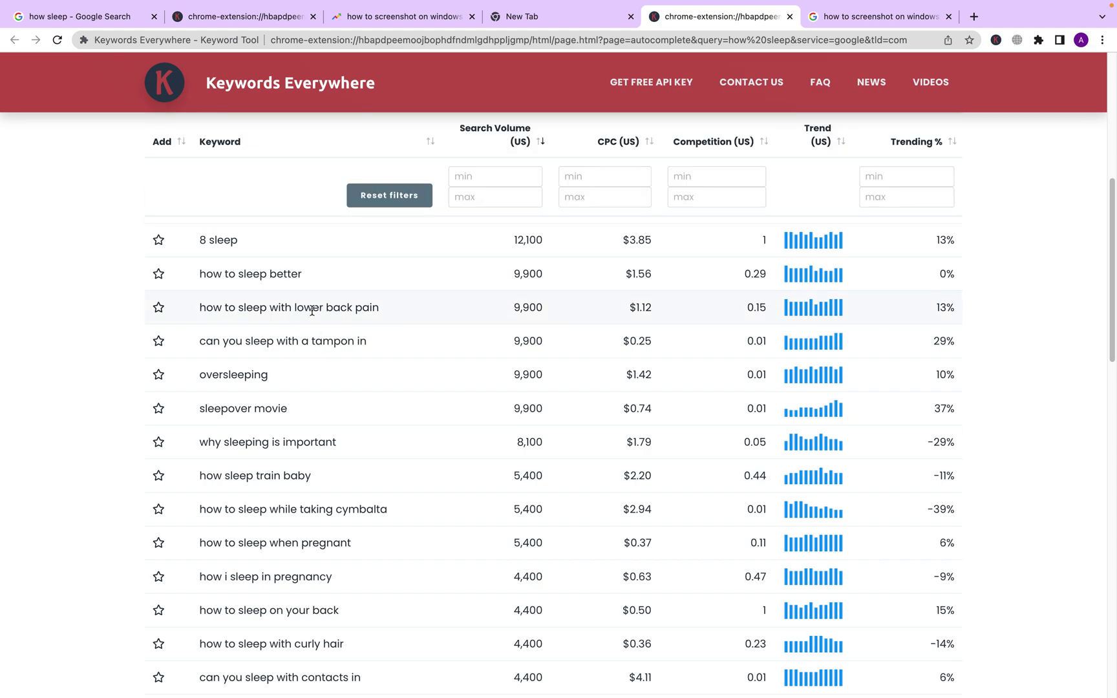
{"action": "triple_click", "coordinate": [312, 312]}
{"action": "left_click", "coordinate": [839, 25]}
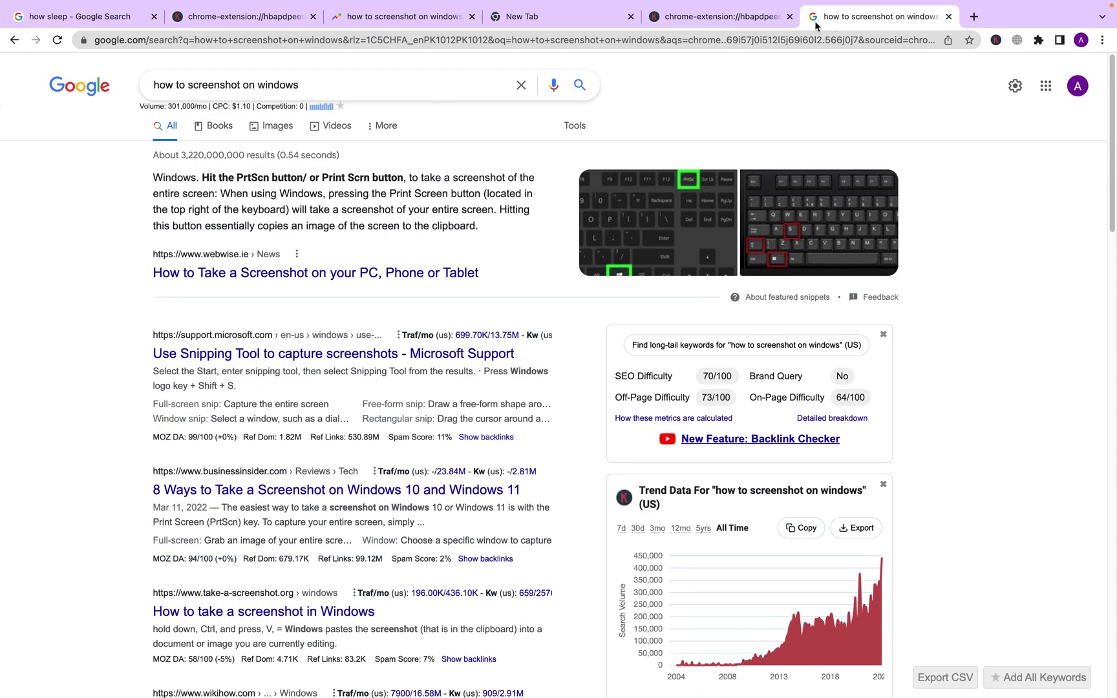
{"action": "triple_click", "coordinate": [201, 84]}
{"action": "key", "text": "Right"}
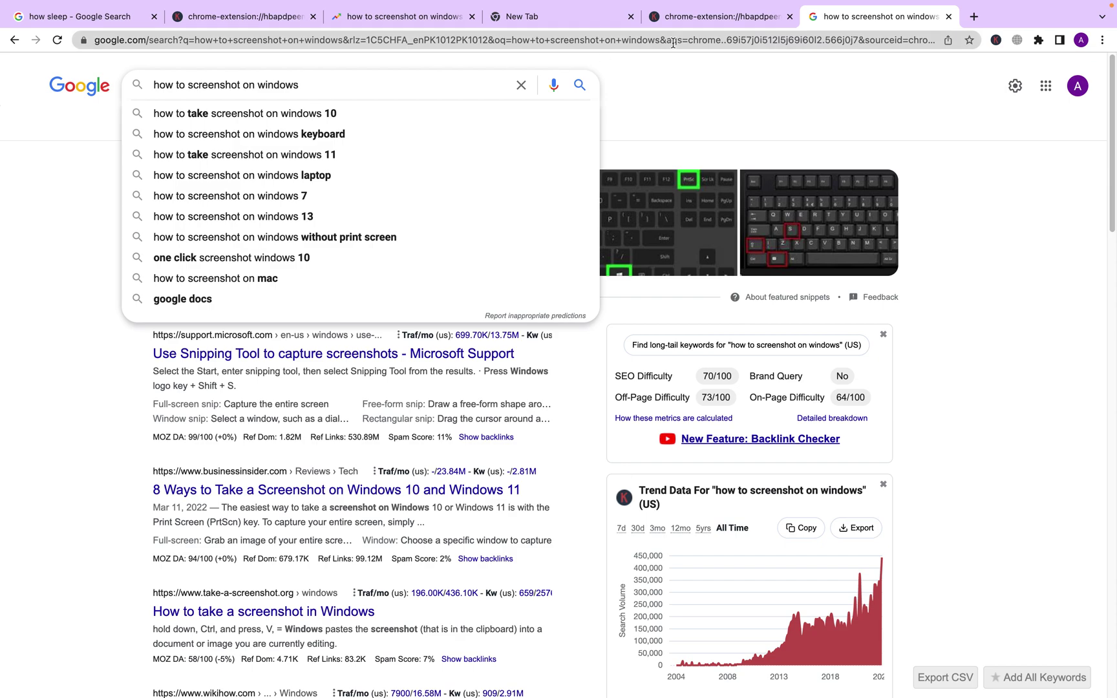
{"action": "key", "text": "ctrl+shift+Tab"}
Review the "how sleep" keyword list for specific queries such as "how i sleep in pregnancy", checking their volume and competition.
{"action": "scroll", "coordinate": [313, 517], "scroll_direction": "up", "scroll_amount": 1}
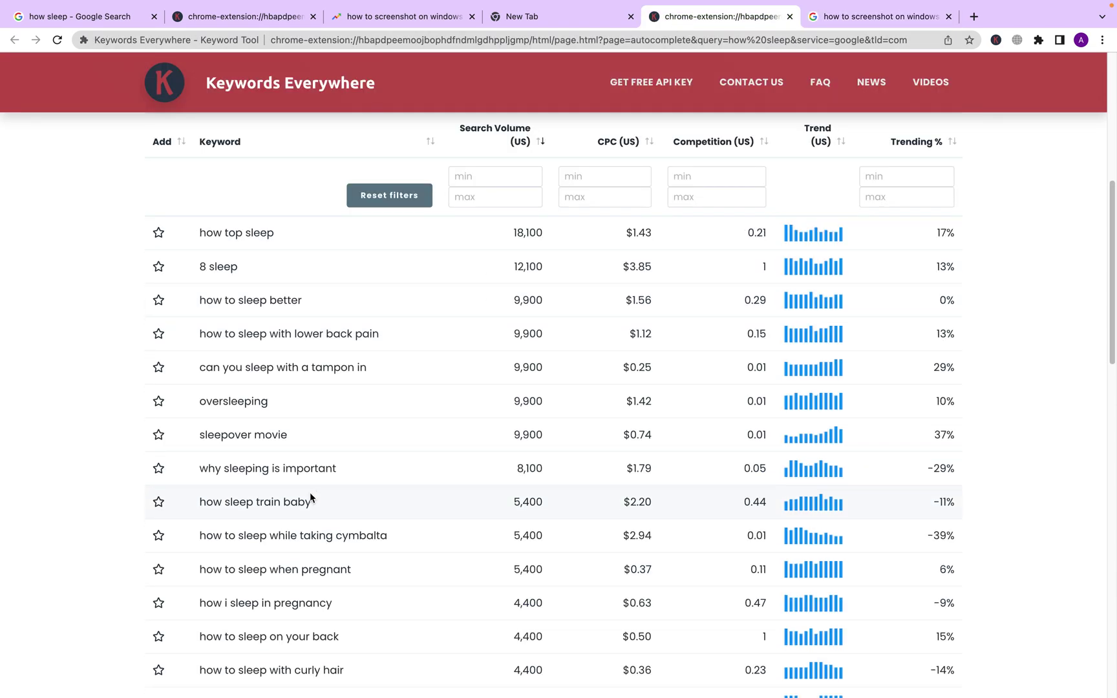
{"action": "scroll", "coordinate": [310, 495], "scroll_direction": "down", "scroll_amount": 1}
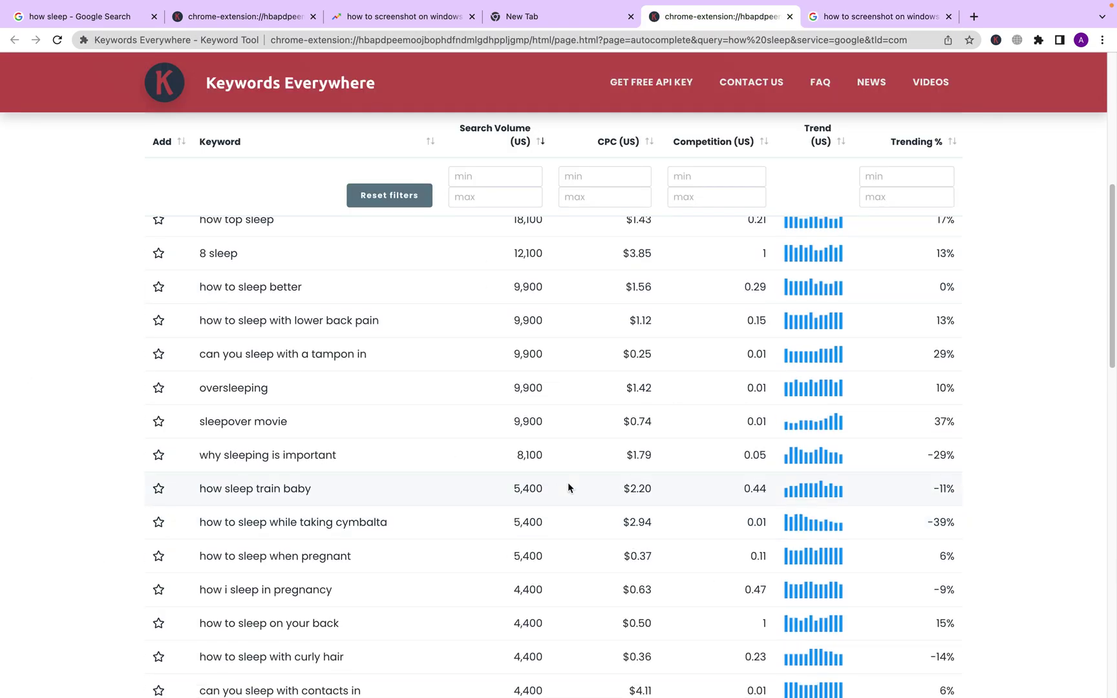
{"action": "scroll", "coordinate": [624, 411], "scroll_direction": "down", "scroll_amount": 2}
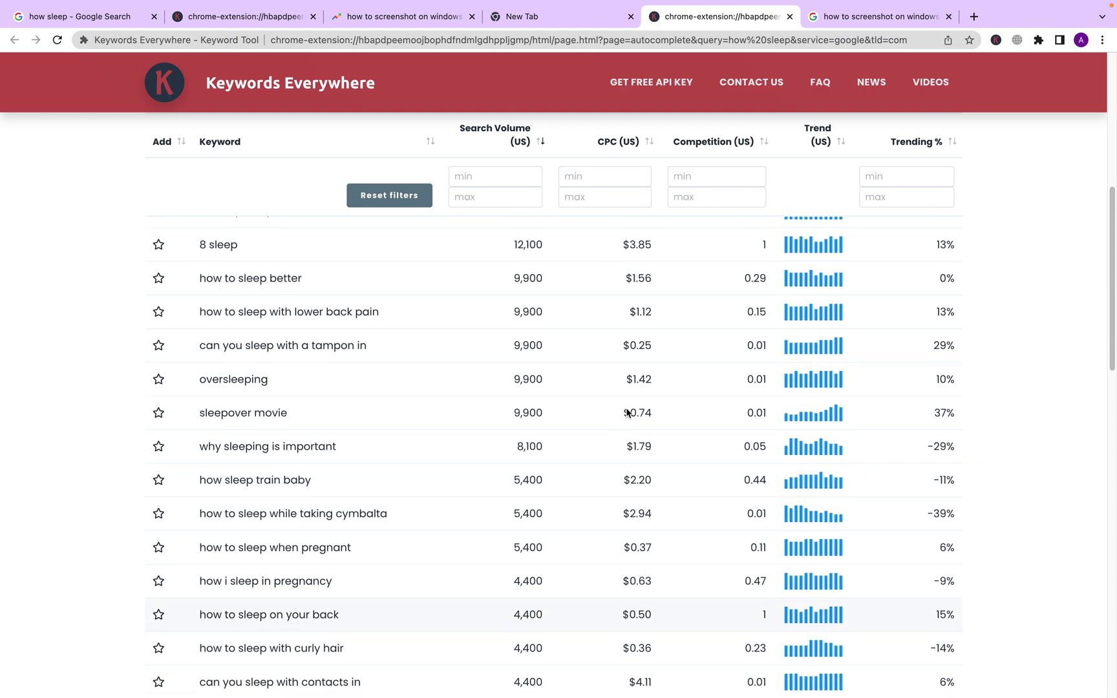
{"action": "left_click_drag", "start_coordinate": [201, 546], "coordinate": [341, 548]}
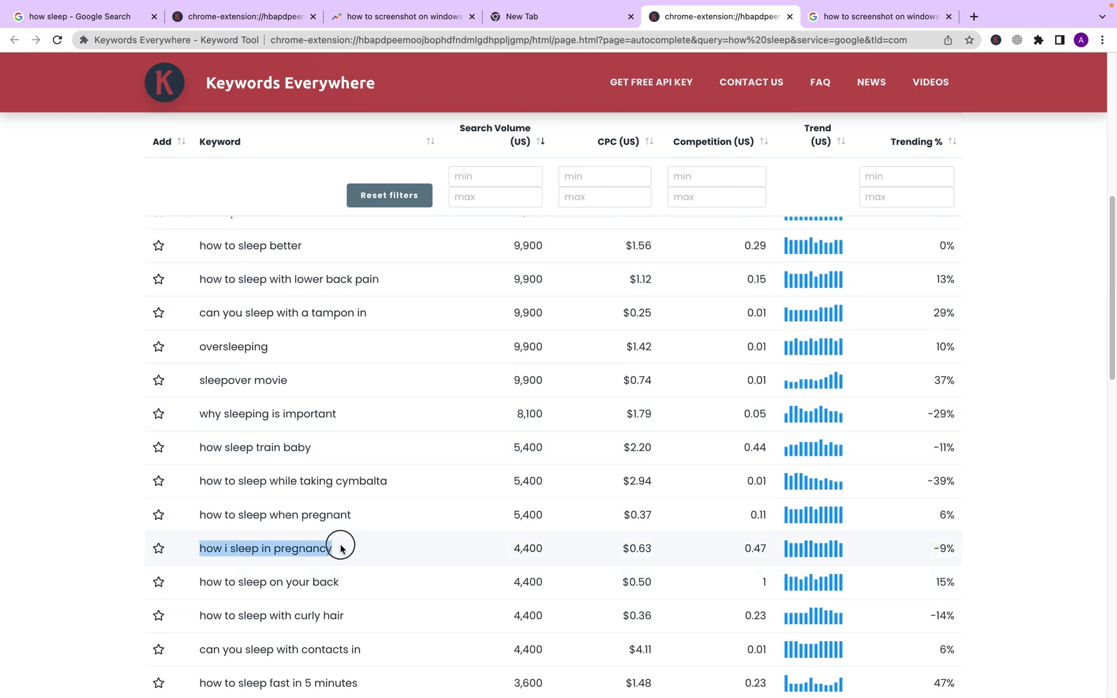
{"action": "right_click", "coordinate": [312, 549]}
{"action": "left_click", "coordinate": [310, 546]}
{"action": "left_click", "coordinate": [62, 459]}
{"action": "left_click", "coordinate": [65, 384]}
{"action": "scroll", "coordinate": [132, 379], "scroll_direction": "up", "scroll_amount": 5}
{"action": "scroll", "coordinate": [326, 454], "scroll_direction": "down", "scroll_amount": 6}
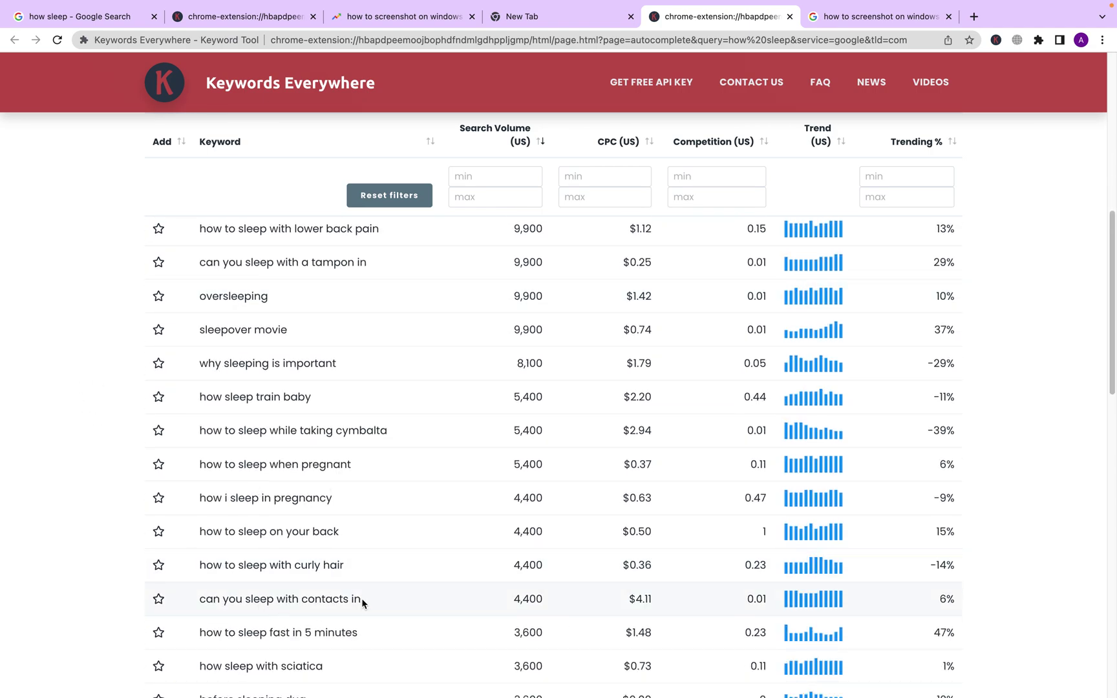
{"action": "scroll", "coordinate": [362, 598], "scroll_direction": "down", "scroll_amount": 3}
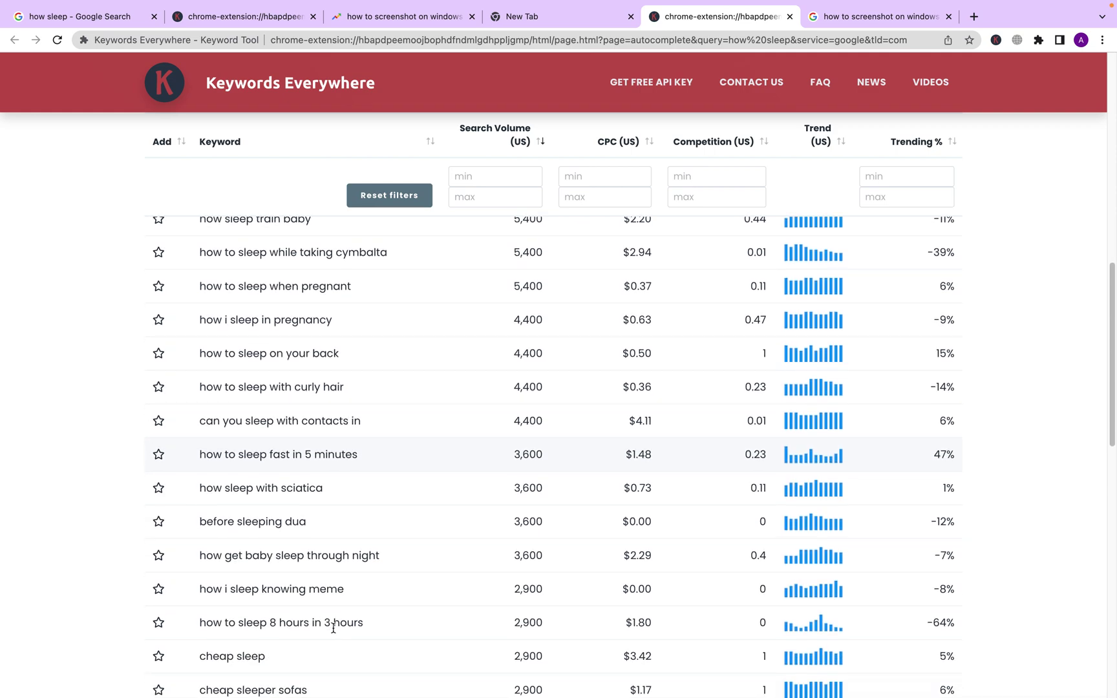
{"action": "scroll", "coordinate": [316, 533], "scroll_direction": "down", "scroll_amount": 1}
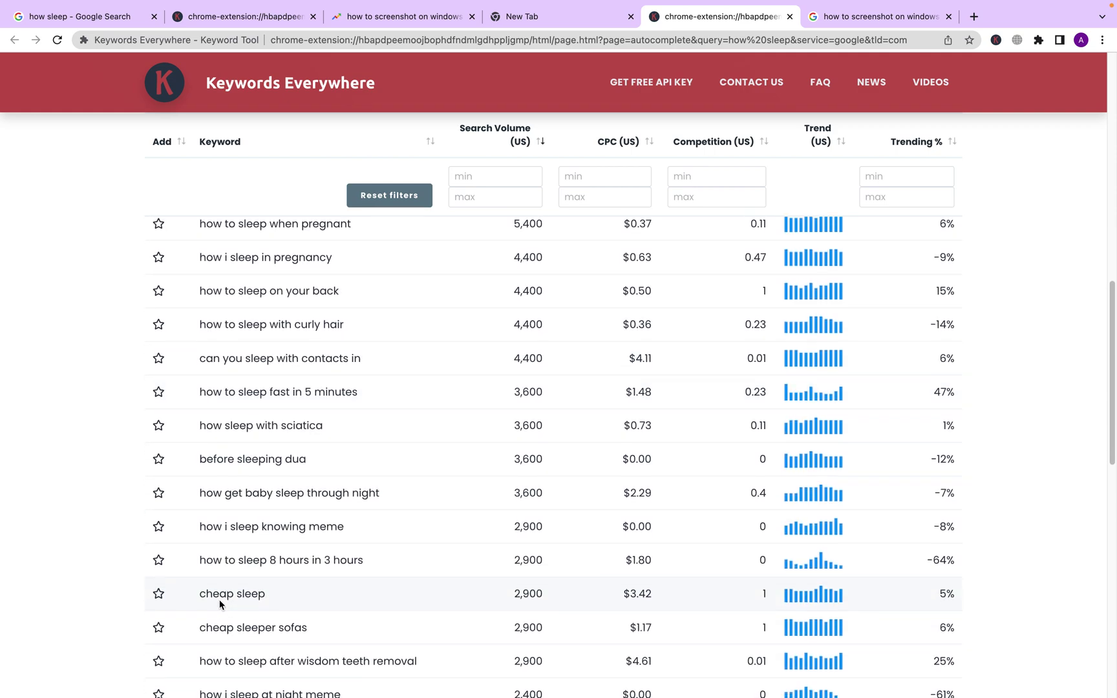
{"action": "scroll", "coordinate": [349, 552], "scroll_direction": "down", "scroll_amount": 1}
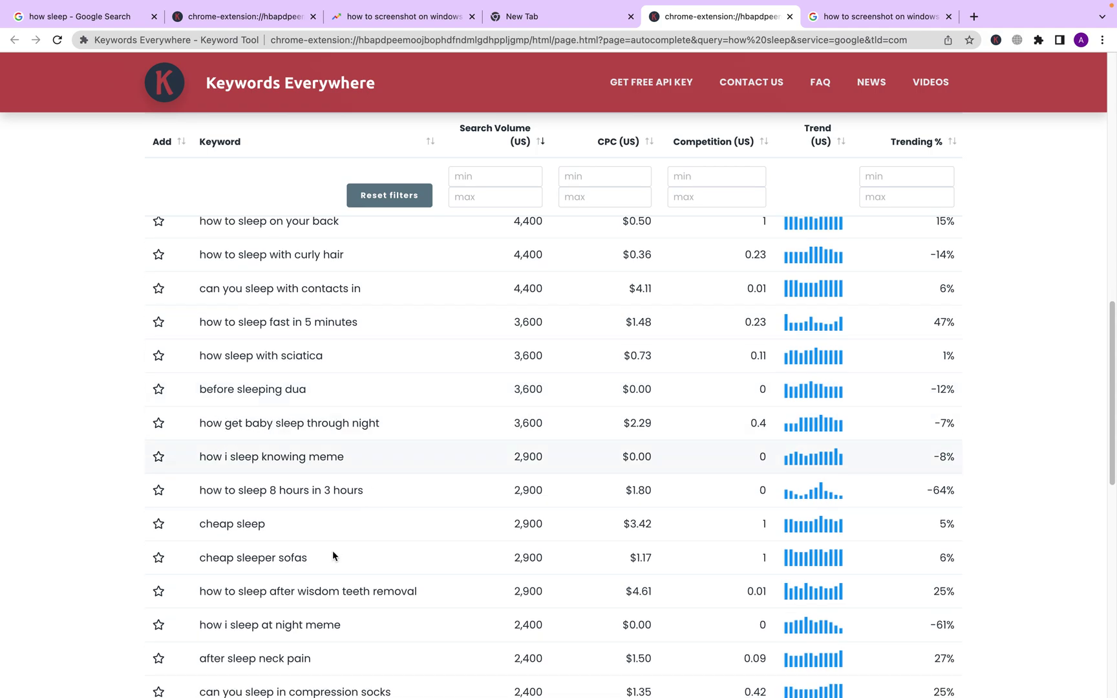
{"action": "scroll", "coordinate": [324, 478], "scroll_direction": "up", "scroll_amount": 15}
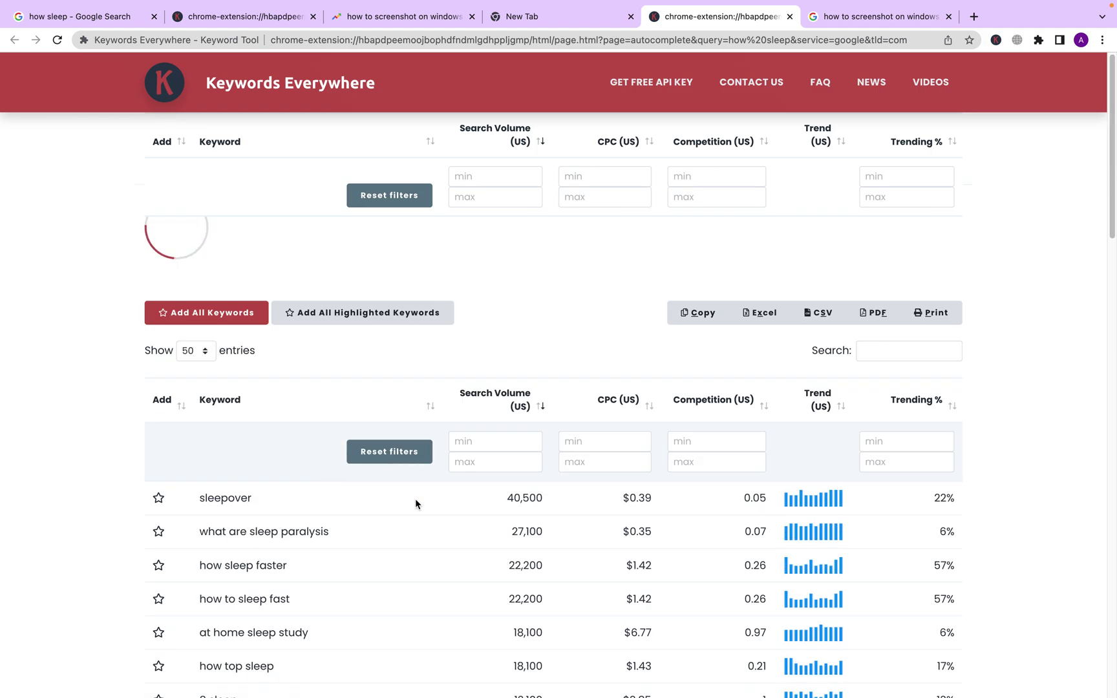
{"action": "scroll", "coordinate": [328, 567], "scroll_direction": "down", "scroll_amount": 1}
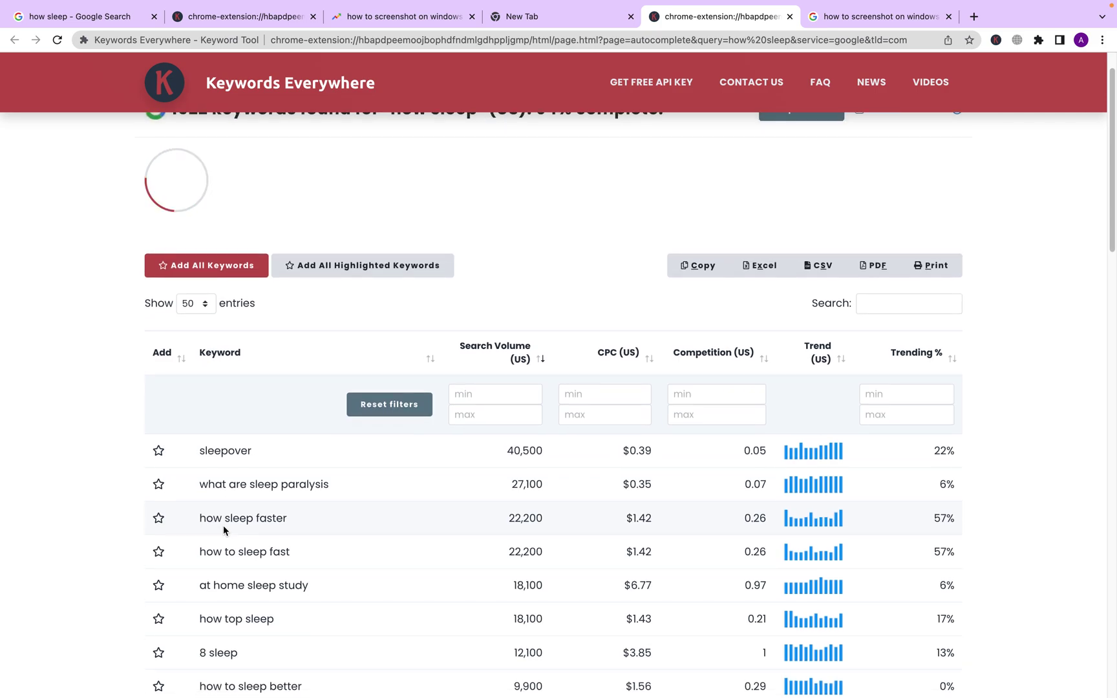
Search Google for the long-tail keyword "how sleep faster", check its metrics, and return to the "how sleep" keyword list.
{"action": "left_click", "coordinate": [825, 26]}
{"action": "triple_click", "coordinate": [335, 73]}
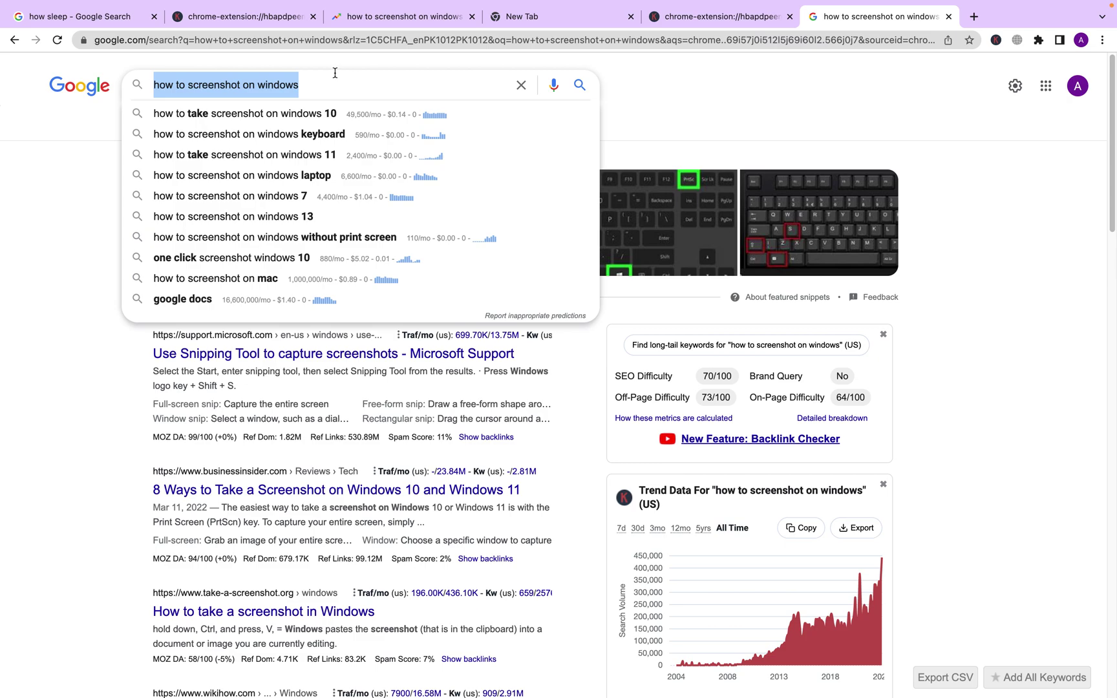
{"action": "type", "text": "how sleep faster"}
{"action": "key", "text": "Return"}
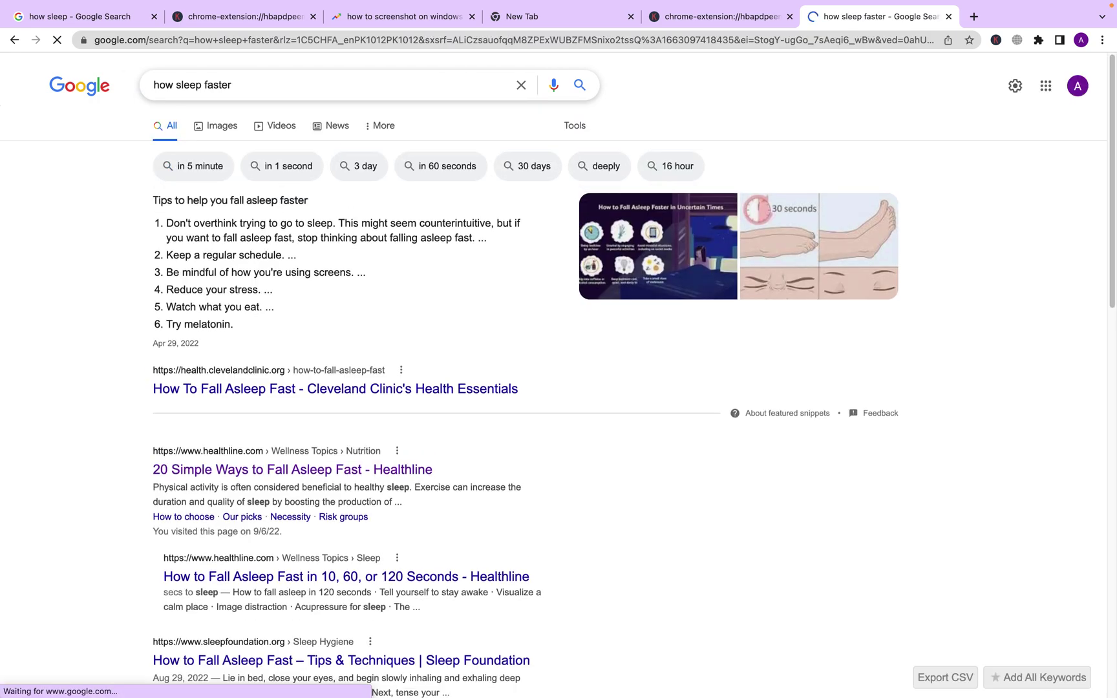
{"action": "left_click", "coordinate": [686, 16]}
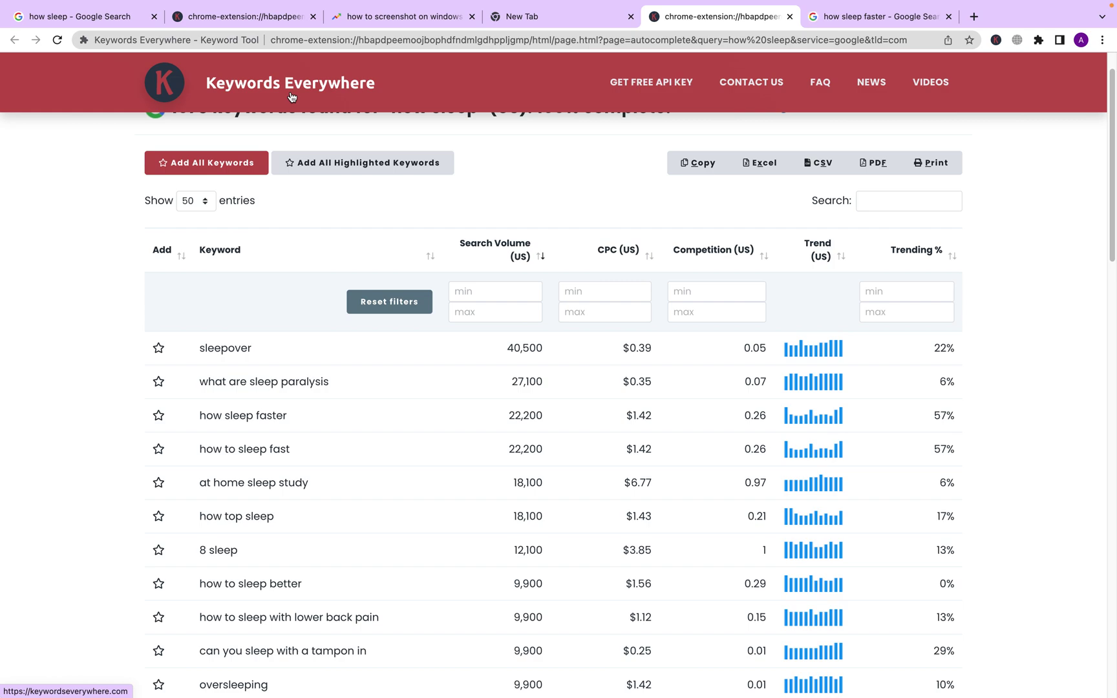
{"action": "left_click", "coordinate": [842, 18]}
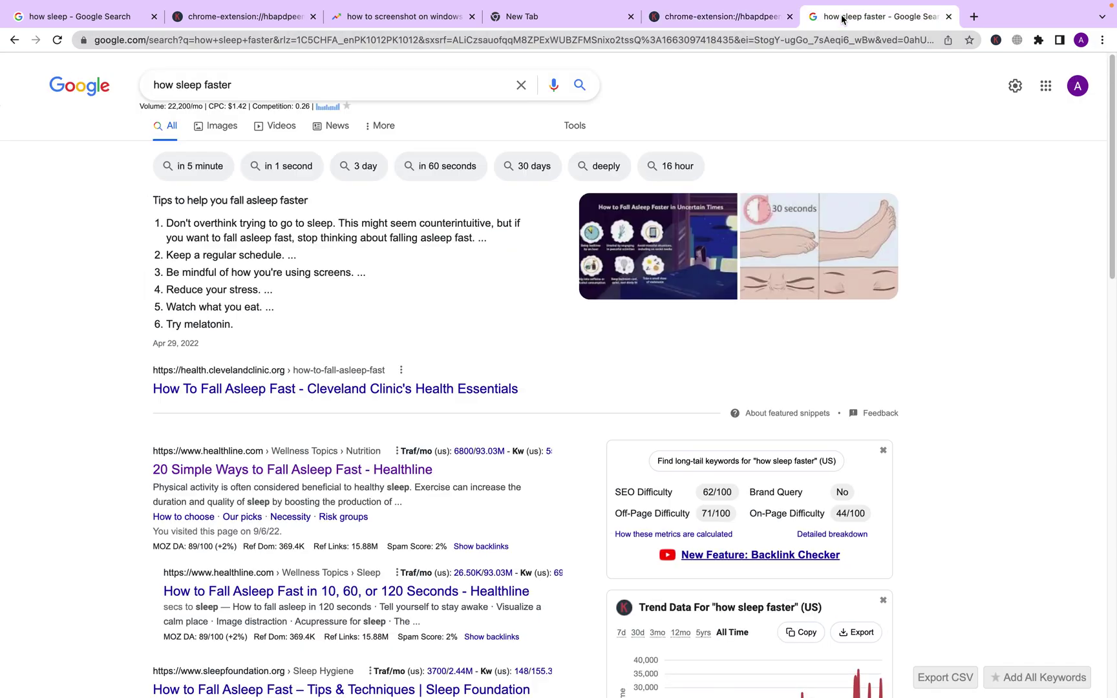
{"action": "left_click", "coordinate": [744, 19]}
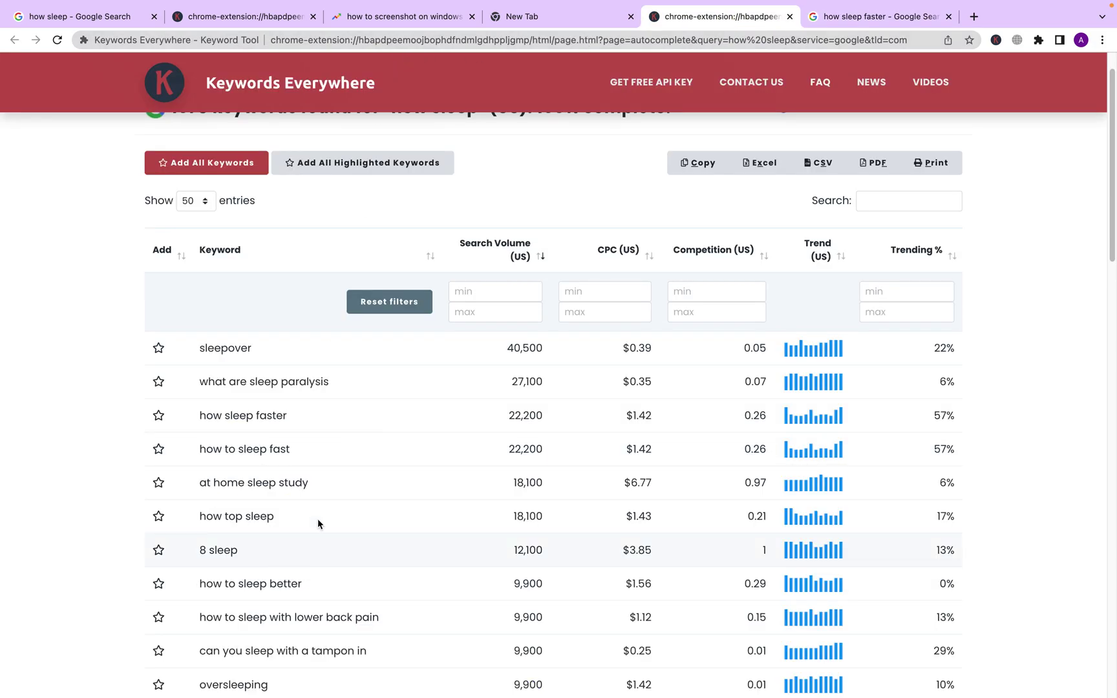
Return to the Google results for "how sleep faster" and review its search metrics, SEO difficulty, trend data and the ranking pages' traffic.
{"action": "left_click_drag", "start_coordinate": [202, 416], "coordinate": [299, 420]}
{"action": "left_click", "coordinate": [846, 16]}
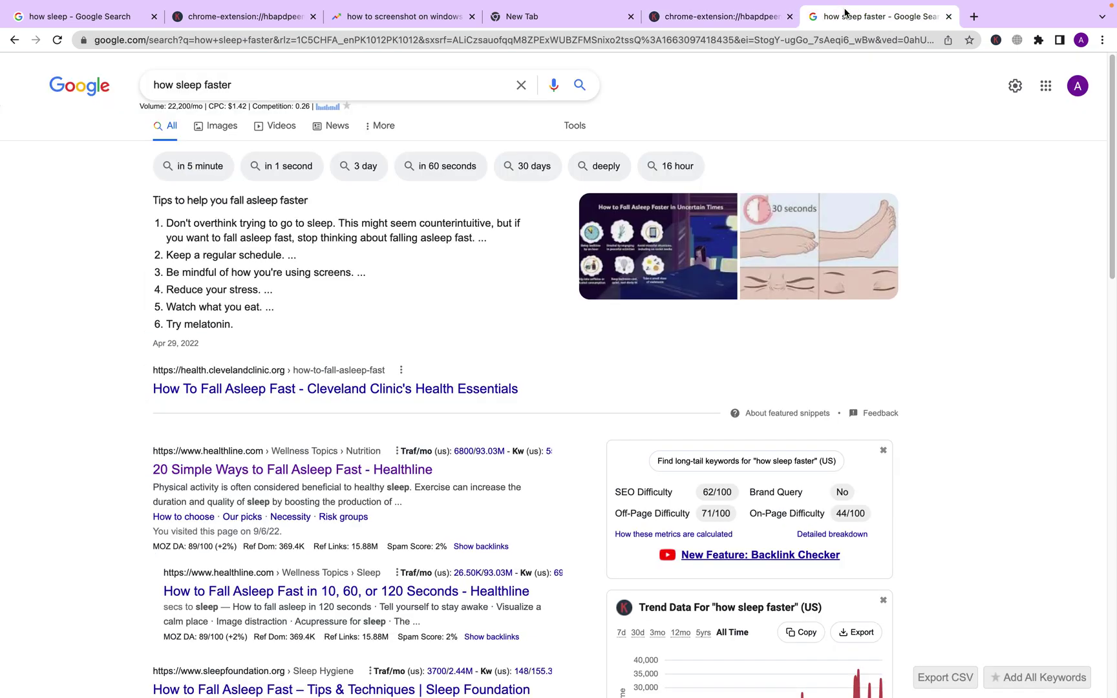
{"action": "double_click", "coordinate": [250, 86]}
{"action": "triple_click", "coordinate": [251, 87]}
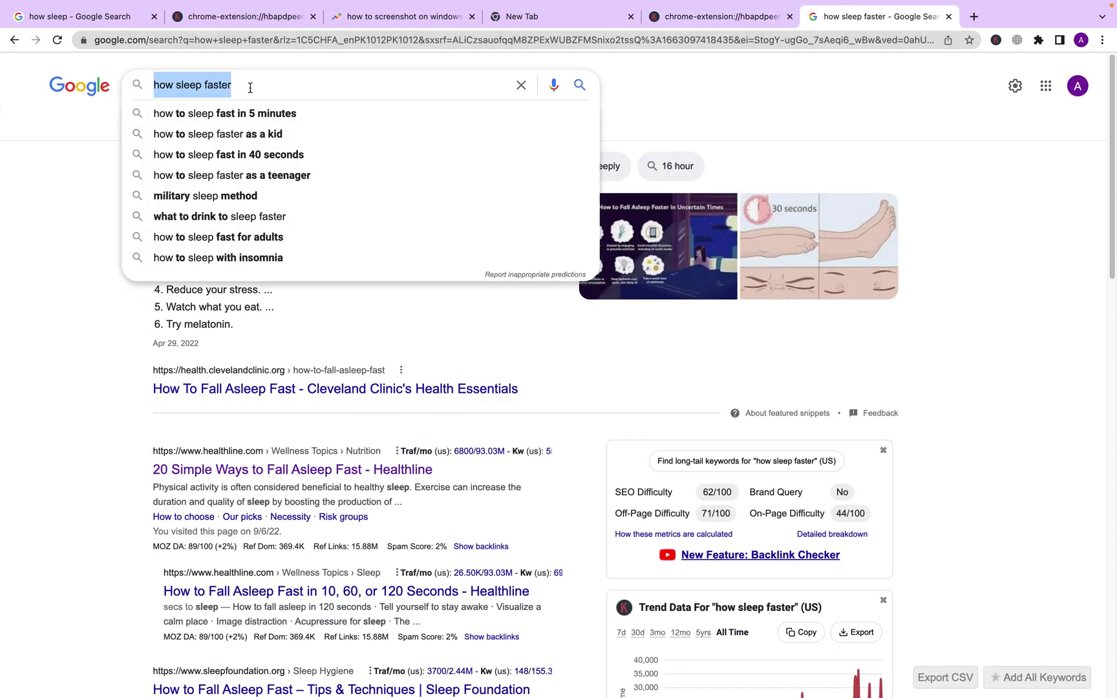
{"action": "left_click", "coordinate": [752, 79]}
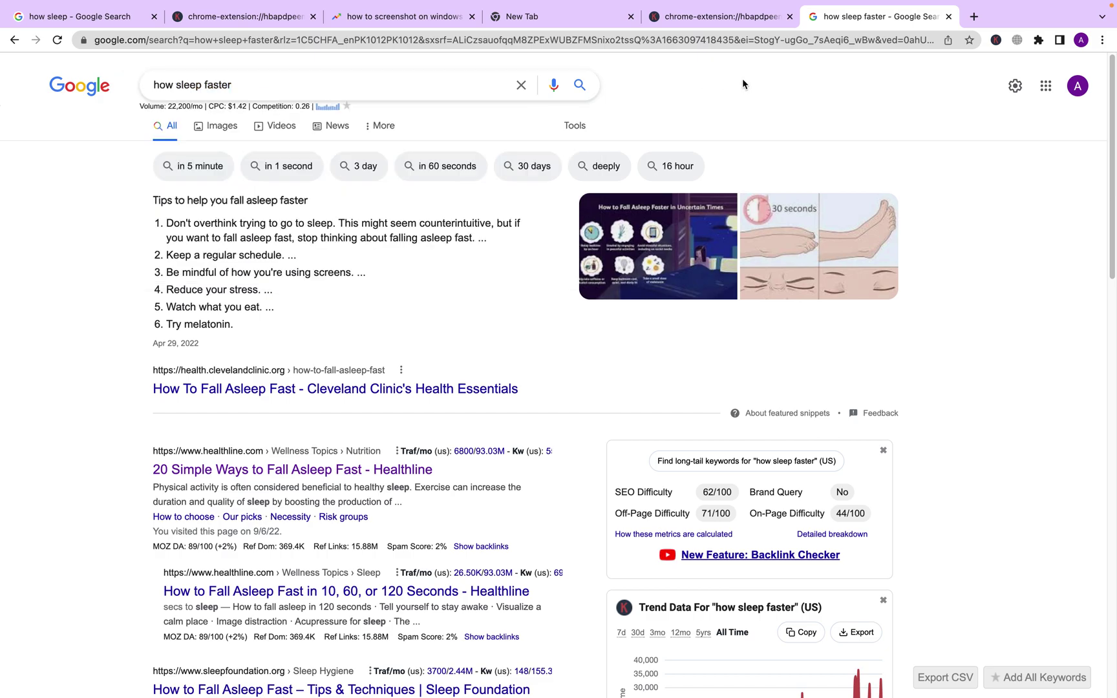
{"action": "scroll", "coordinate": [943, 314], "scroll_direction": "down", "scroll_amount": 5}
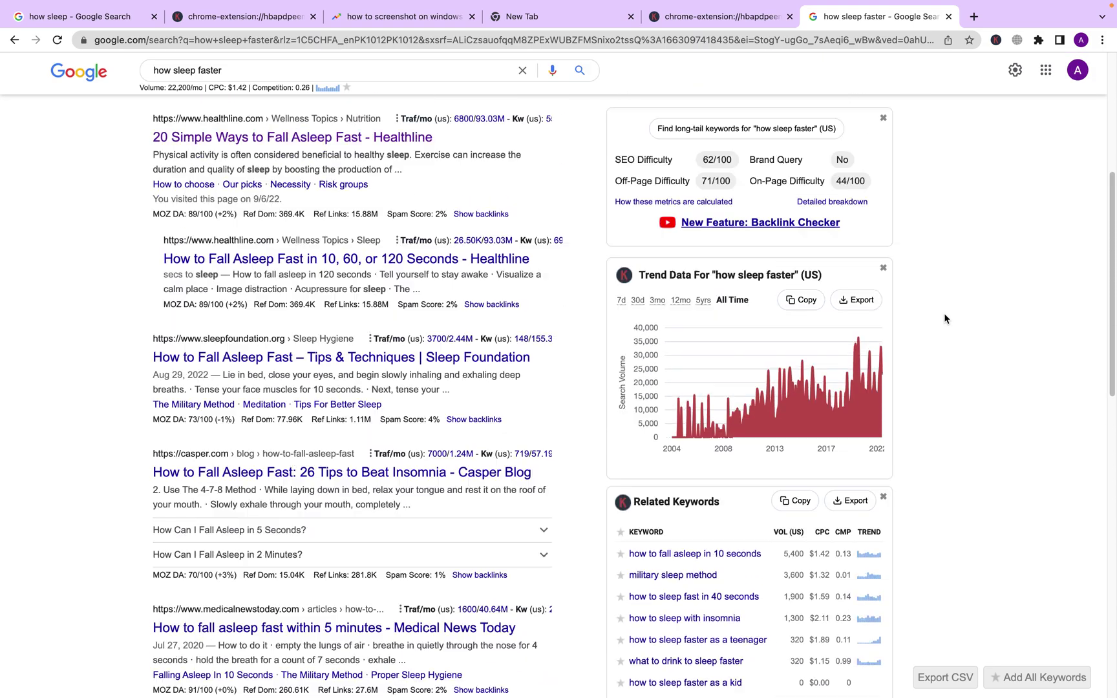
{"action": "scroll", "coordinate": [944, 318], "scroll_direction": "up", "scroll_amount": 5}
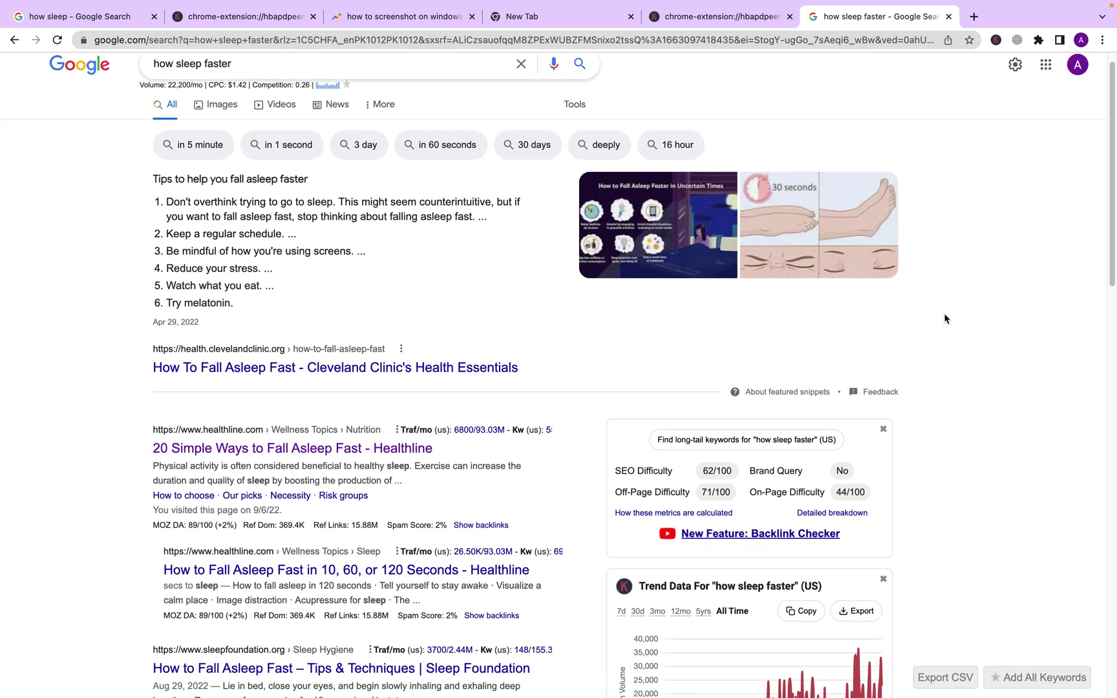
{"action": "scroll", "coordinate": [943, 318], "scroll_direction": "down", "scroll_amount": 3}
{"action": "mouse_move", "coordinate": [484, 349]}
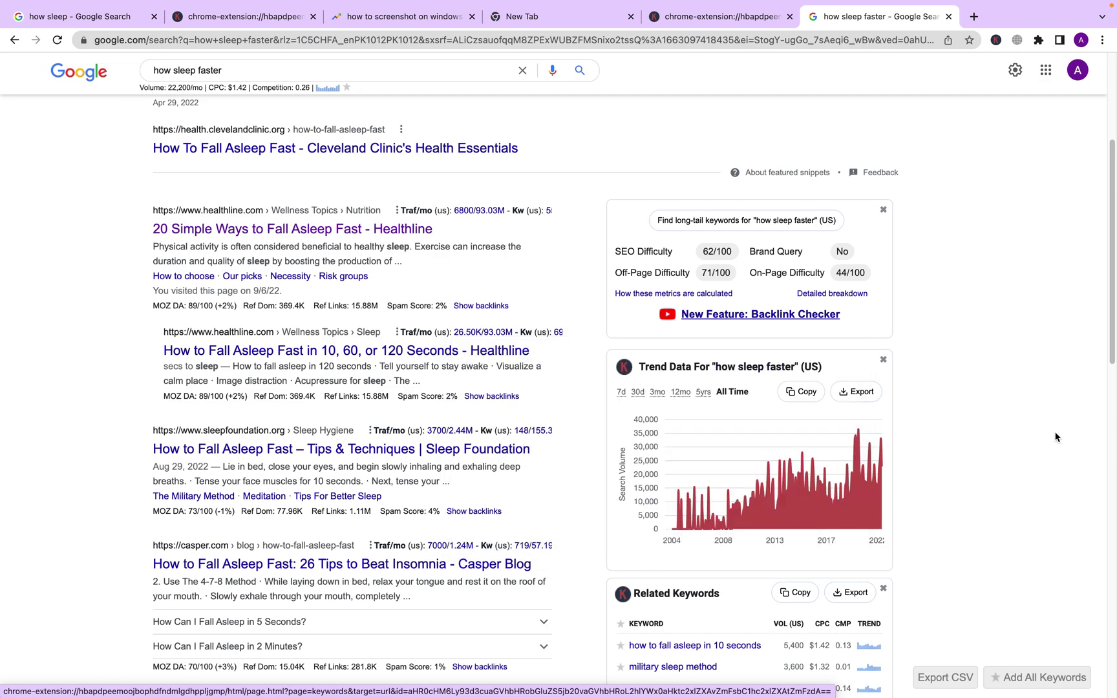
{"action": "scroll", "coordinate": [989, 304], "scroll_direction": "up", "scroll_amount": 4}
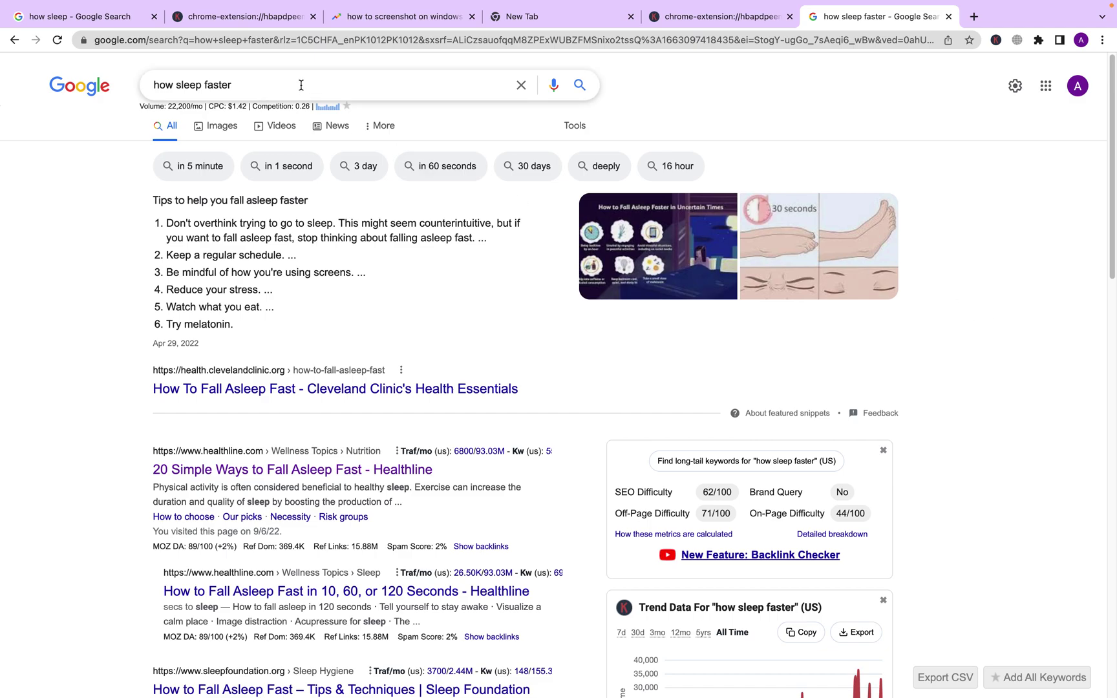
Examine the related, People Also Search For and long-tail keyword lists for "how sleep faster".
{"action": "scroll", "coordinate": [314, 342], "scroll_direction": "down", "scroll_amount": 8}
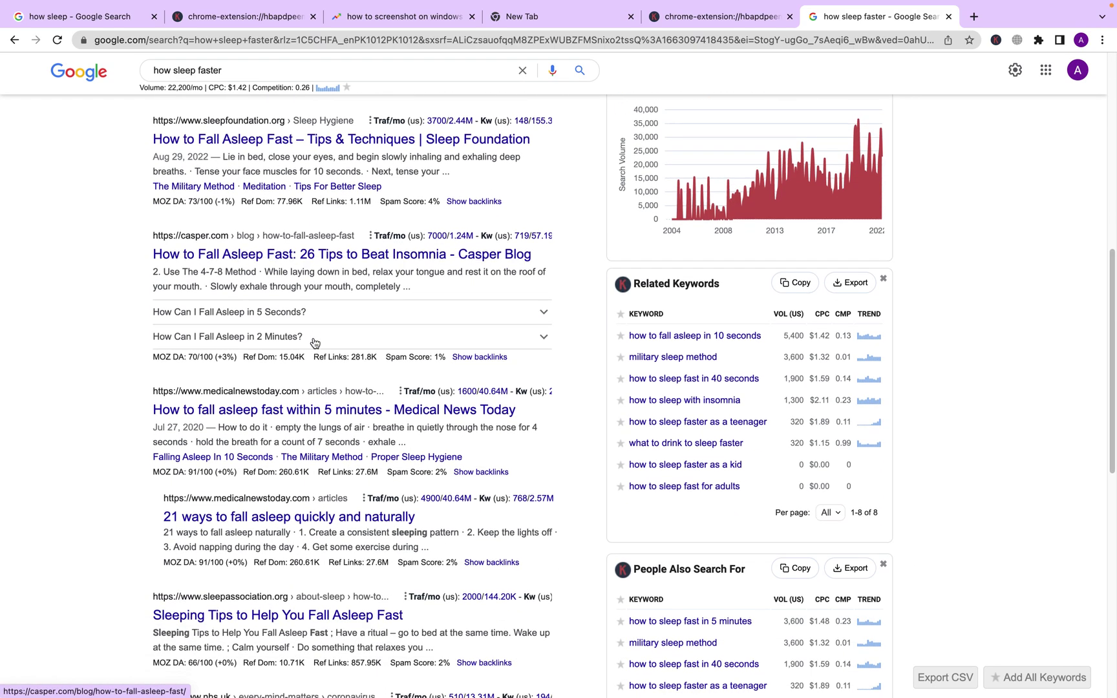
{"action": "scroll", "coordinate": [403, 419], "scroll_direction": "down", "scroll_amount": 3}
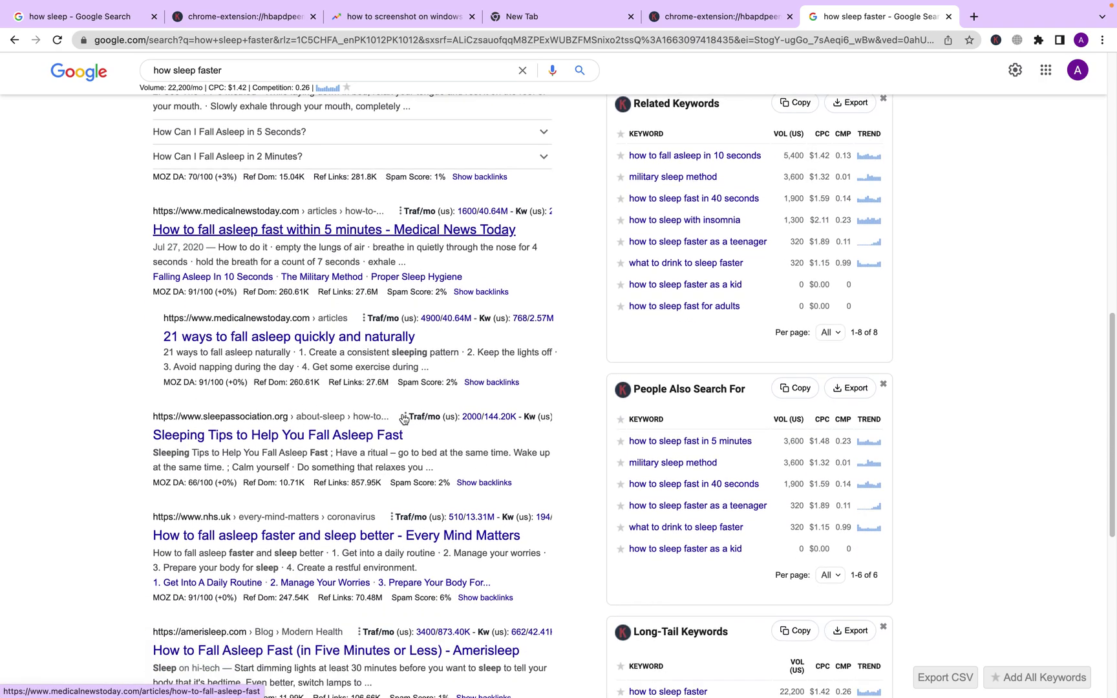
{"action": "scroll", "coordinate": [403, 419], "scroll_direction": "down", "scroll_amount": 7}
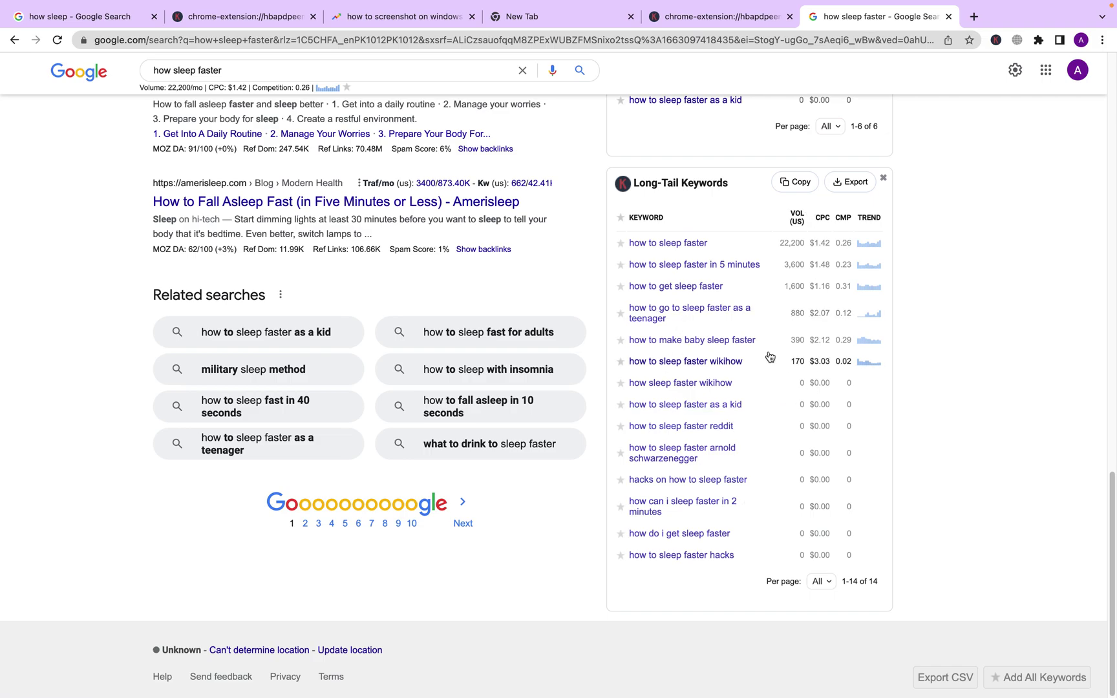
{"action": "scroll", "coordinate": [769, 357], "scroll_direction": "up", "scroll_amount": 9}
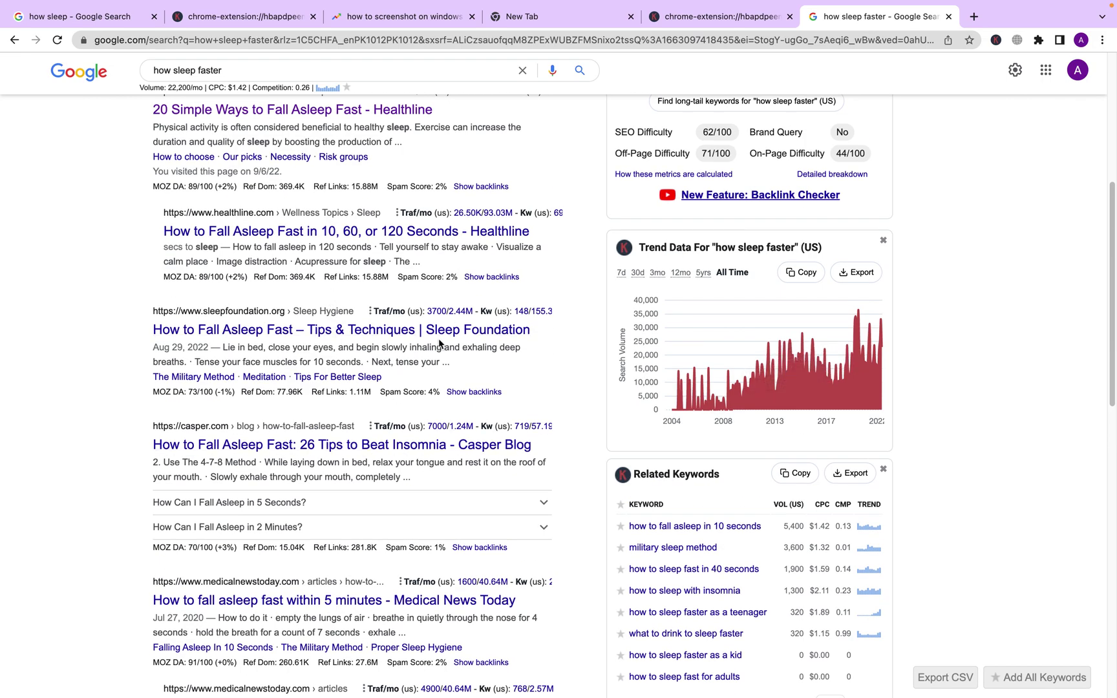
{"action": "scroll", "coordinate": [440, 343], "scroll_direction": "up", "scroll_amount": 6}
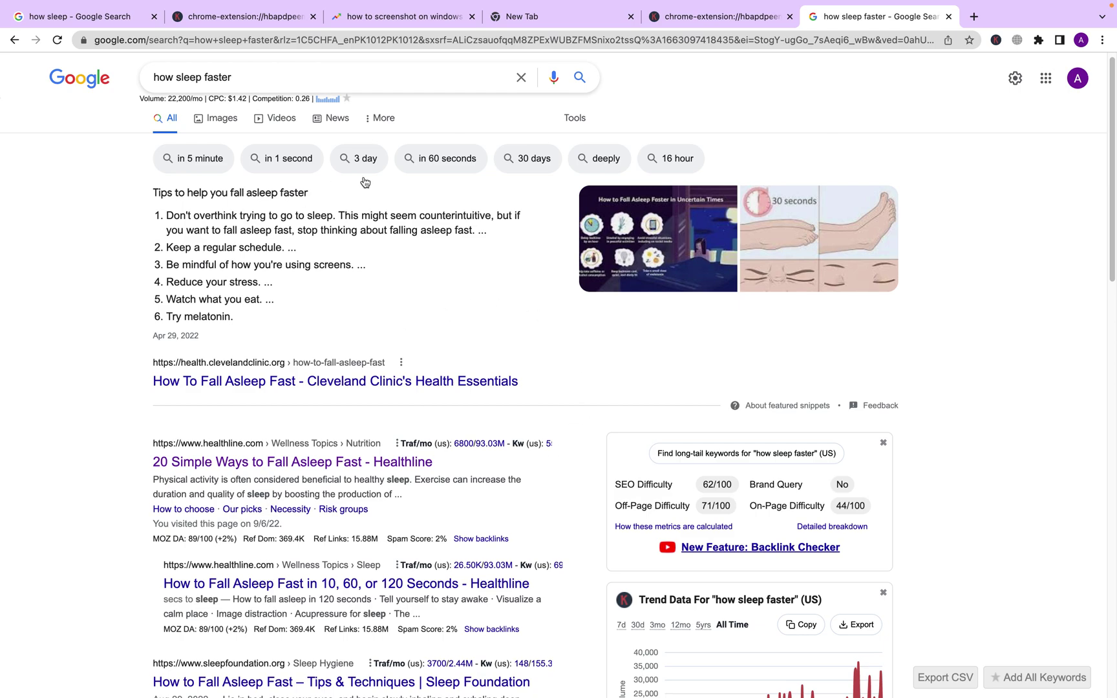
Return to the keyword report for the wikiHow Windows screenshot page and open the Keywords Everywhere extension's tool menu.
{"action": "left_click", "coordinate": [379, 21]}
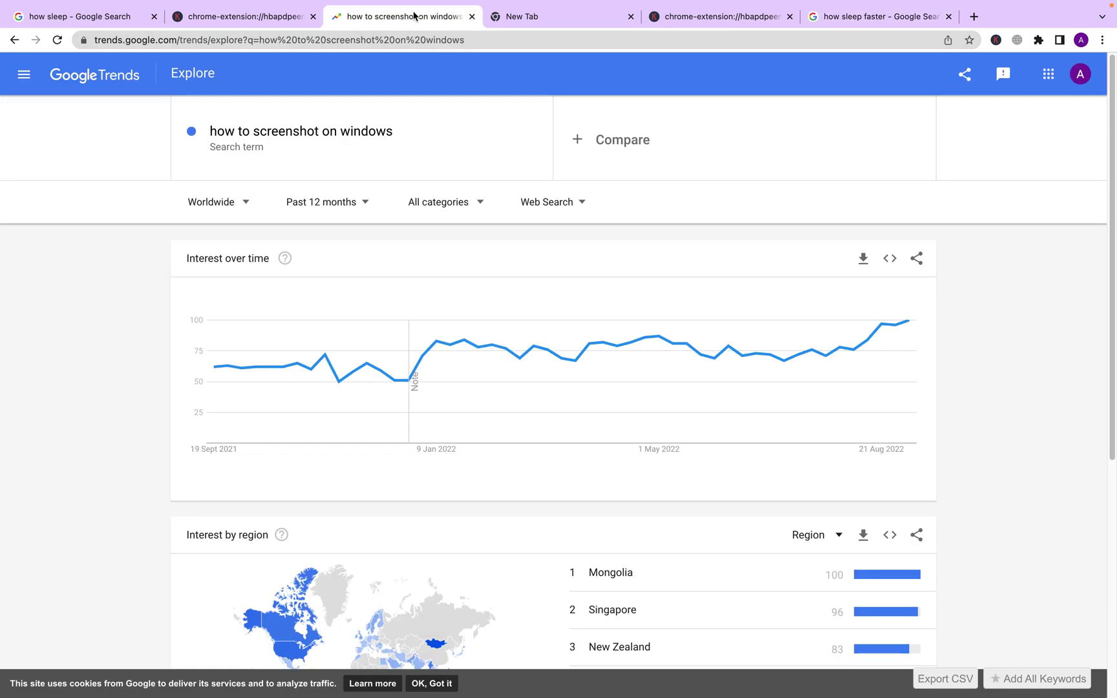
{"action": "left_click", "coordinate": [249, 17]}
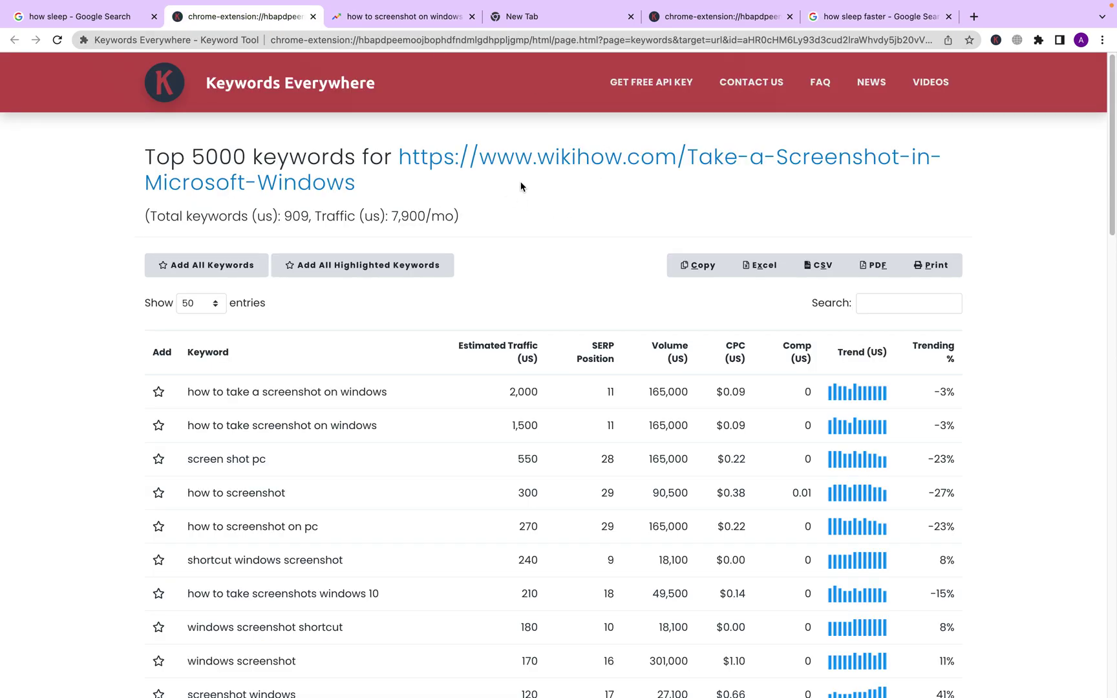
{"action": "left_click", "coordinate": [996, 40]}
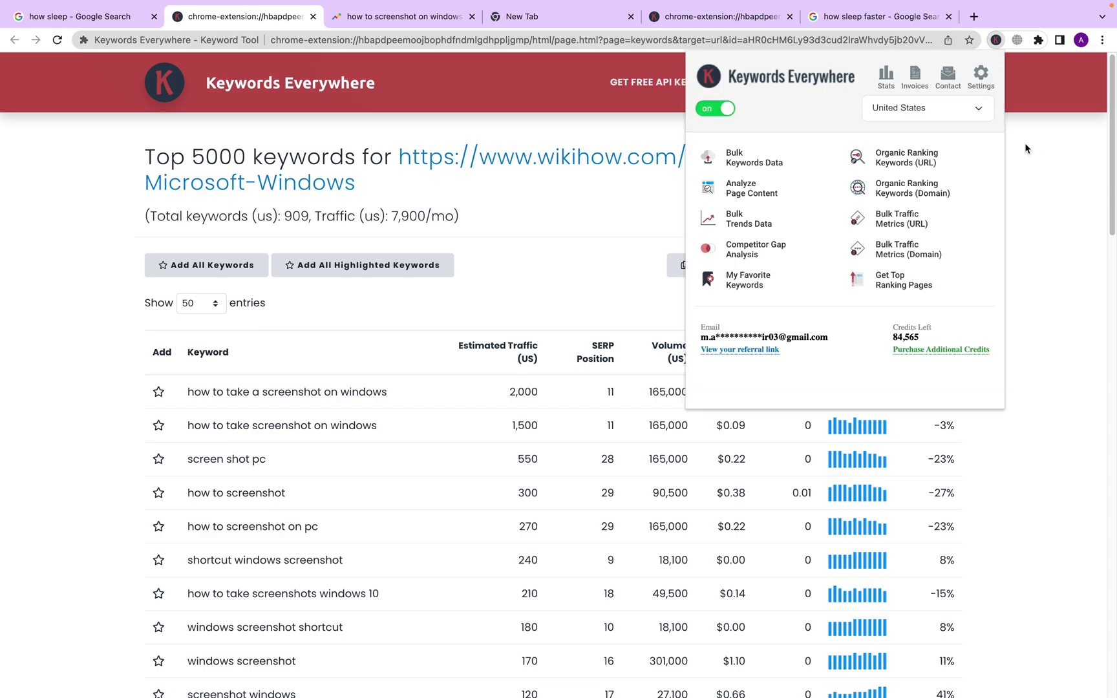